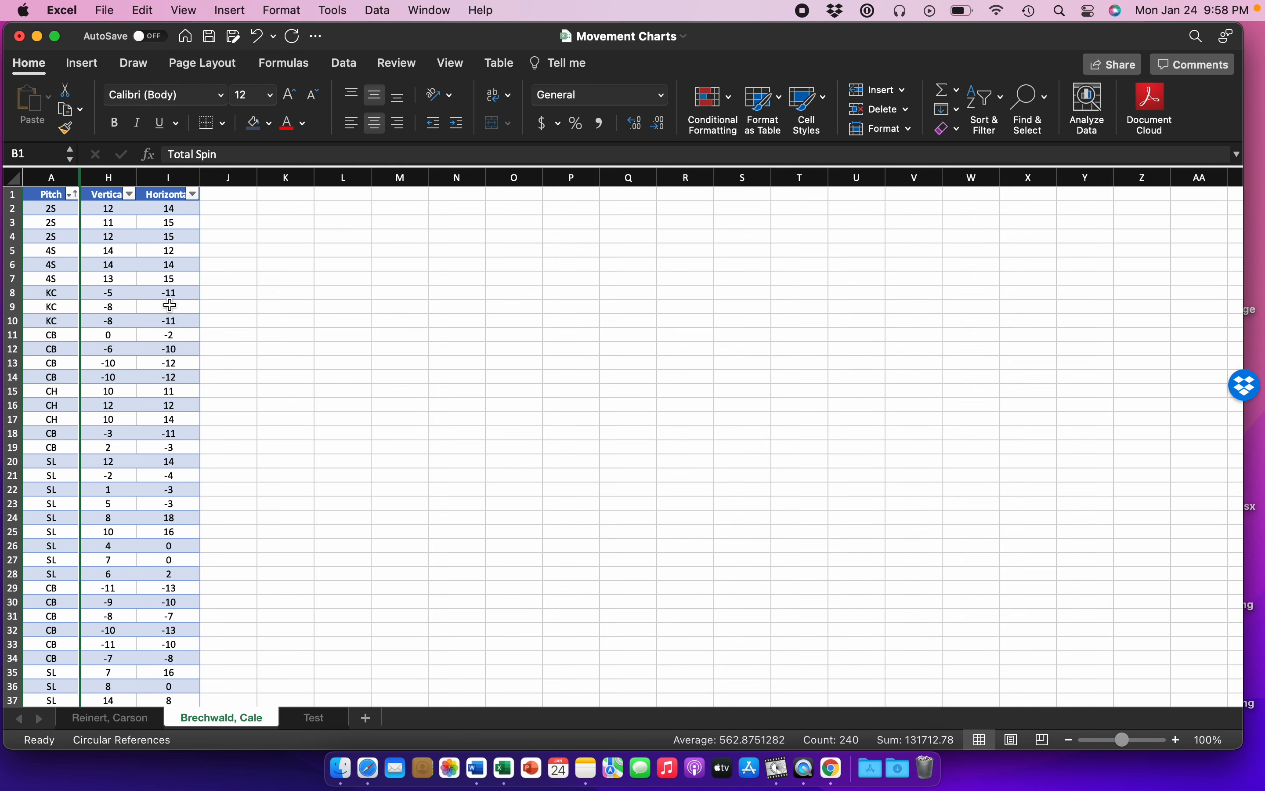
# Step: Unhide the columns between Pitch and Vertical in the table
pyautogui.moveTo(108, 178); pyautogui.dragTo(74, 181)
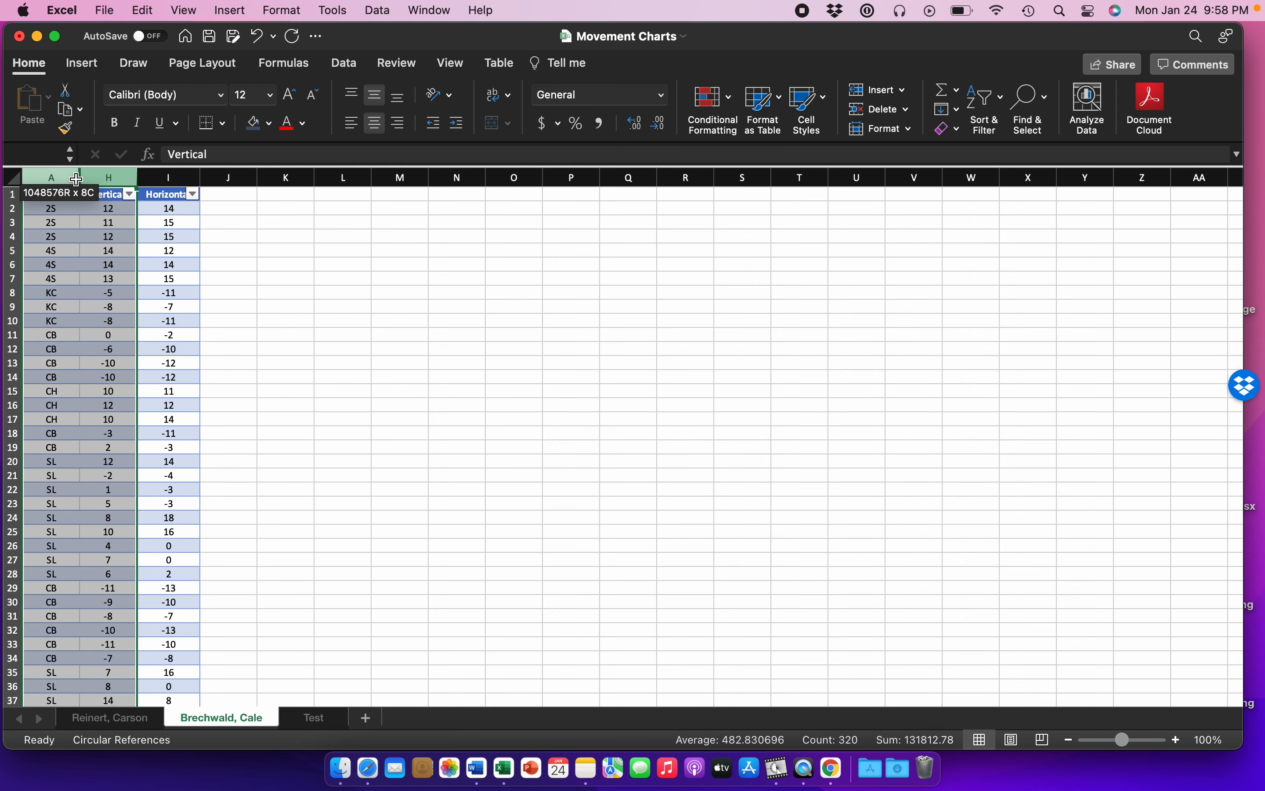
pyautogui.rightClick(76, 184)
pyautogui.click(126, 401)
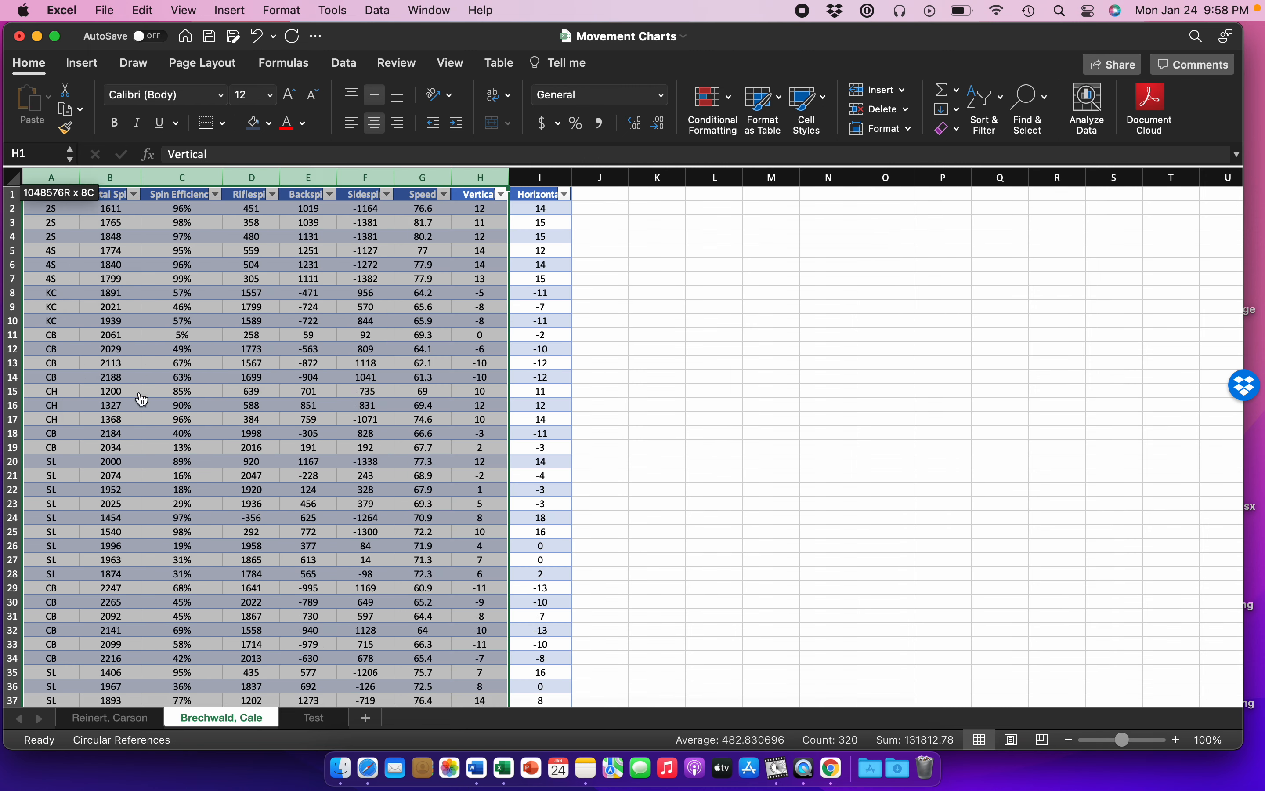
pyautogui.click(55, 197)
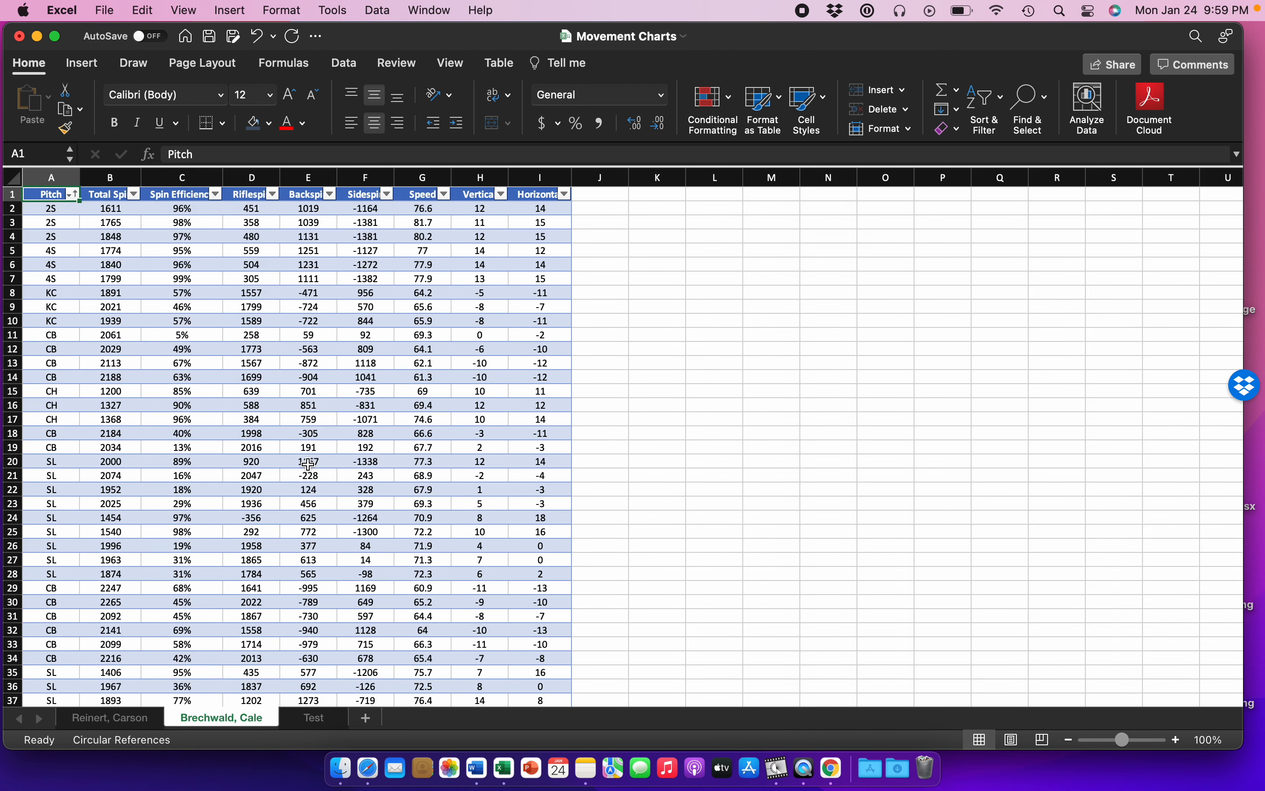
# Step: Select the whole pitch data table, from the Pitch column through the Horizontal column
pyautogui.scroll(-4, 309, 464)
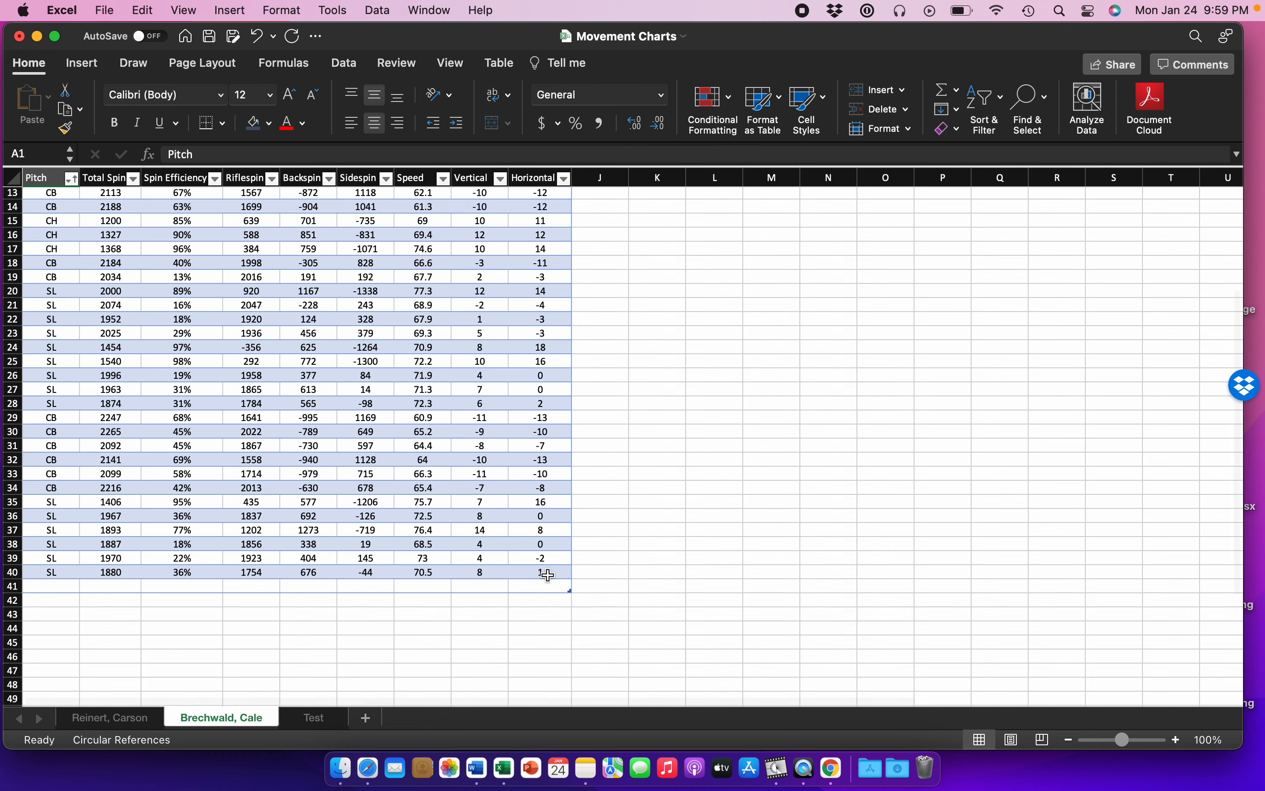
pyautogui.press('super+a')
pyautogui.scroll(4, 372, 388)
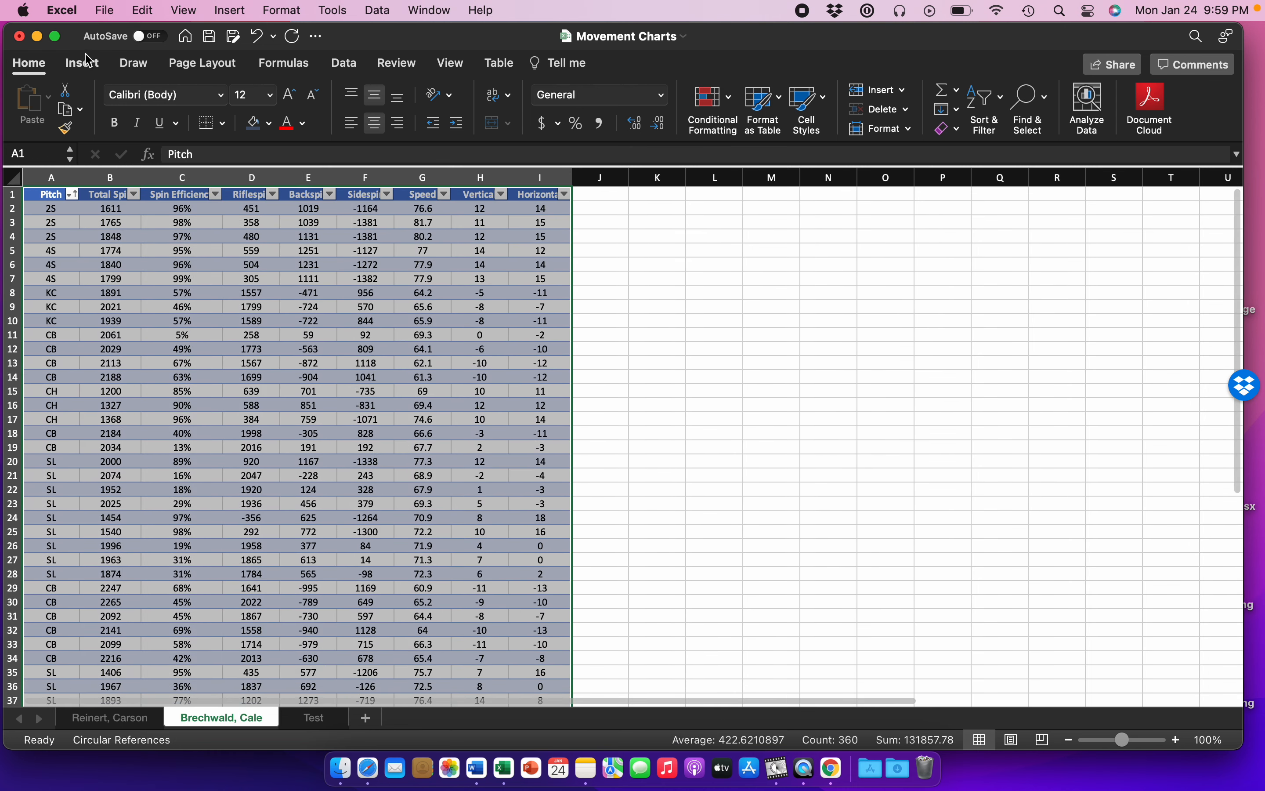
pyautogui.click(83, 63)
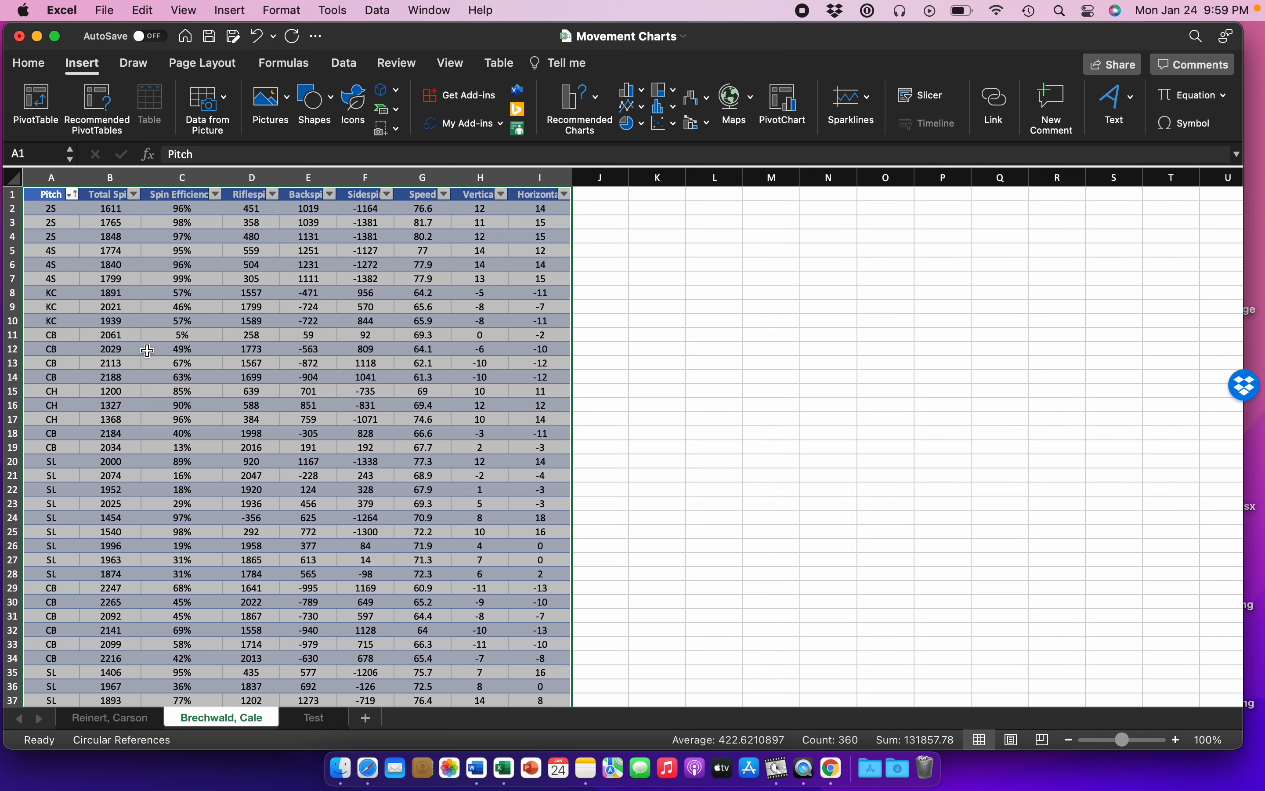
# Step: Hide columns B through G, Total Spin through Speed, leaving Pitch, Vertical and Horizontal displayed
pyautogui.click(112, 178)
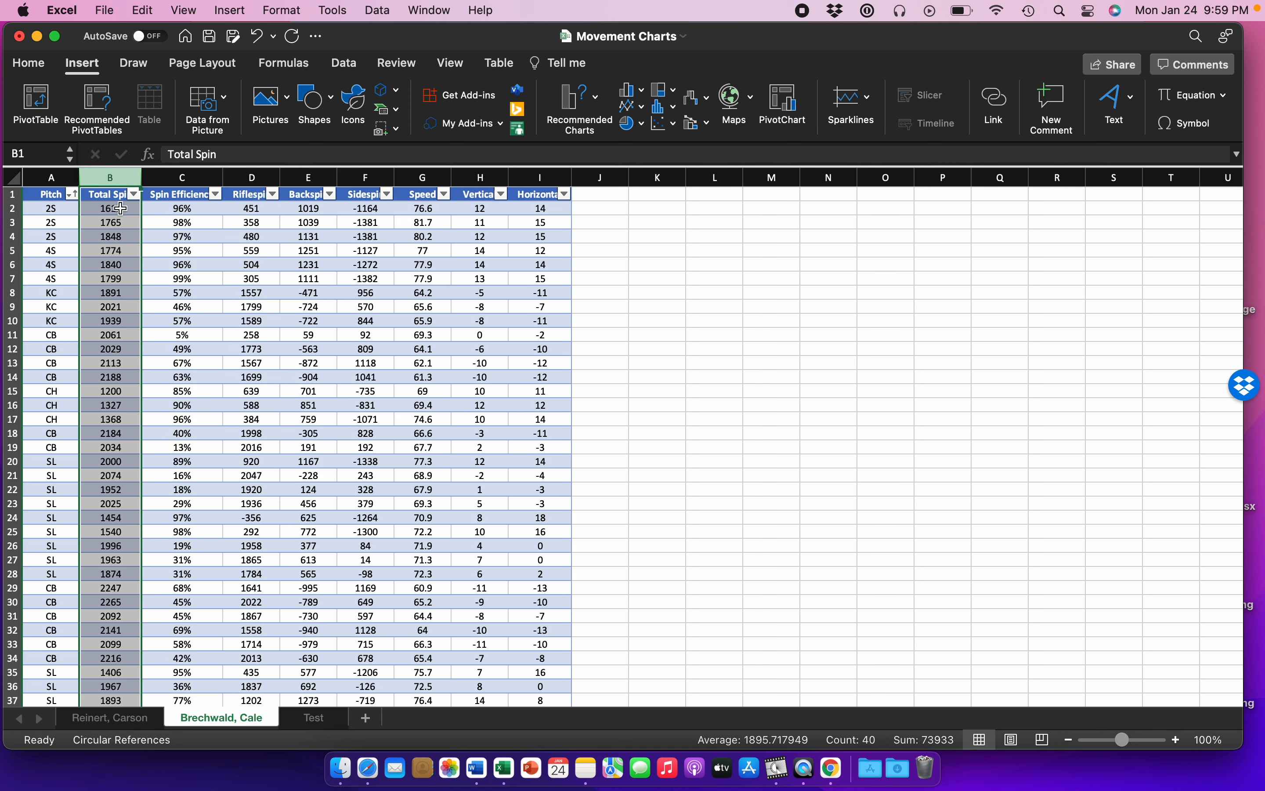
pyautogui.click(68, 211)
pyautogui.moveTo(479, 208); pyautogui.dragTo(541, 279)
pyautogui.moveTo(107, 177); pyautogui.dragTo(420, 175)
pyautogui.rightClick(420, 176)
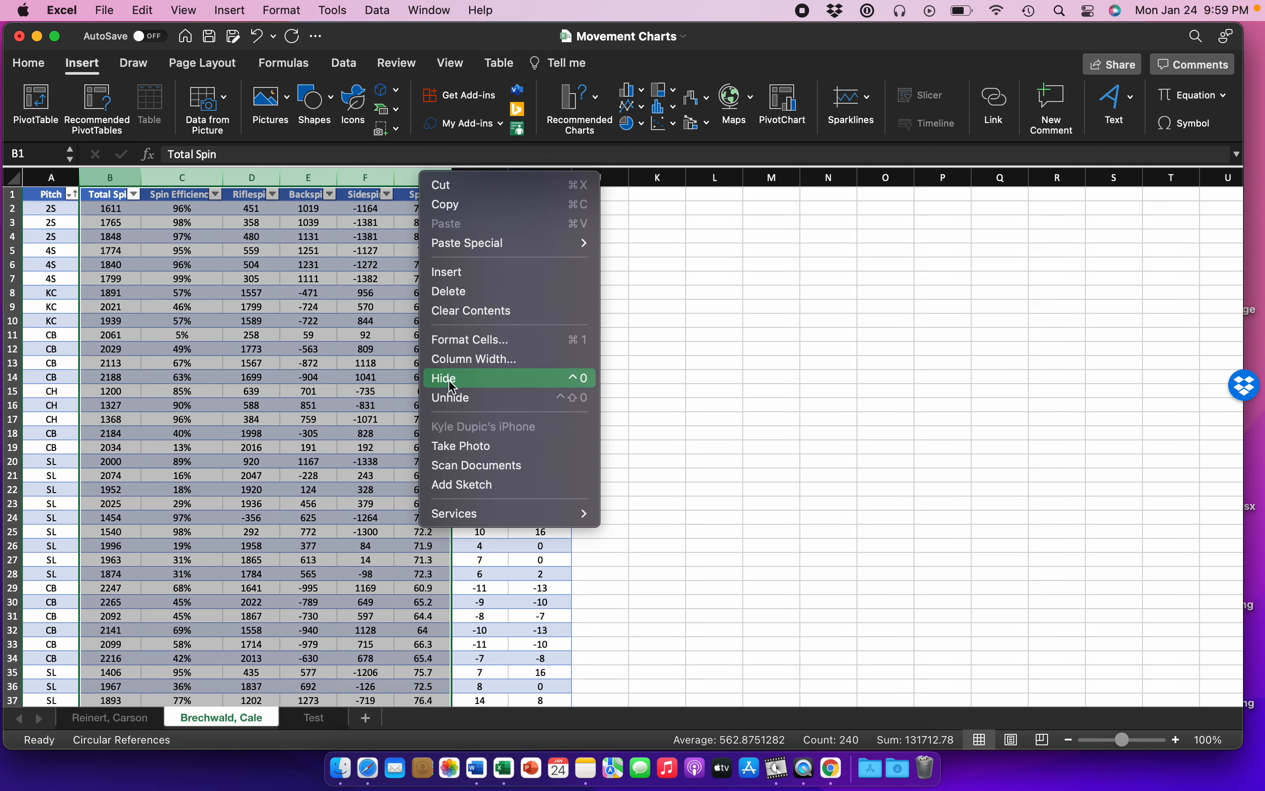
pyautogui.click(451, 374)
pyautogui.click(50, 209)
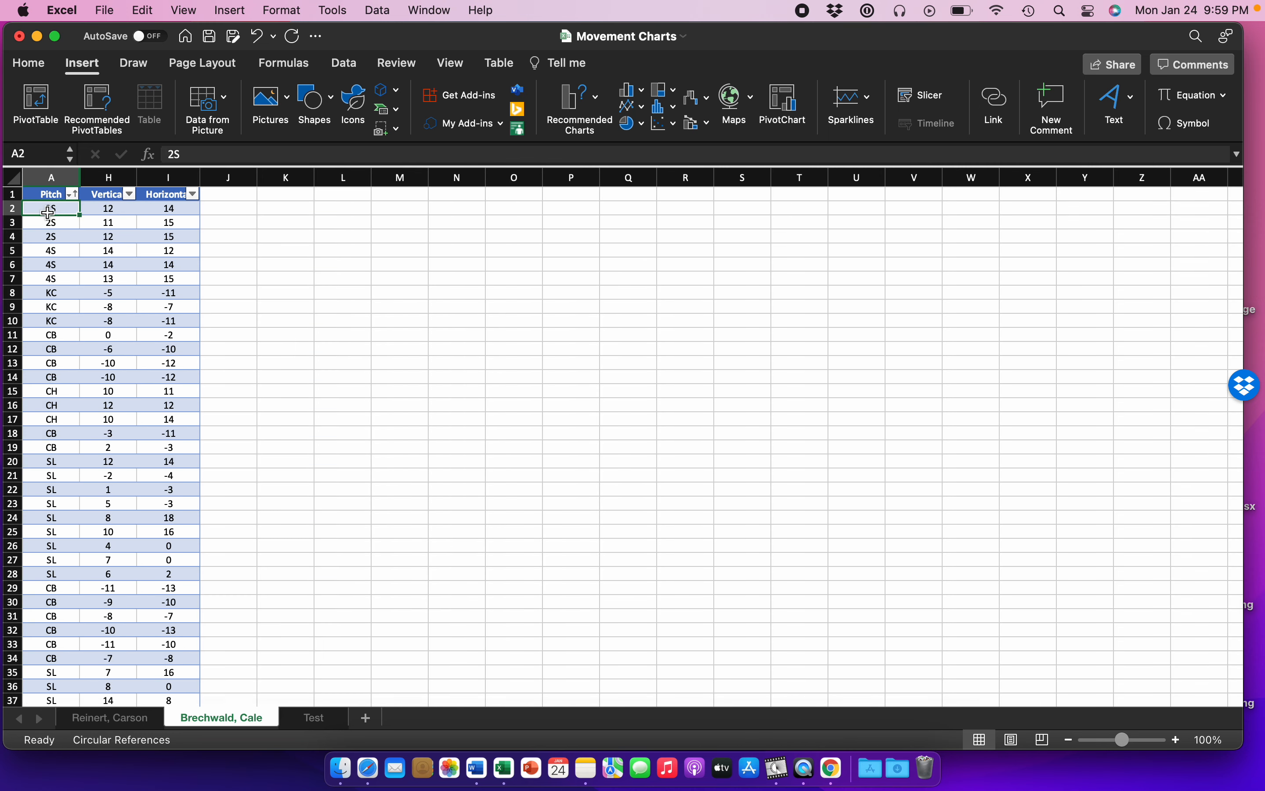
# Step: Move the Horizontal column in front of the Vertical column by cutting it and inserting the cut cells
pyautogui.press('Right')
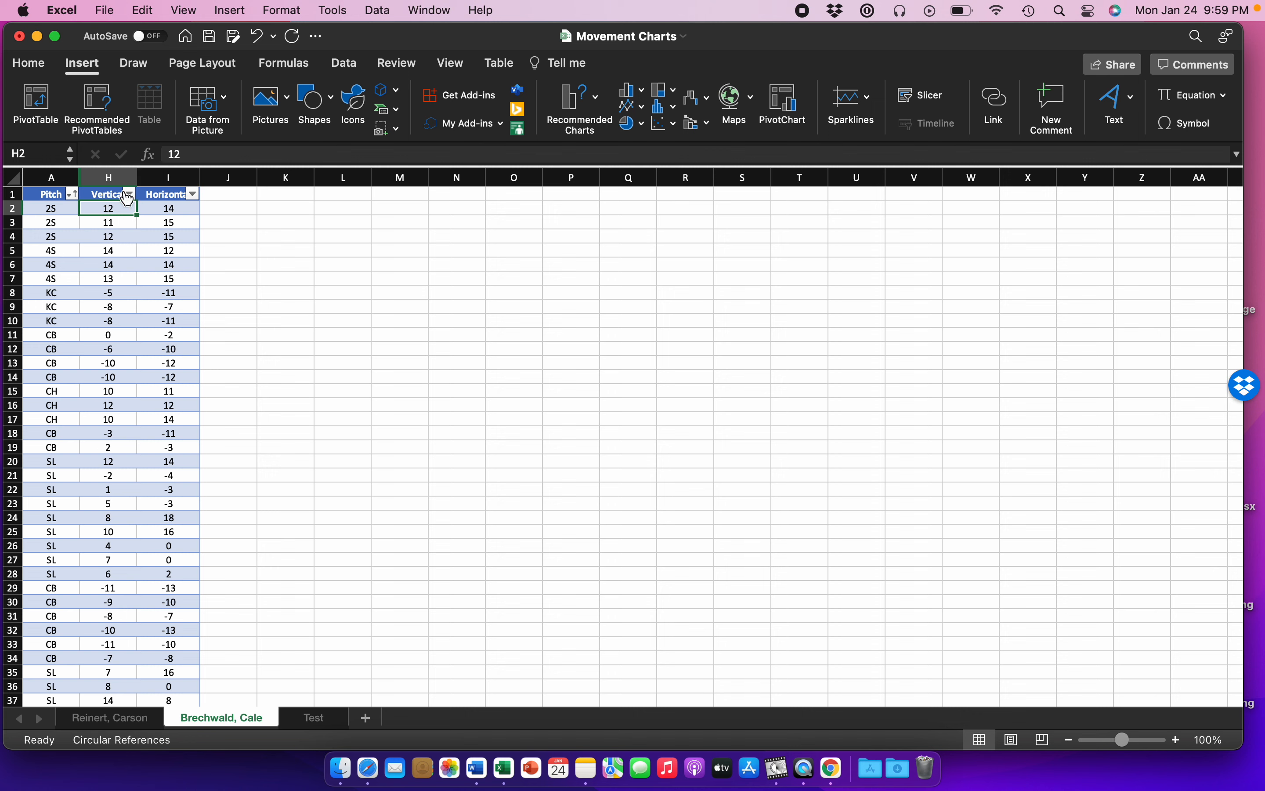
pyautogui.click(176, 175)
pyautogui.press('super+x')
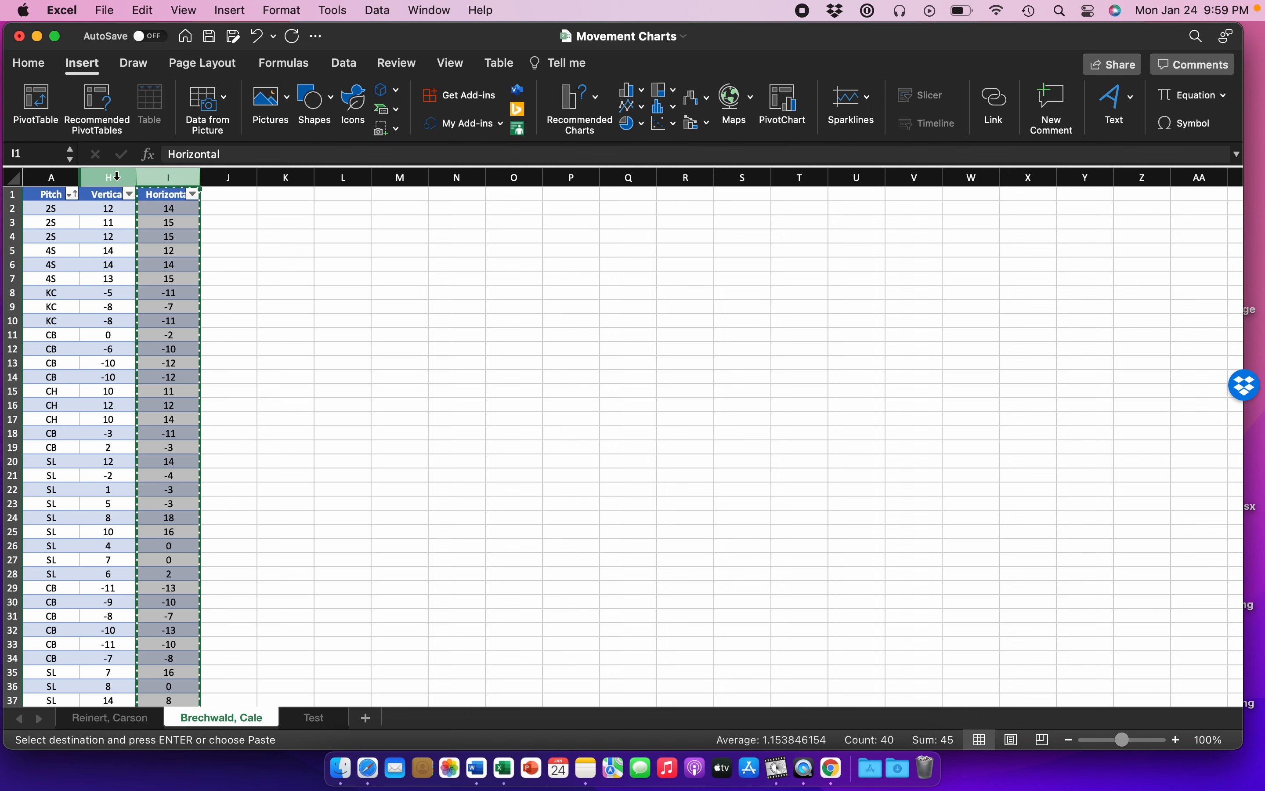
pyautogui.rightClick(108, 176)
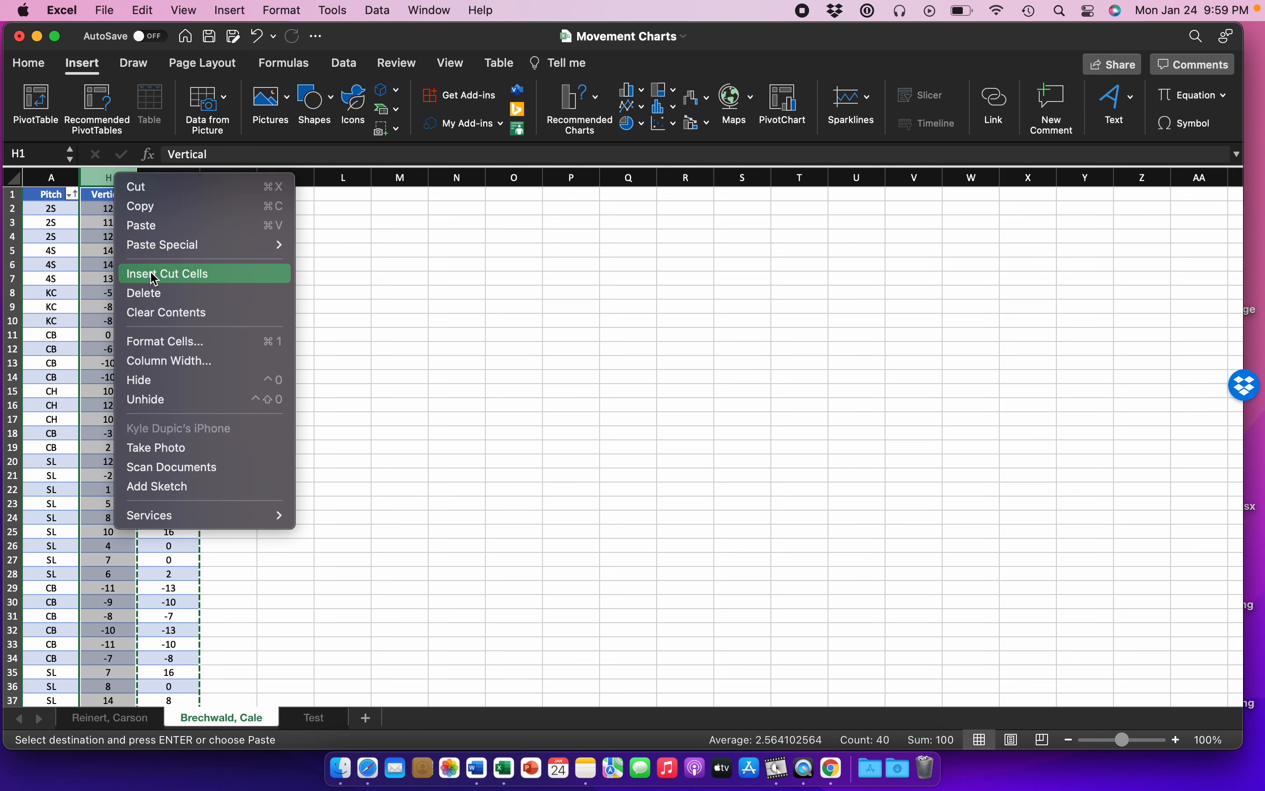
pyautogui.click(153, 274)
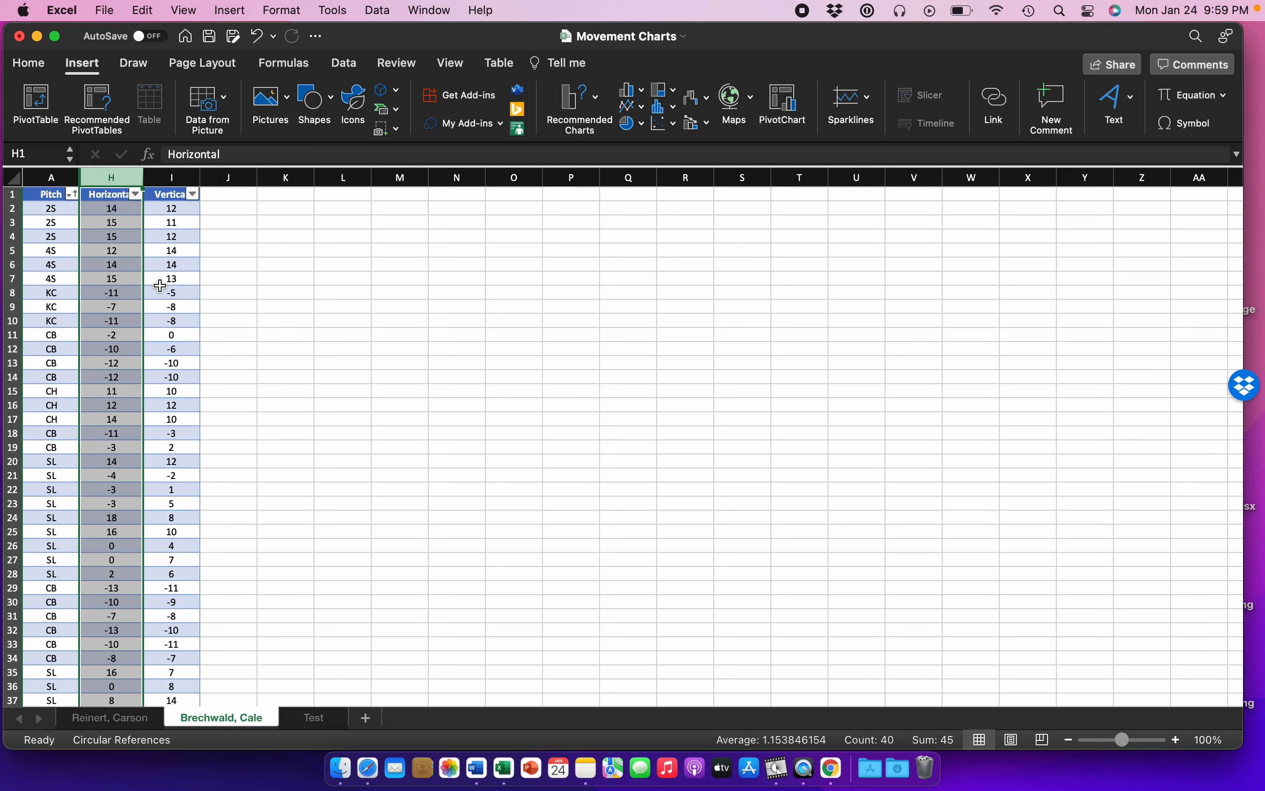
# Step: Sort the table by the Pitch column in ascending order and close the sort and filter options
pyautogui.click(71, 195)
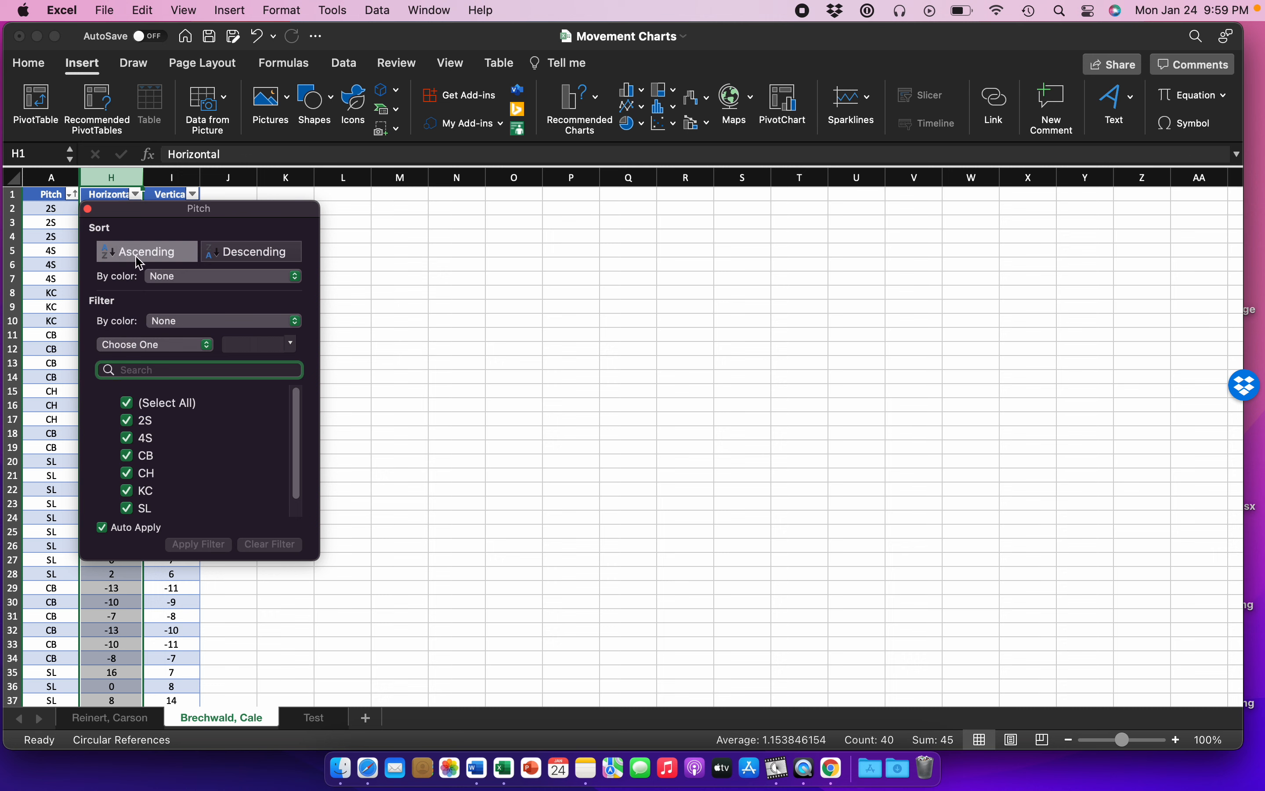
pyautogui.moveTo(165, 211); pyautogui.dragTo(333, 244)
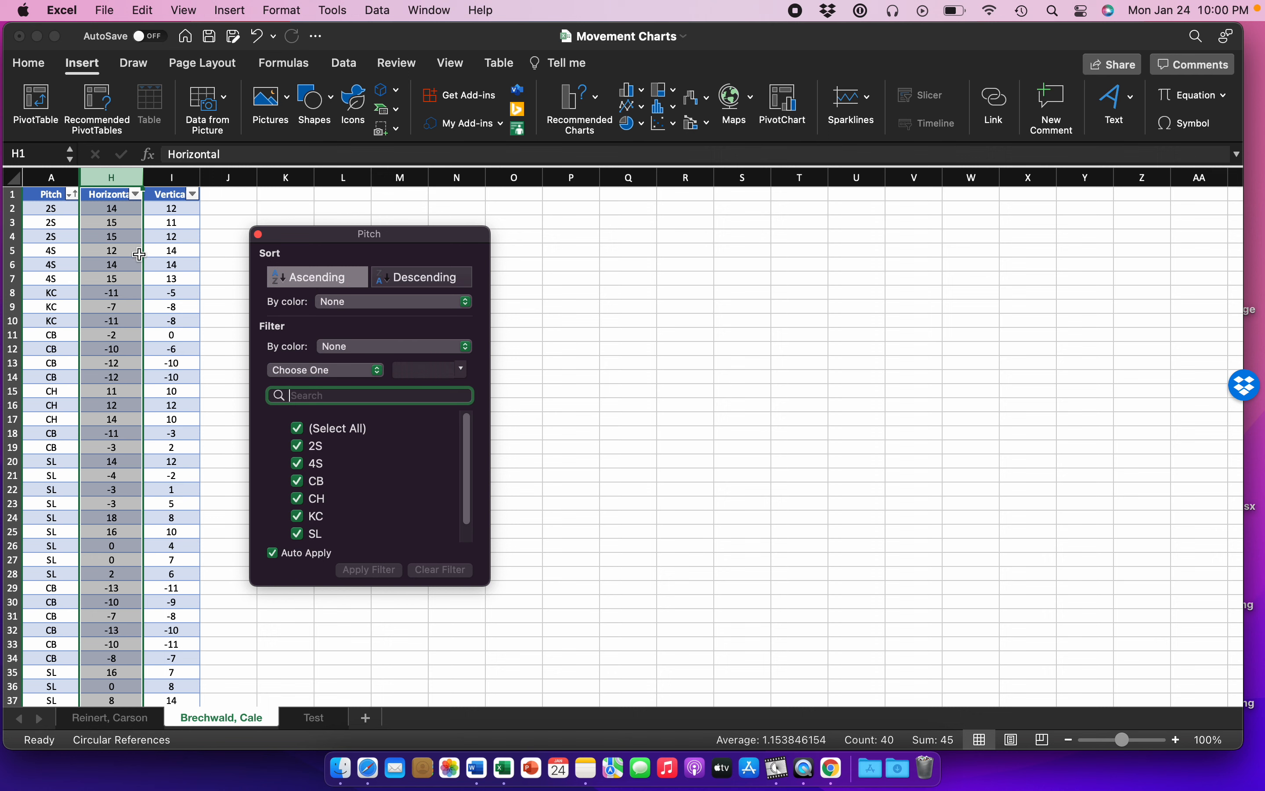
pyautogui.click(309, 283)
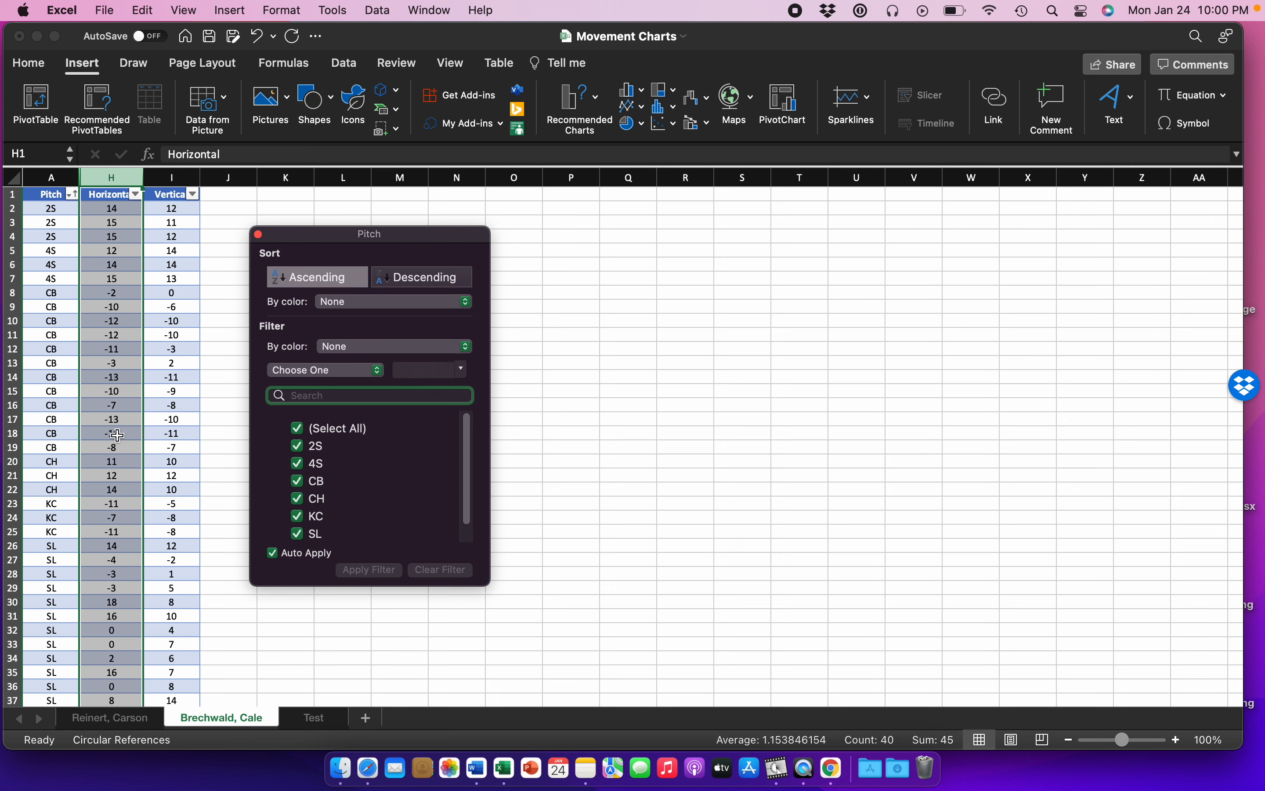
pyautogui.click(259, 236)
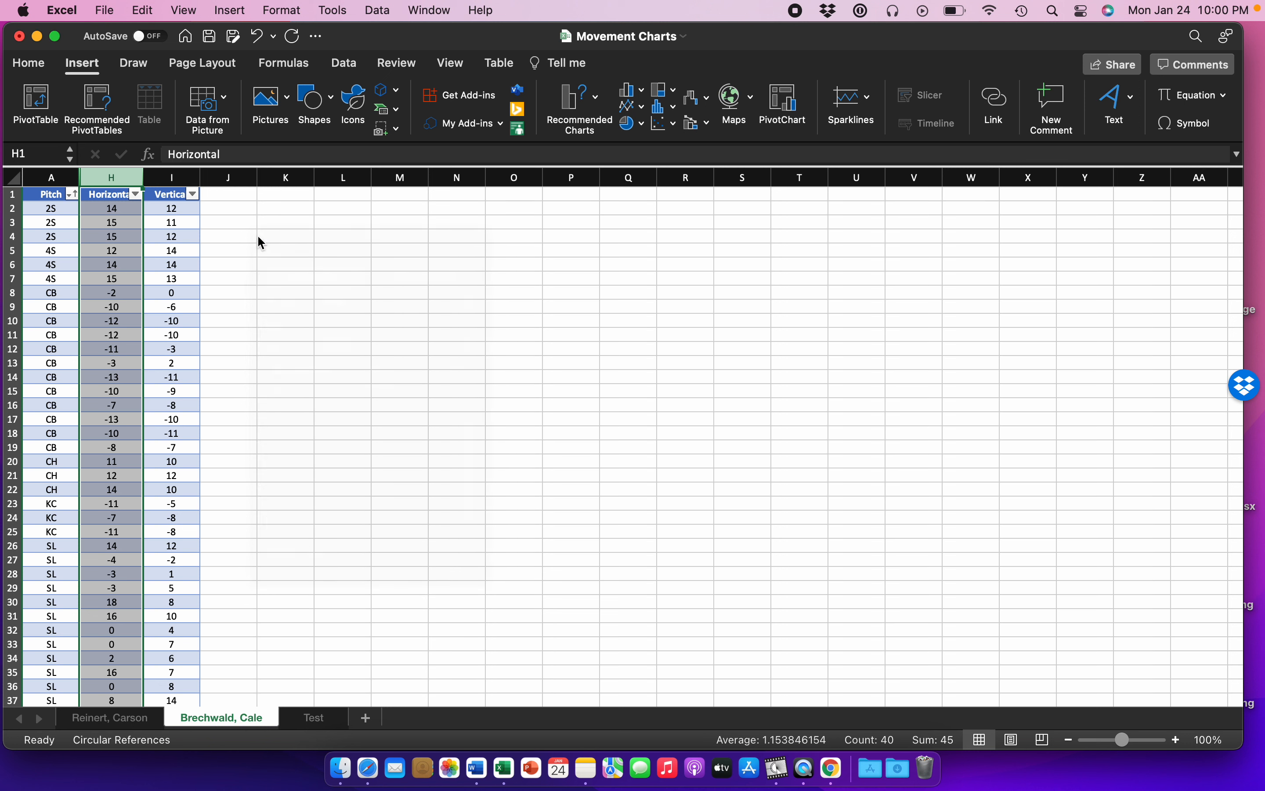
# Step: Insert a blank X Y (Scatter) chart from an empty cell and enlarge it beside the table, covering about K2 to V36
pyautogui.click(268, 285)
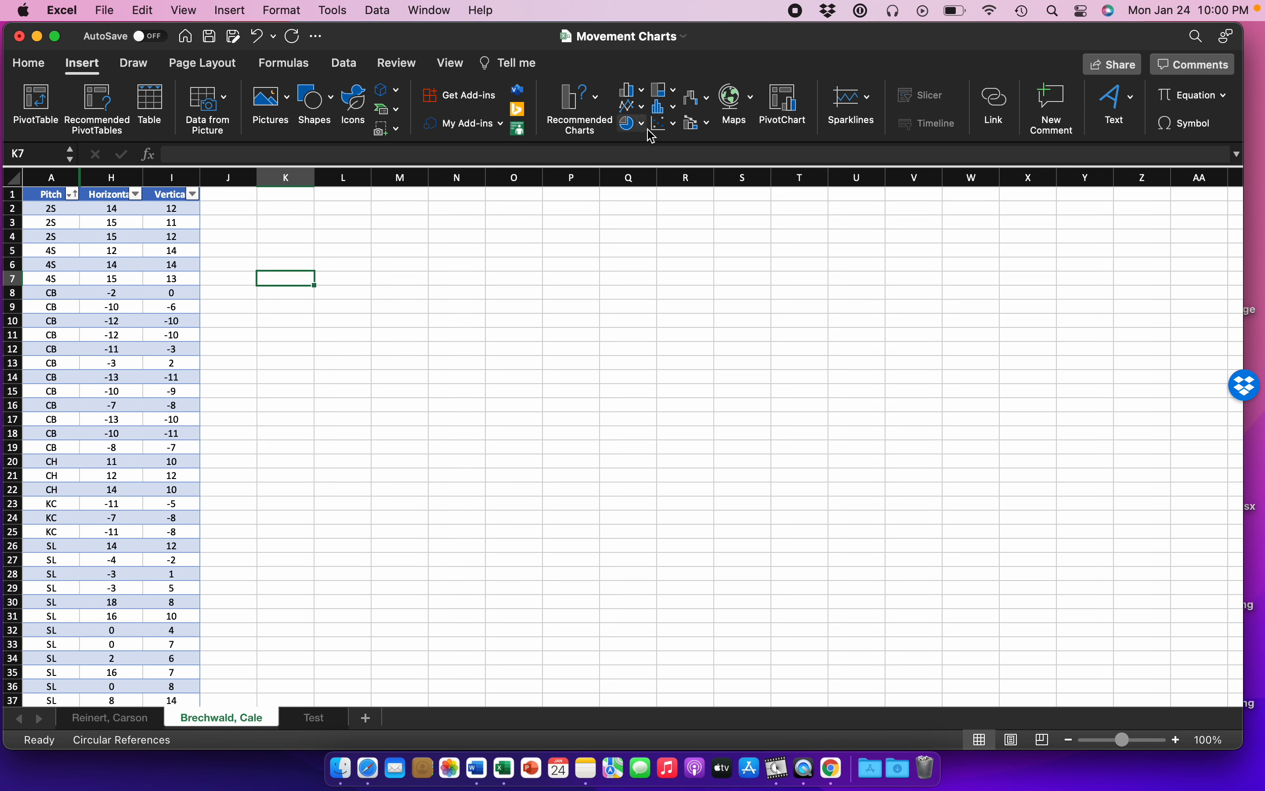
pyautogui.click(670, 123)
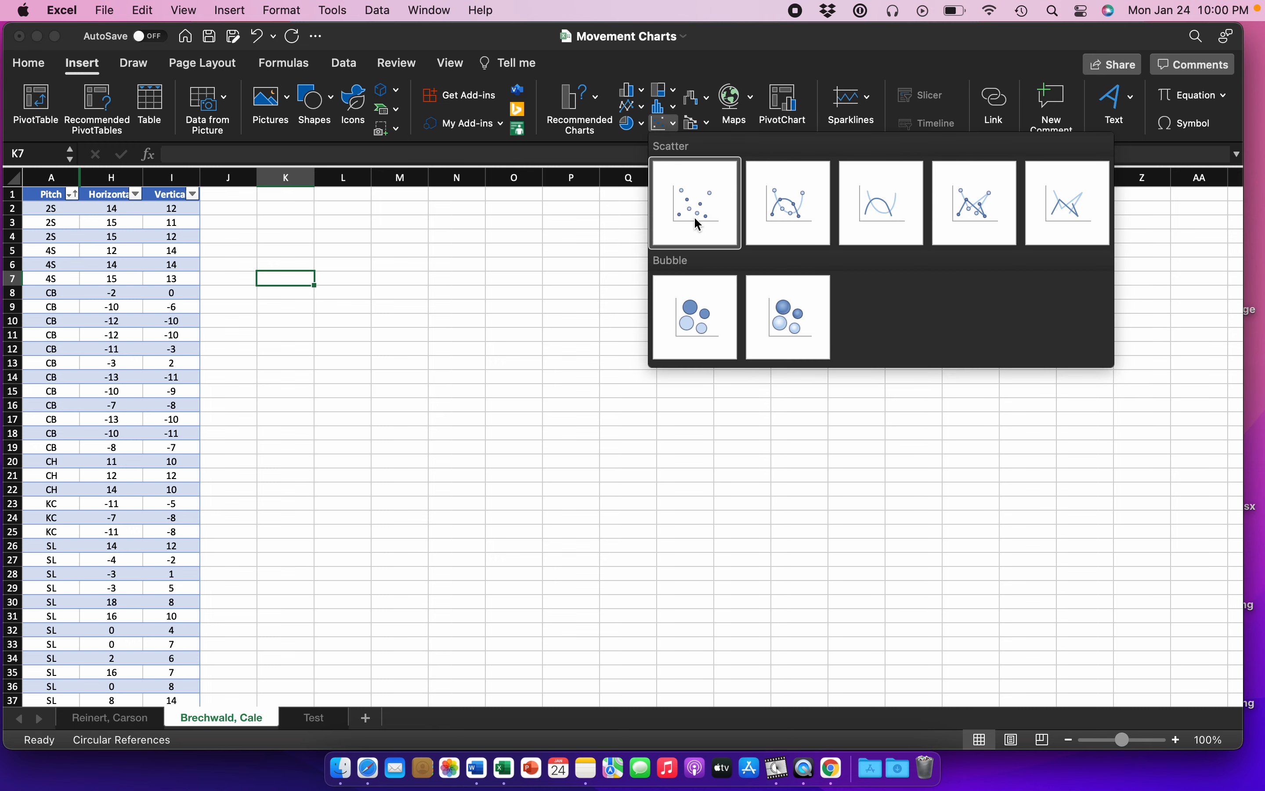
pyautogui.click(401, 266)
pyautogui.click(225, 12)
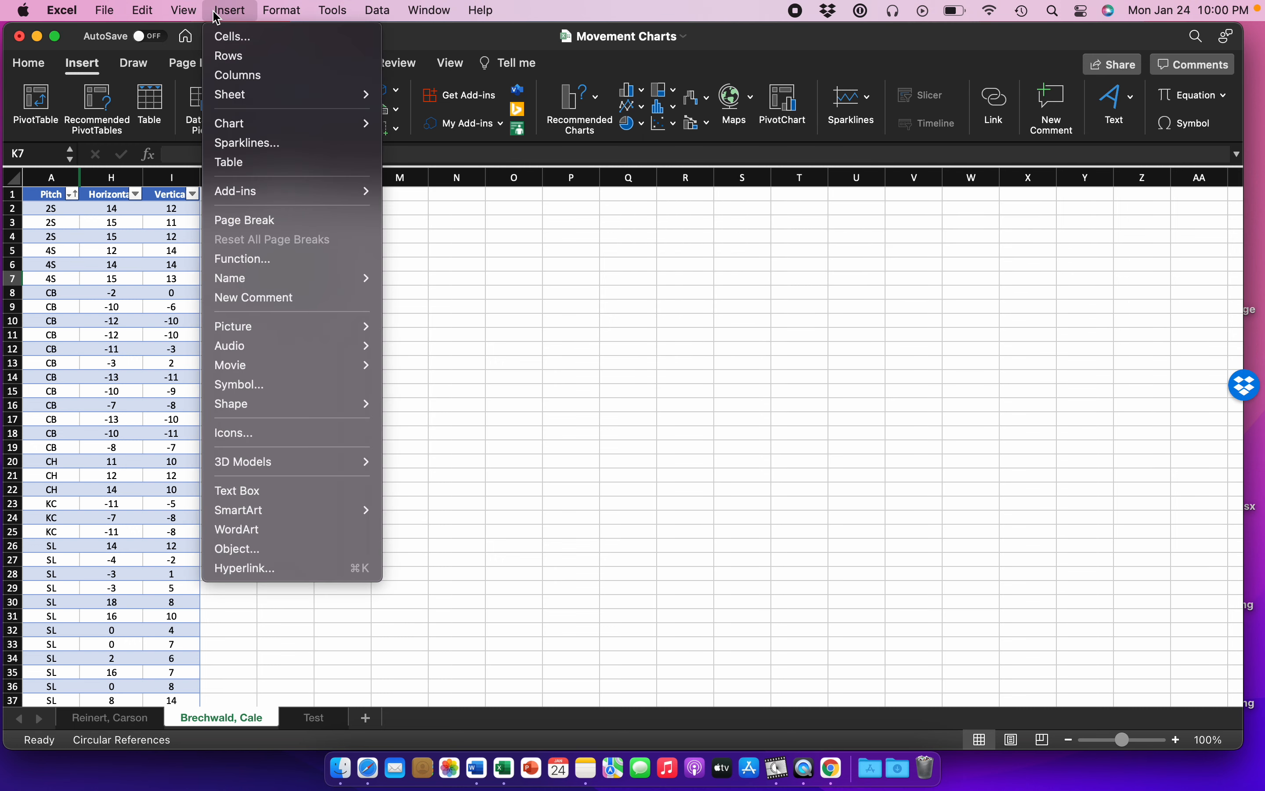
pyautogui.moveTo(345, 126)
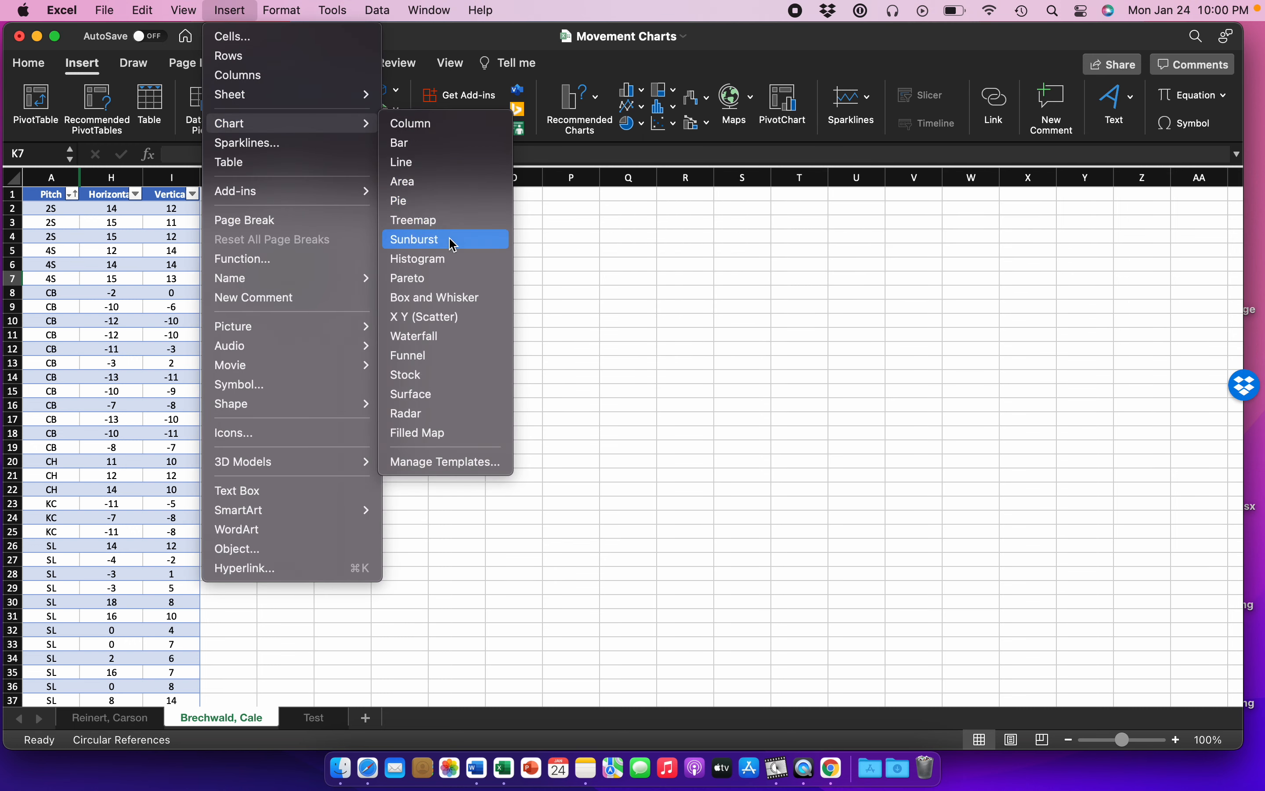
pyautogui.click(447, 321)
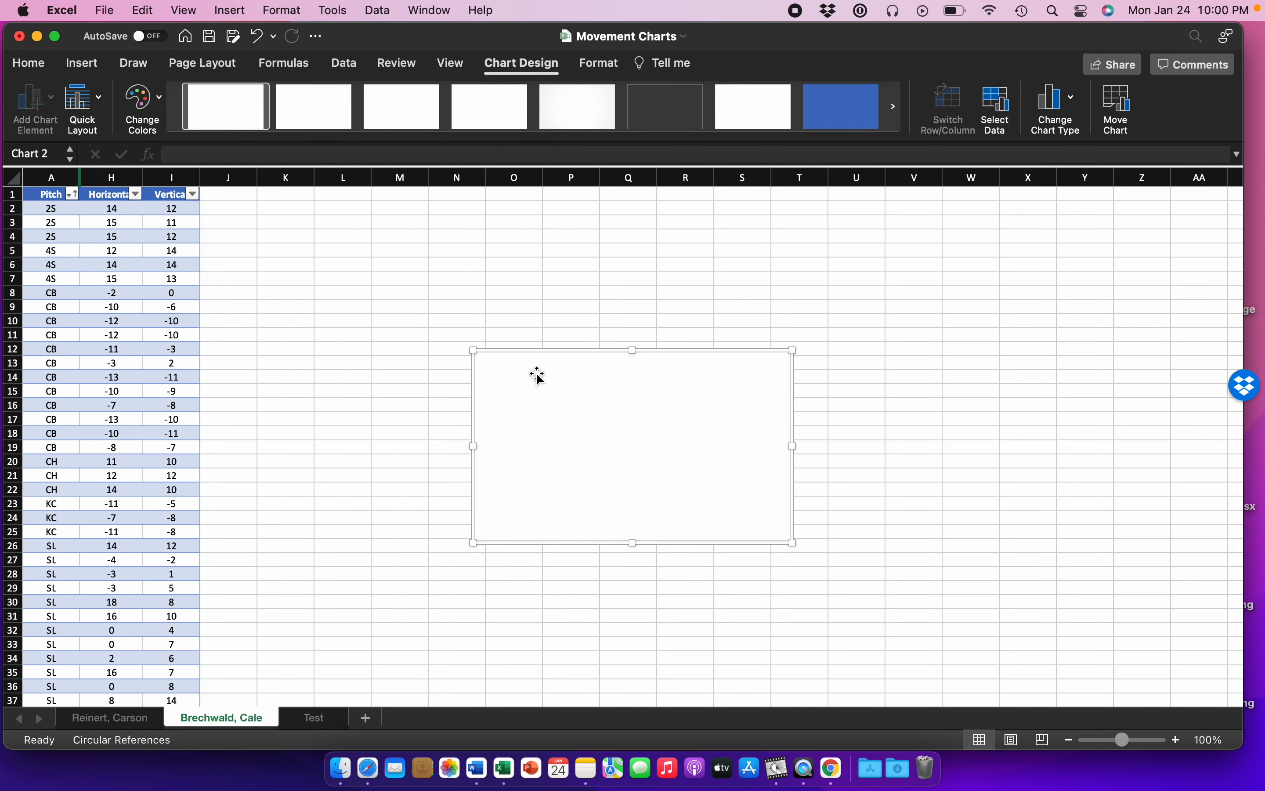
pyautogui.moveTo(511, 381); pyautogui.dragTo(313, 236)
pyautogui.moveTo(591, 393); pyautogui.dragTo(926, 695)
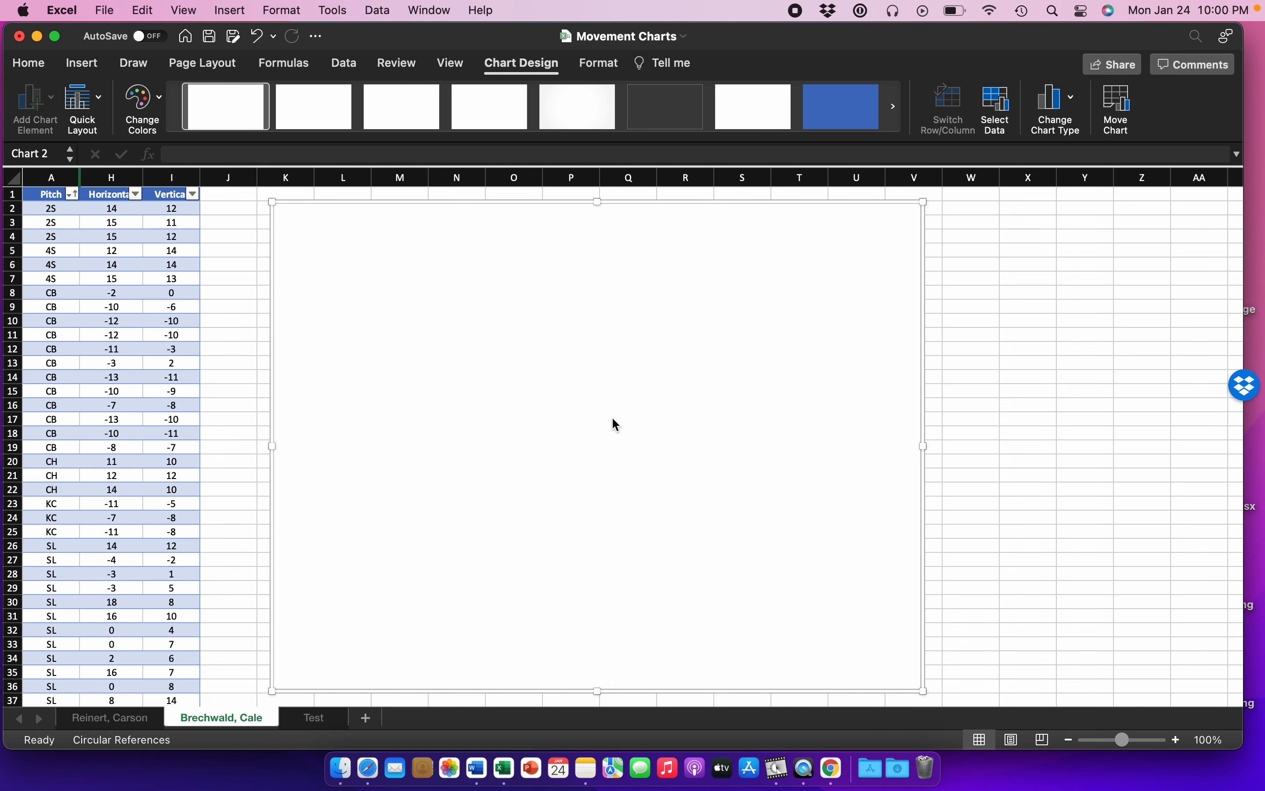
# Step: Add a chart series named 2S with X values from H2:H4 and Y values from I2:I4
pyautogui.rightClick(612, 419)
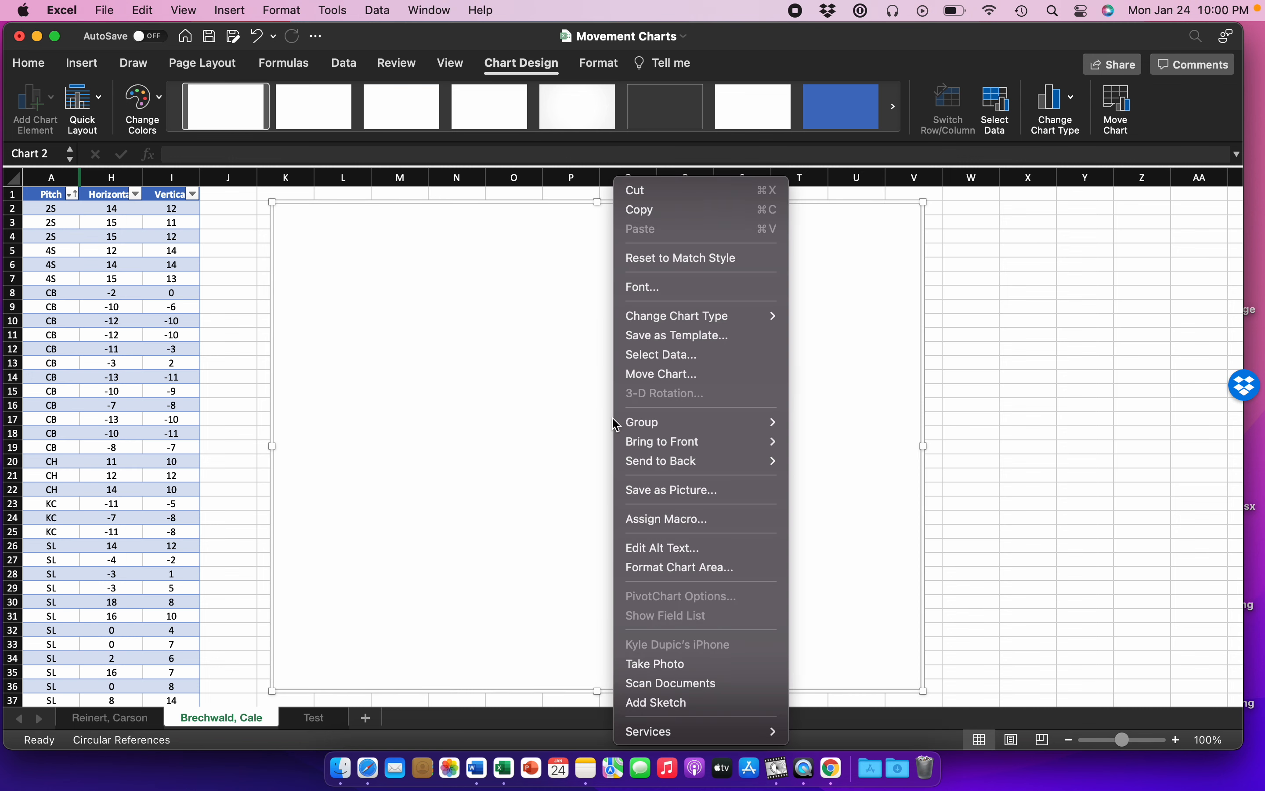
pyautogui.click(665, 356)
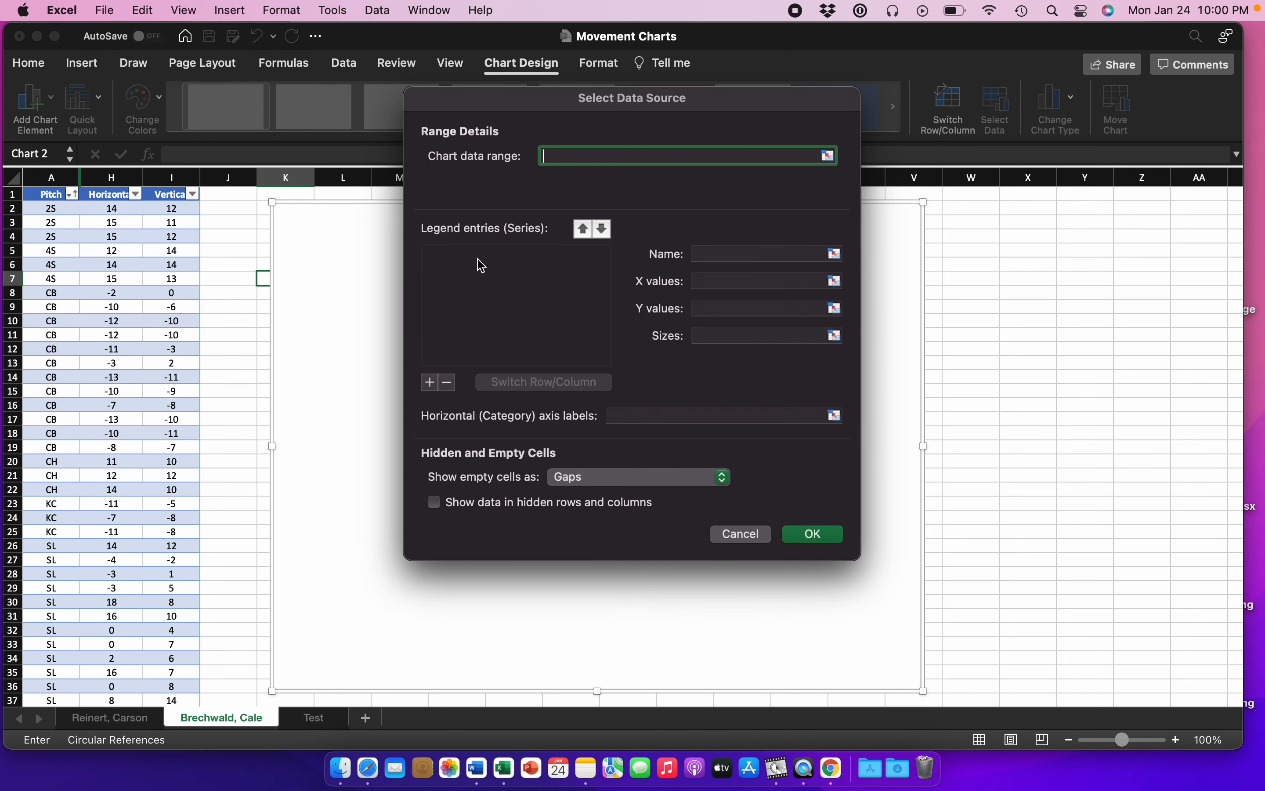
pyautogui.click(430, 382)
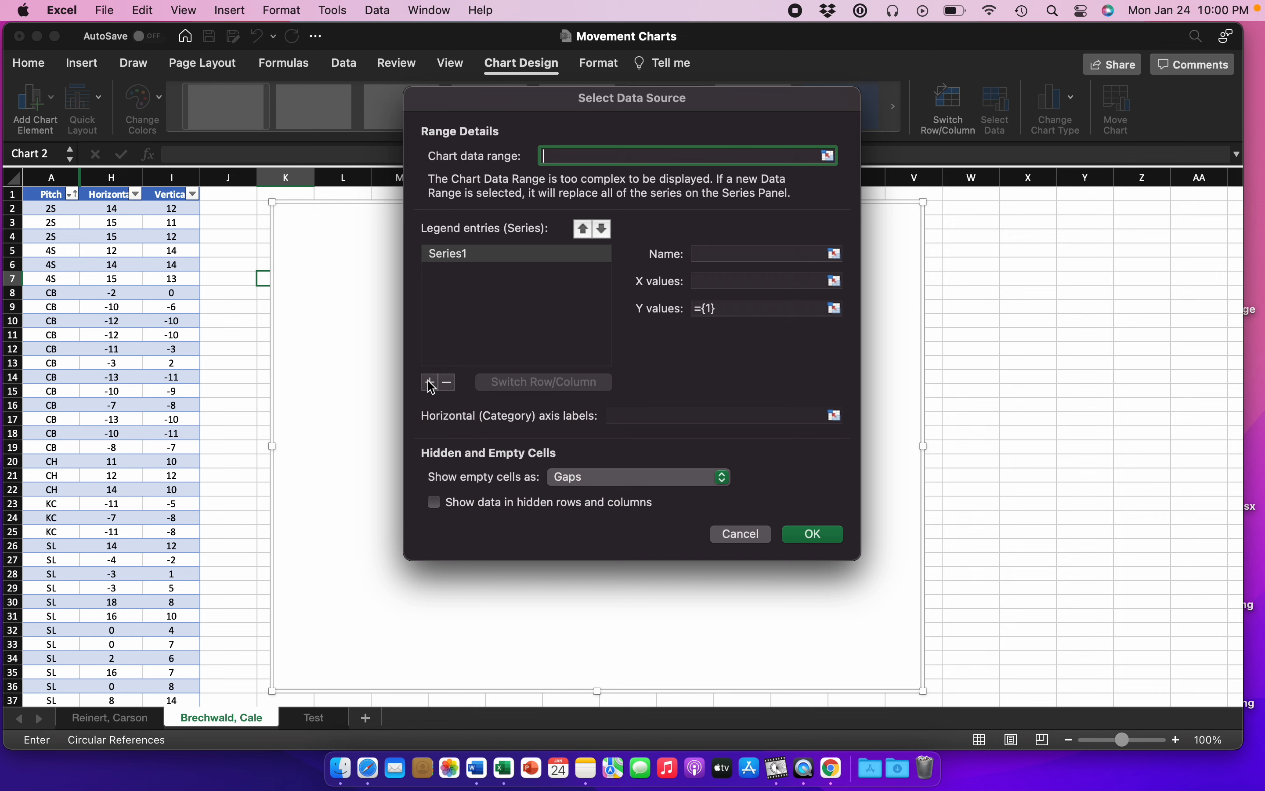
pyautogui.click(711, 255)
pyautogui.write('2S')
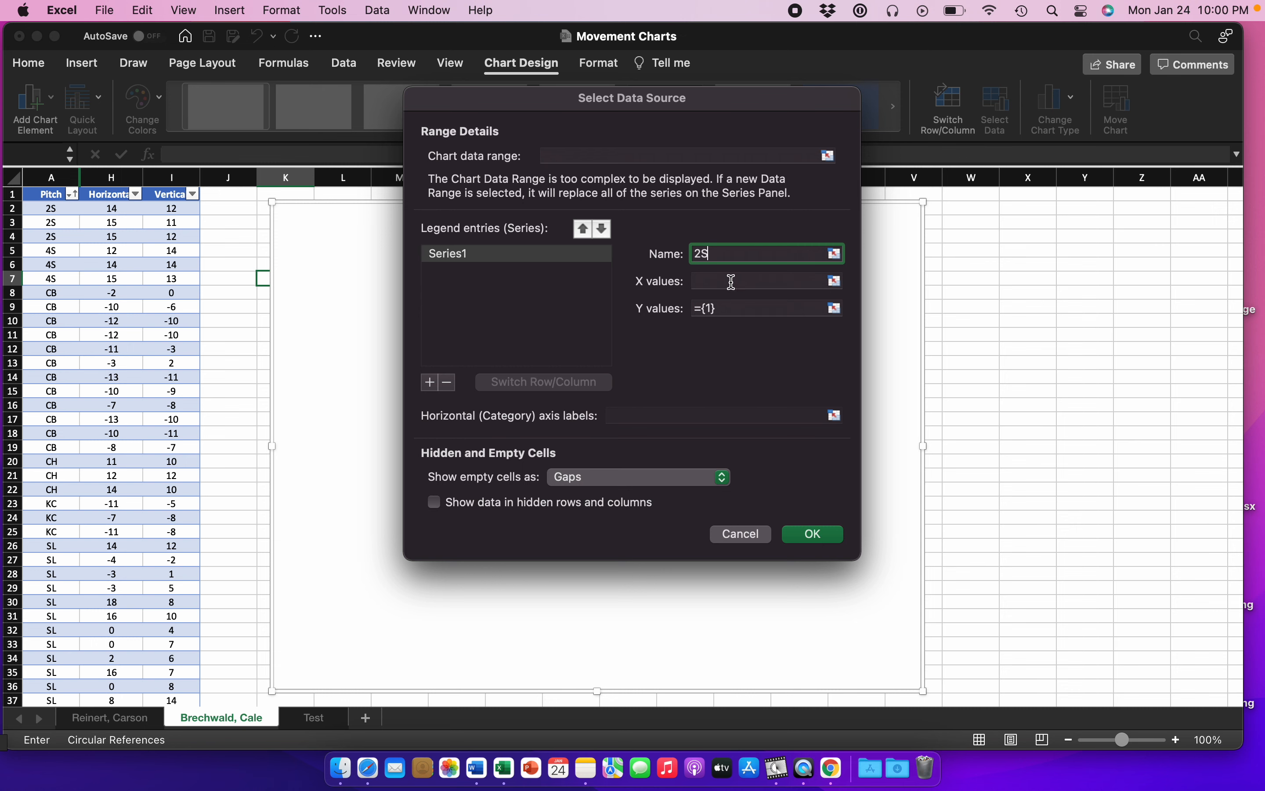
pyautogui.click(835, 281)
pyautogui.moveTo(121, 213); pyautogui.dragTo(121, 238)
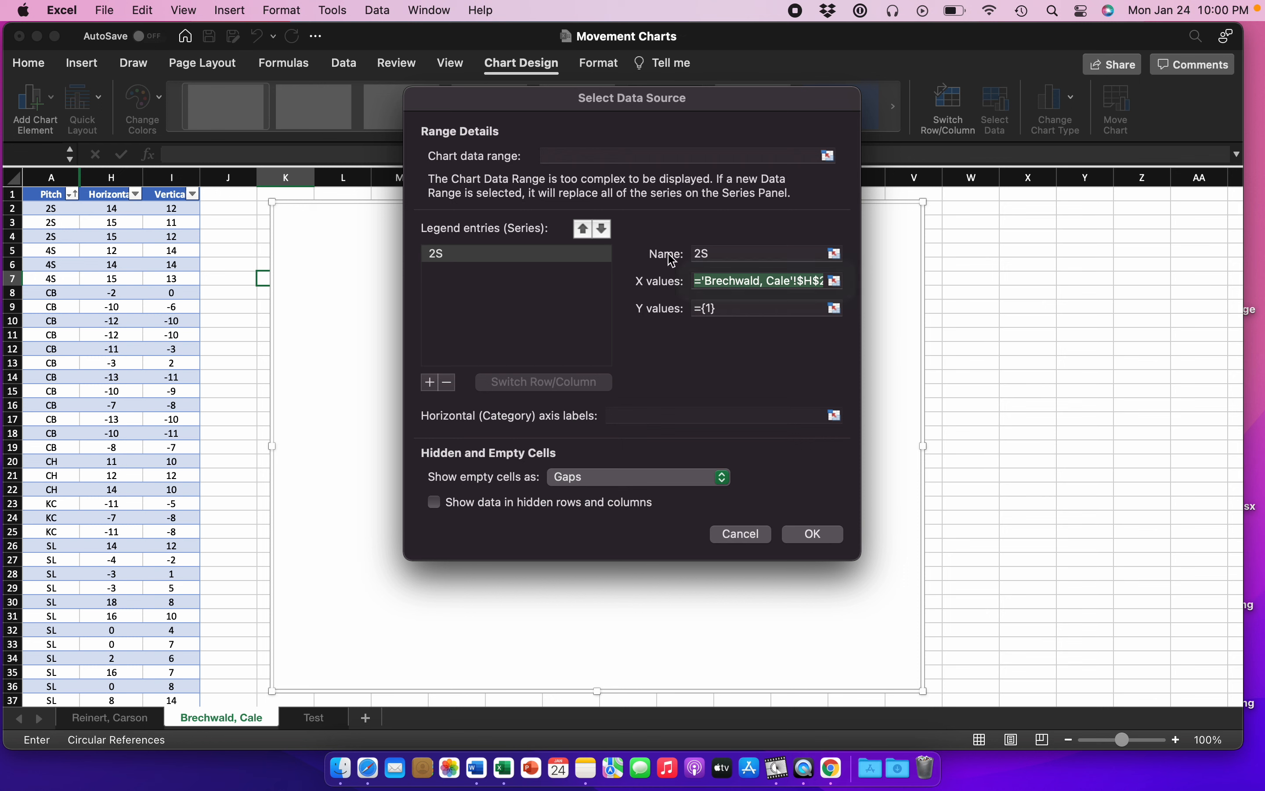
pyautogui.click(736, 309)
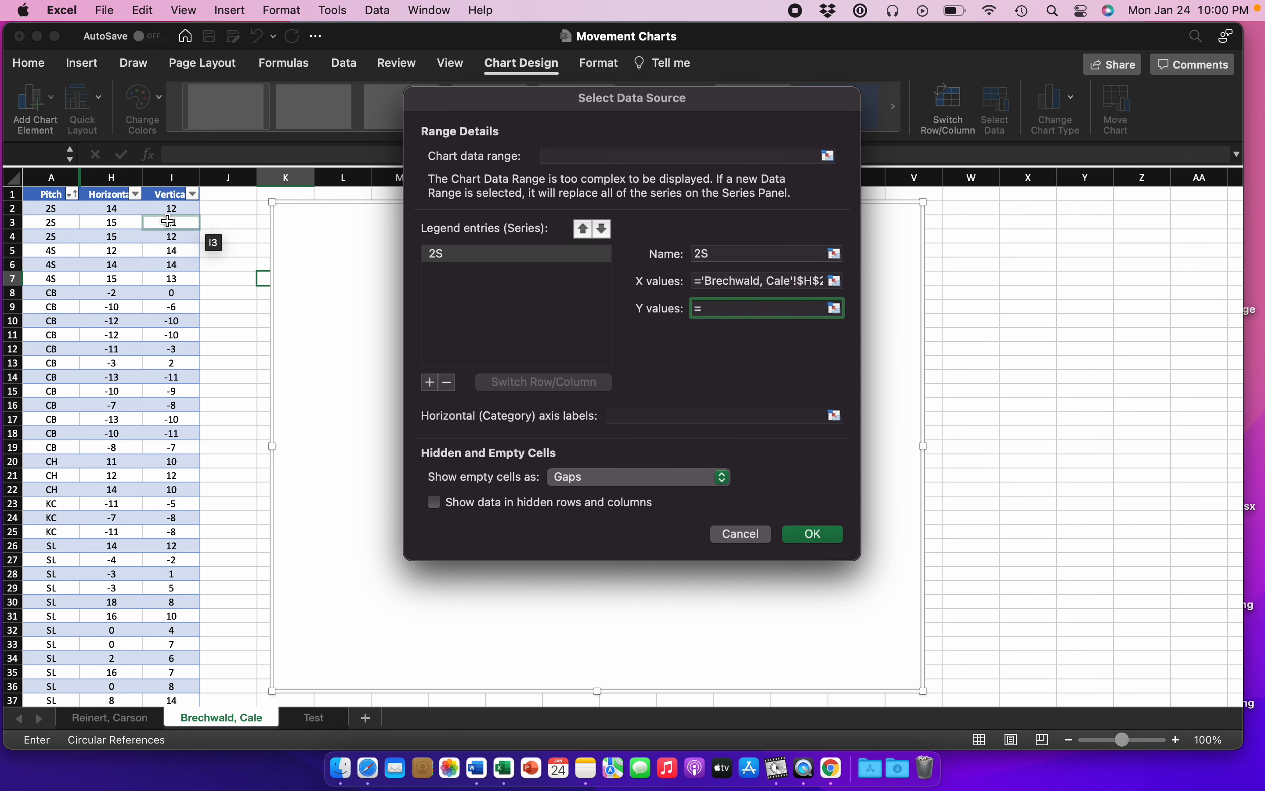
pyautogui.moveTo(173, 209); pyautogui.dragTo(175, 238)
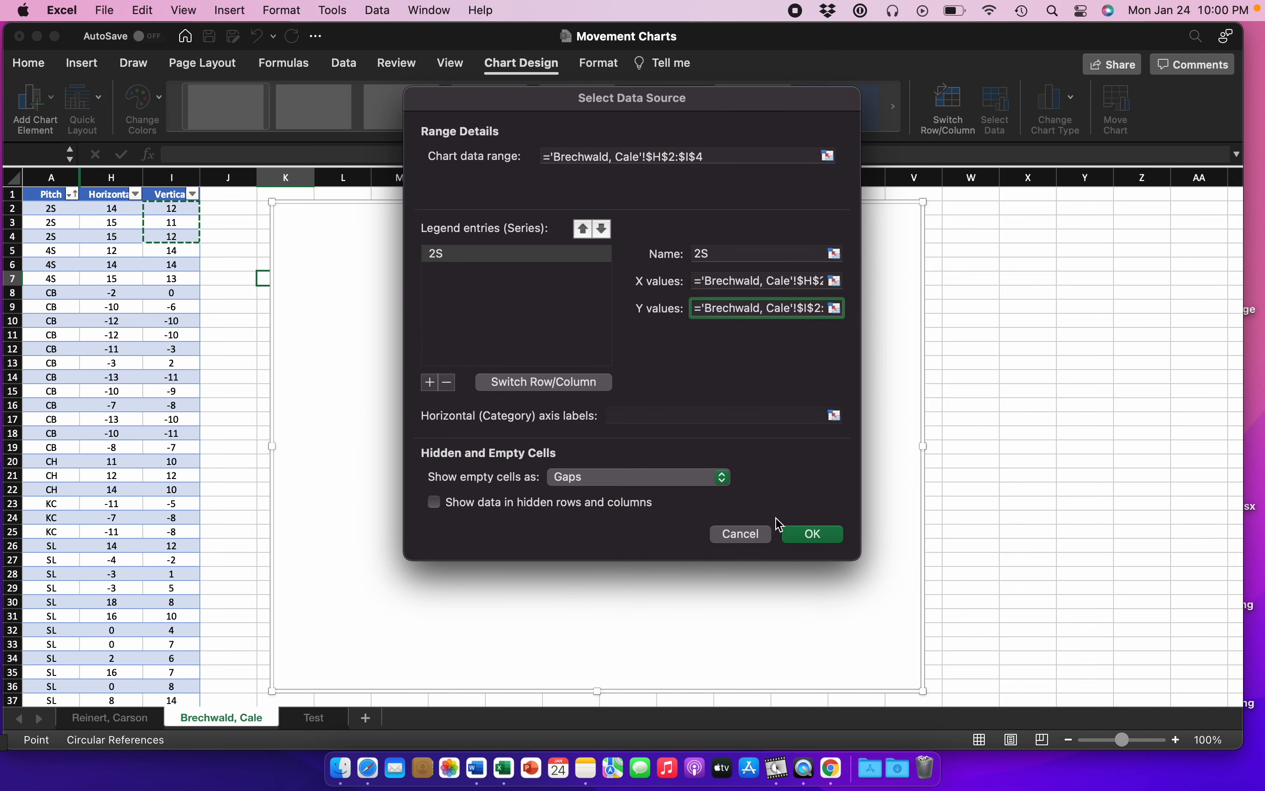
pyautogui.click(803, 535)
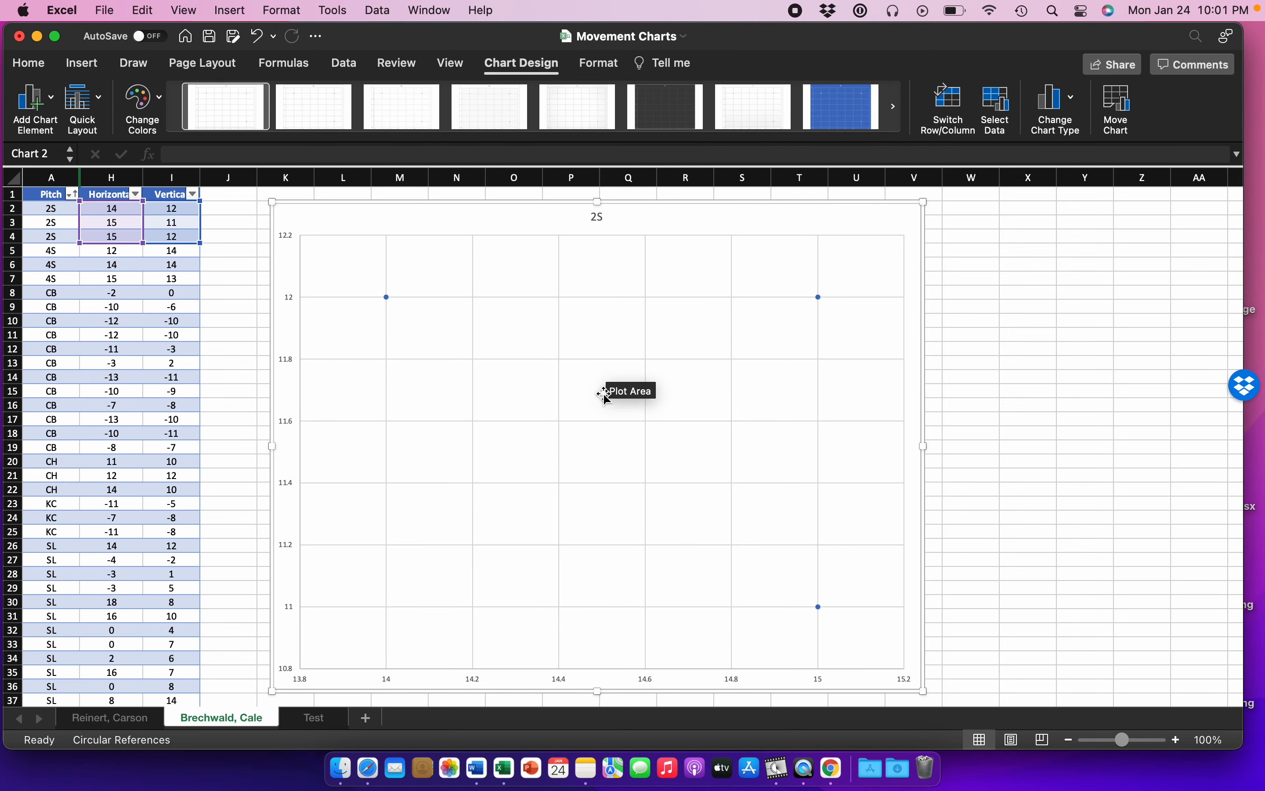
# Step: Add a chart series named 4S with X values from H5:H7 and Y values from I5:I7
pyautogui.rightClick(374, 224)
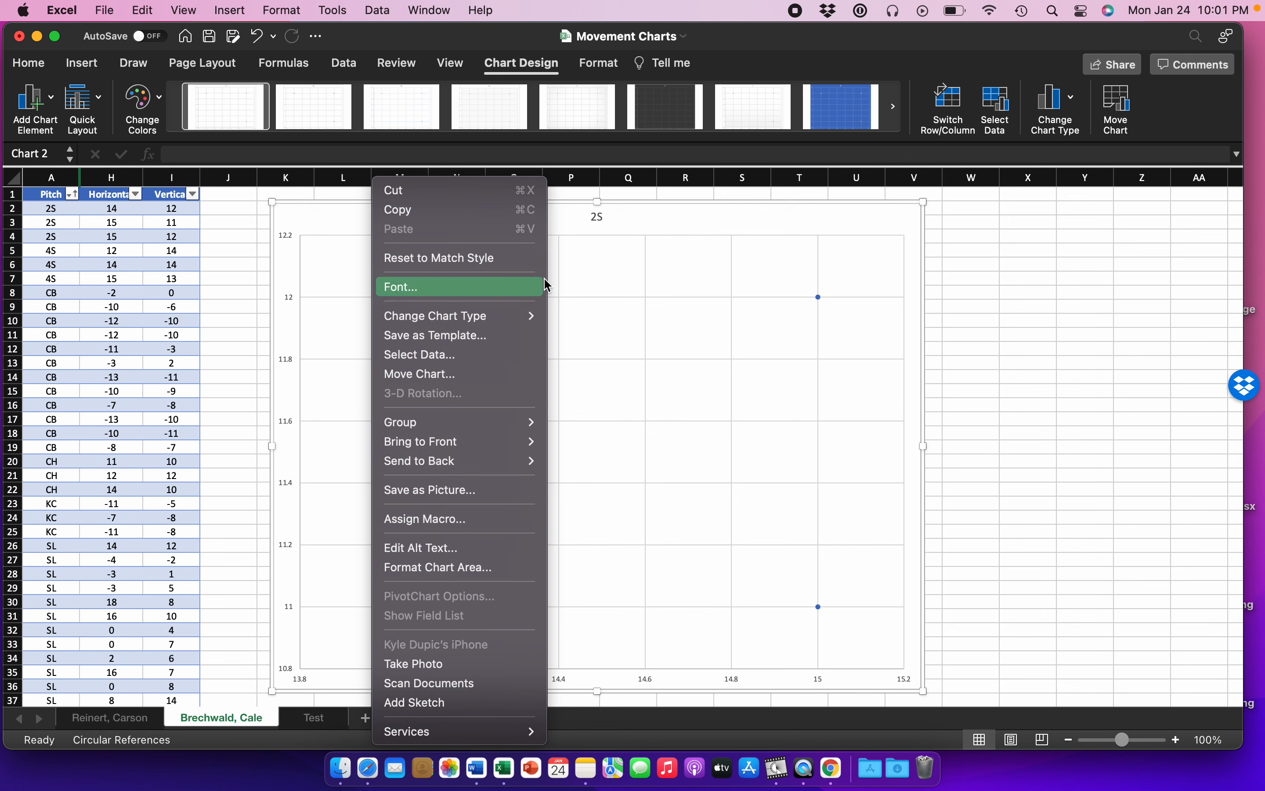
pyautogui.click(669, 216)
pyautogui.rightClick(672, 223)
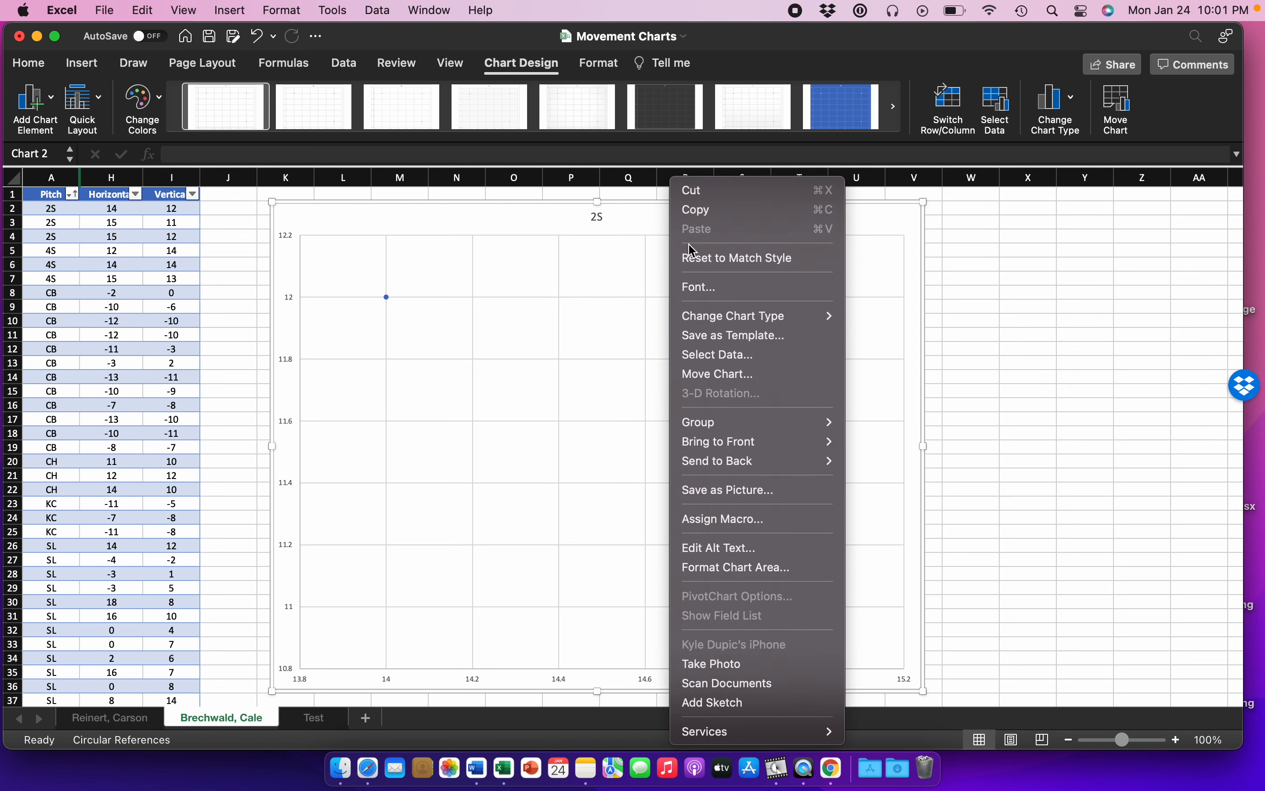
pyautogui.click(749, 361)
pyautogui.click(429, 382)
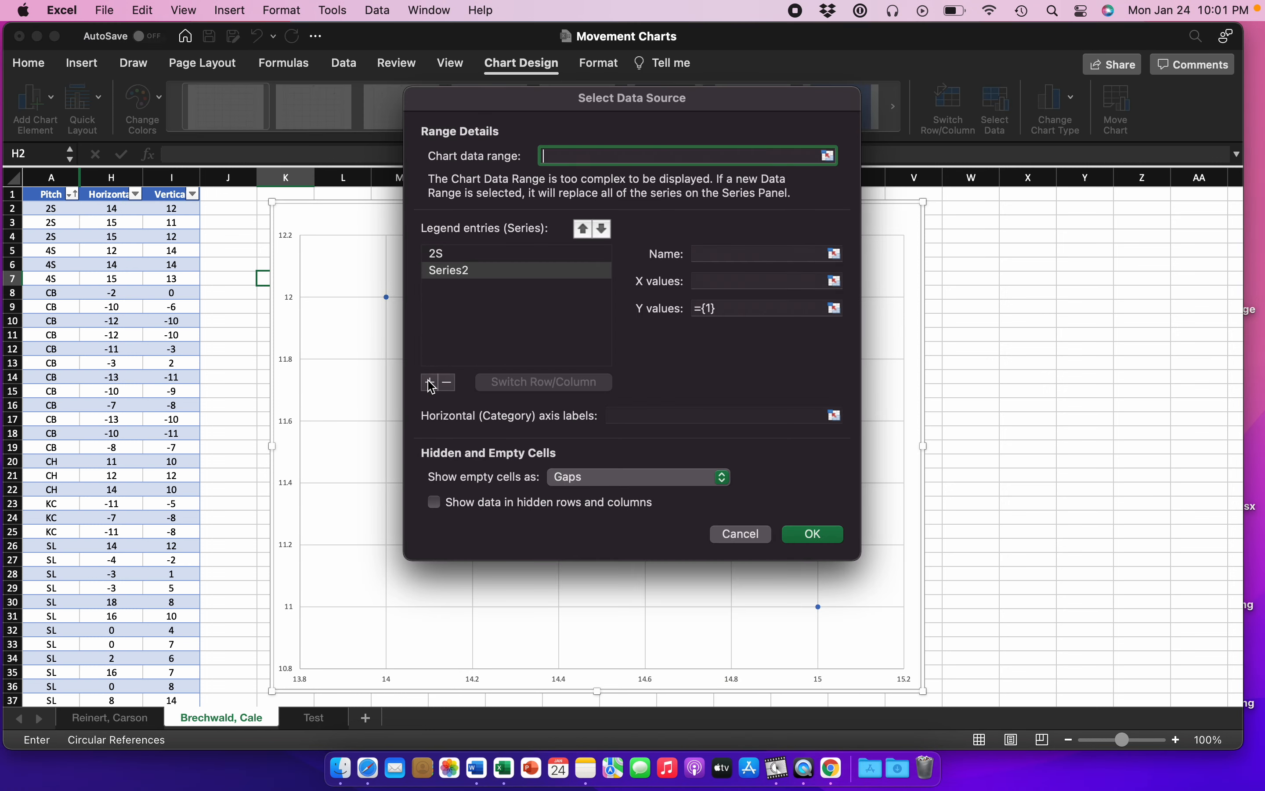
pyautogui.click(715, 255)
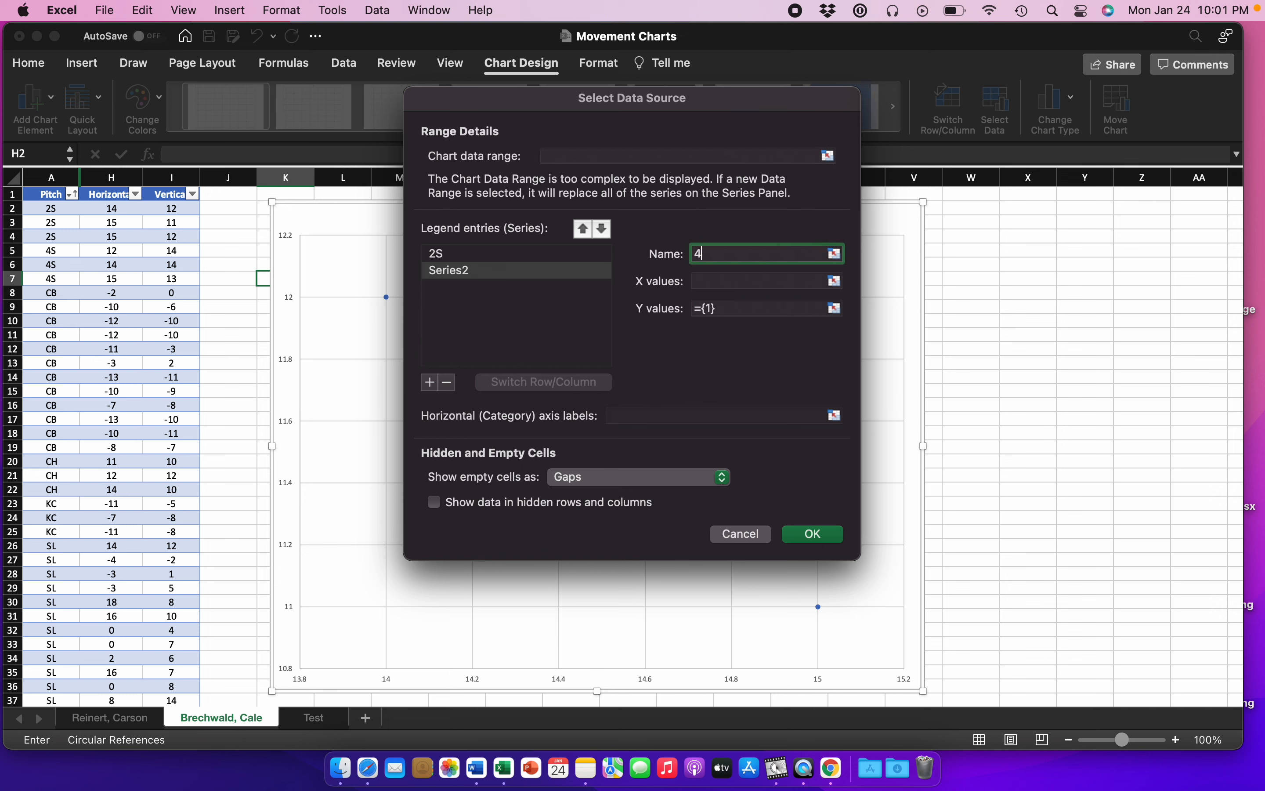
pyautogui.click(835, 281)
pyautogui.moveTo(104, 250); pyautogui.dragTo(111, 280)
pyautogui.press('Return')
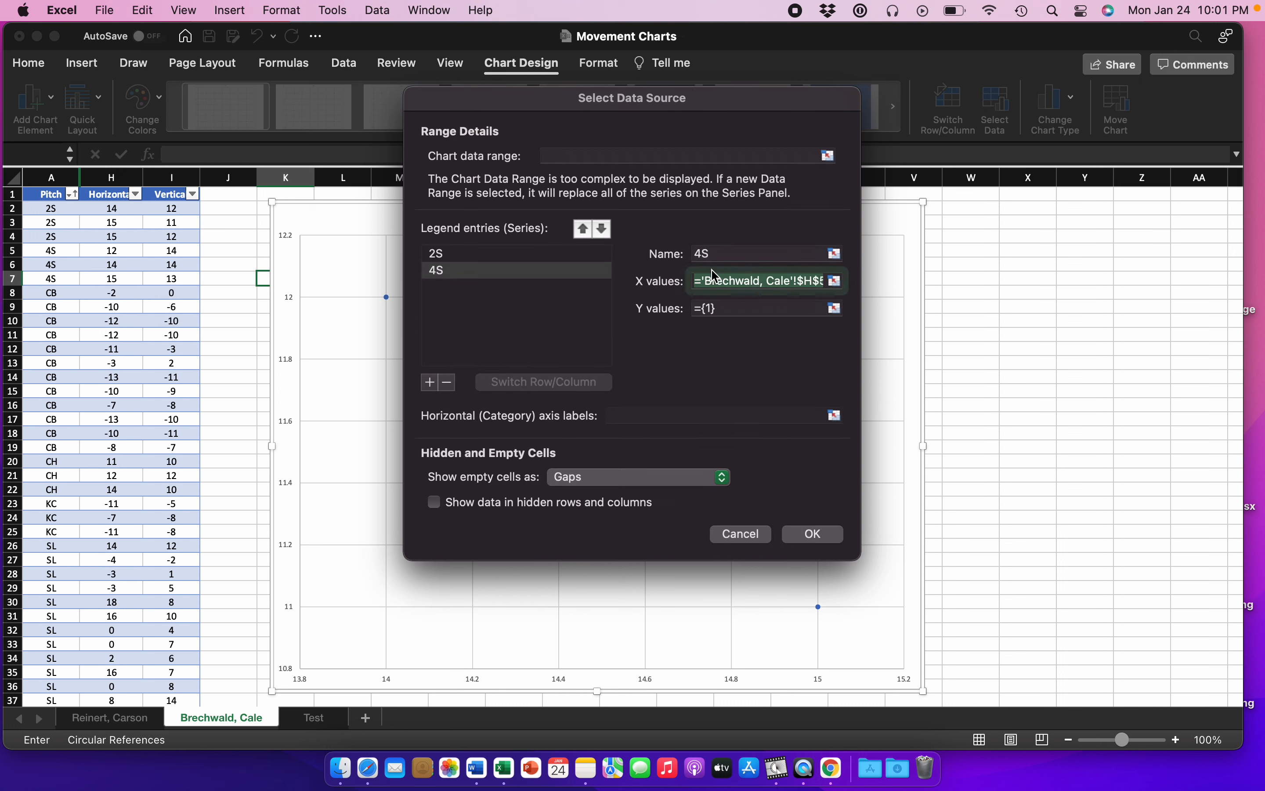
pyautogui.click(835, 306)
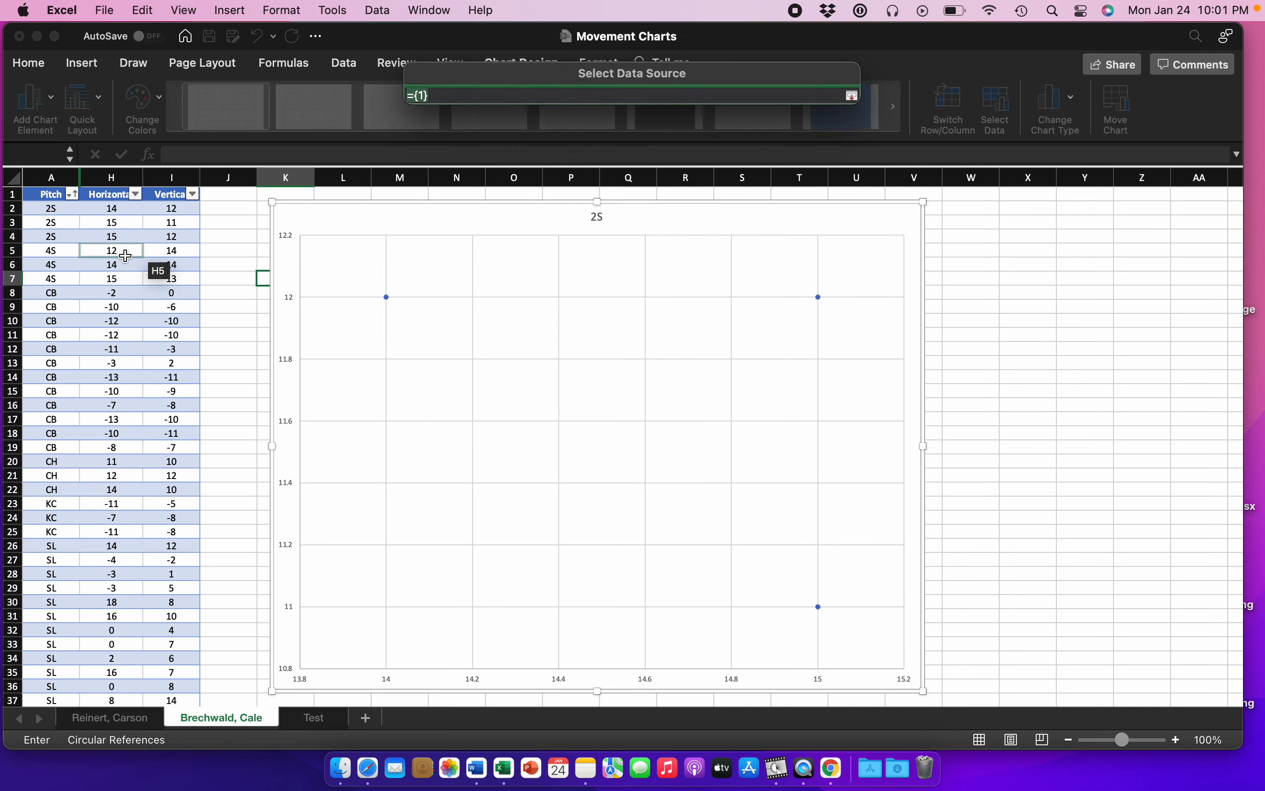
pyautogui.moveTo(167, 253); pyautogui.dragTo(170, 276)
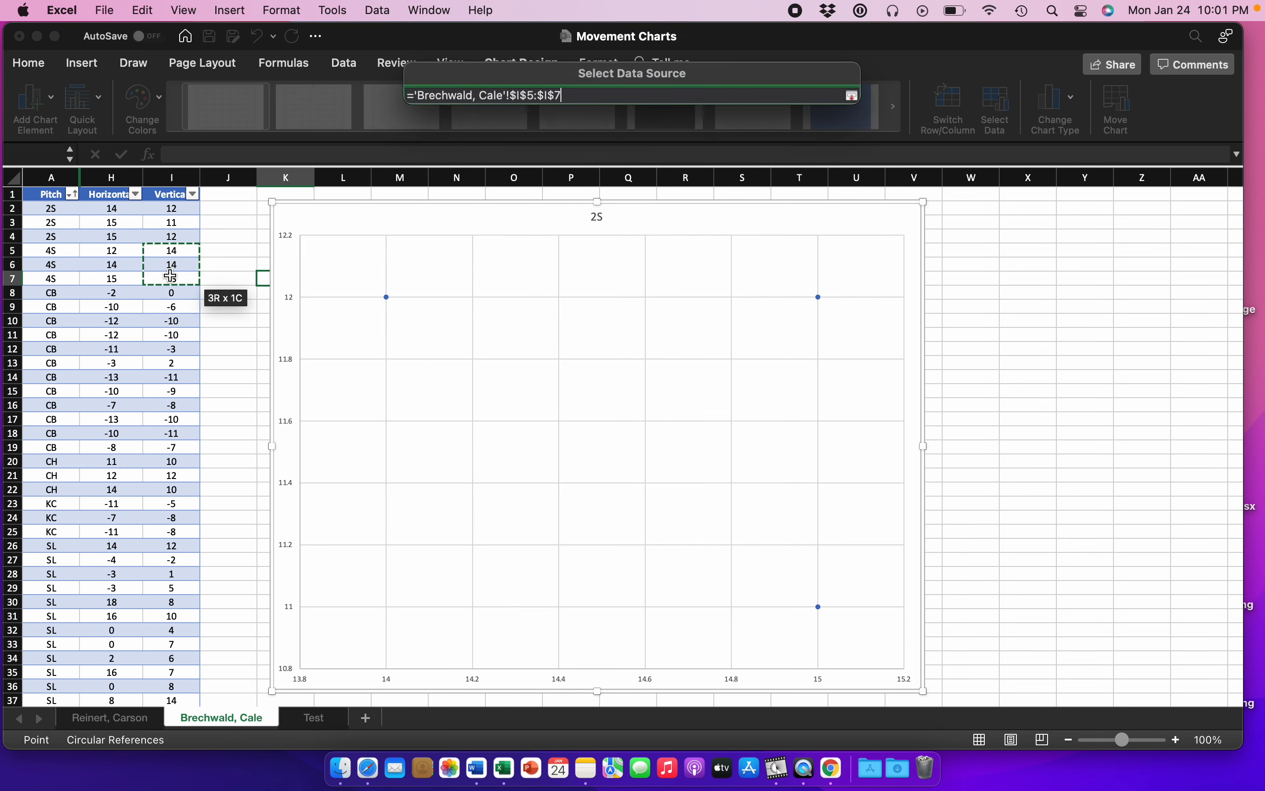
pyautogui.press('Return')
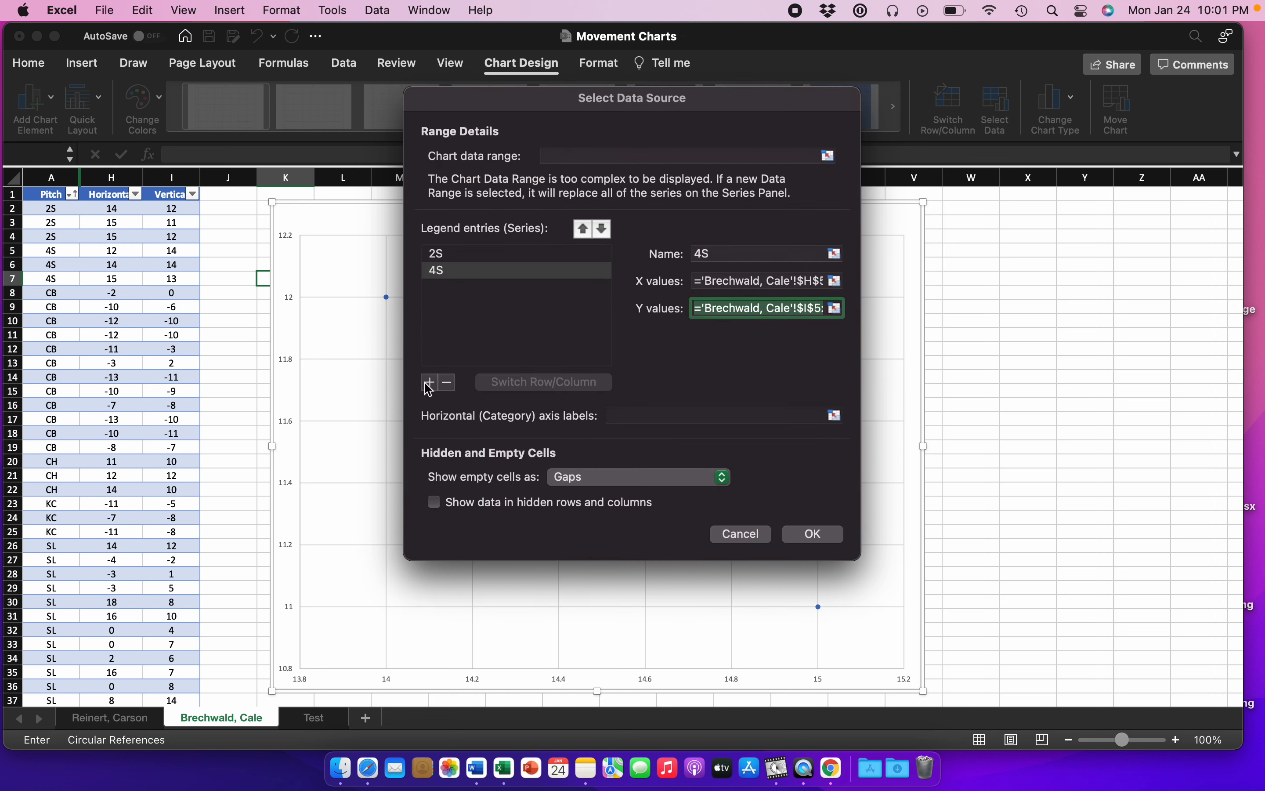
# Step: Add a chart series named CB with X values from H8:H19 and Y values from I8:I19
pyautogui.click(429, 383)
pyautogui.click(705, 256)
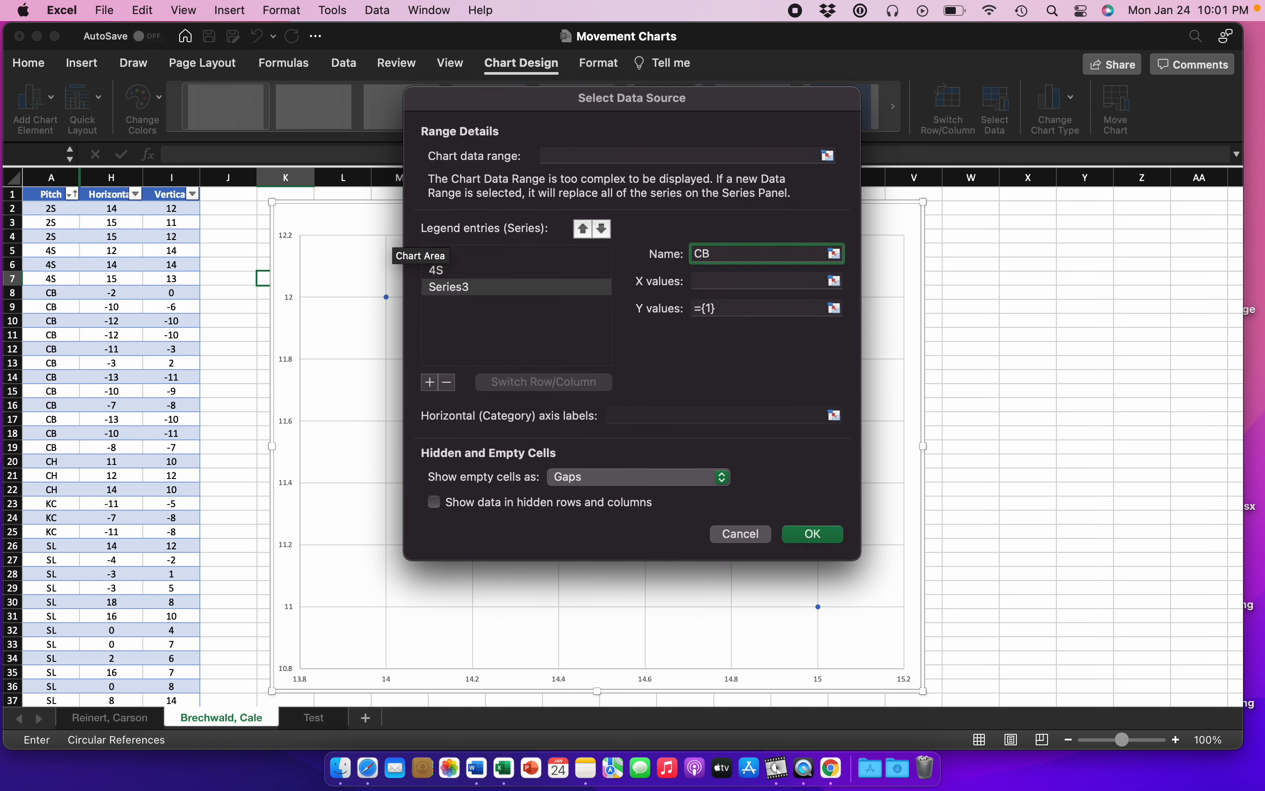
pyautogui.click(834, 254)
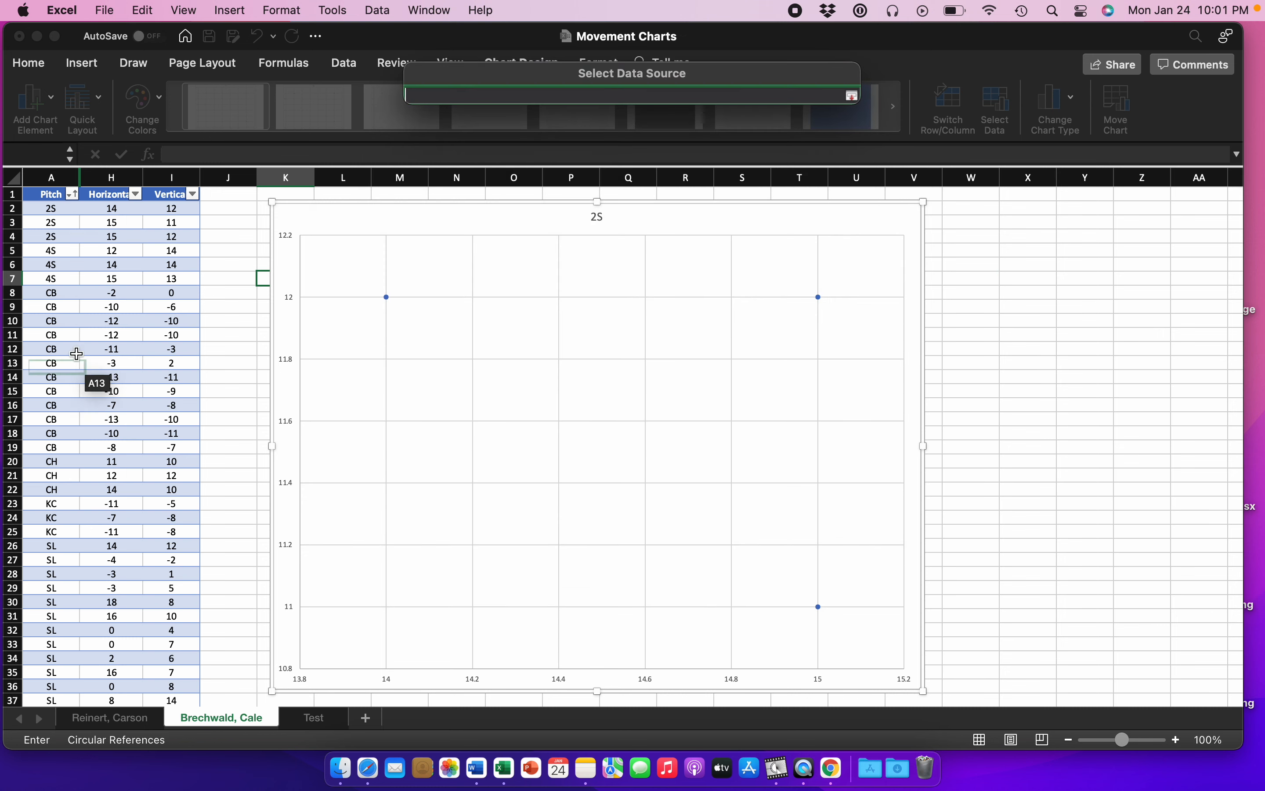
pyautogui.moveTo(111, 292); pyautogui.dragTo(111, 448)
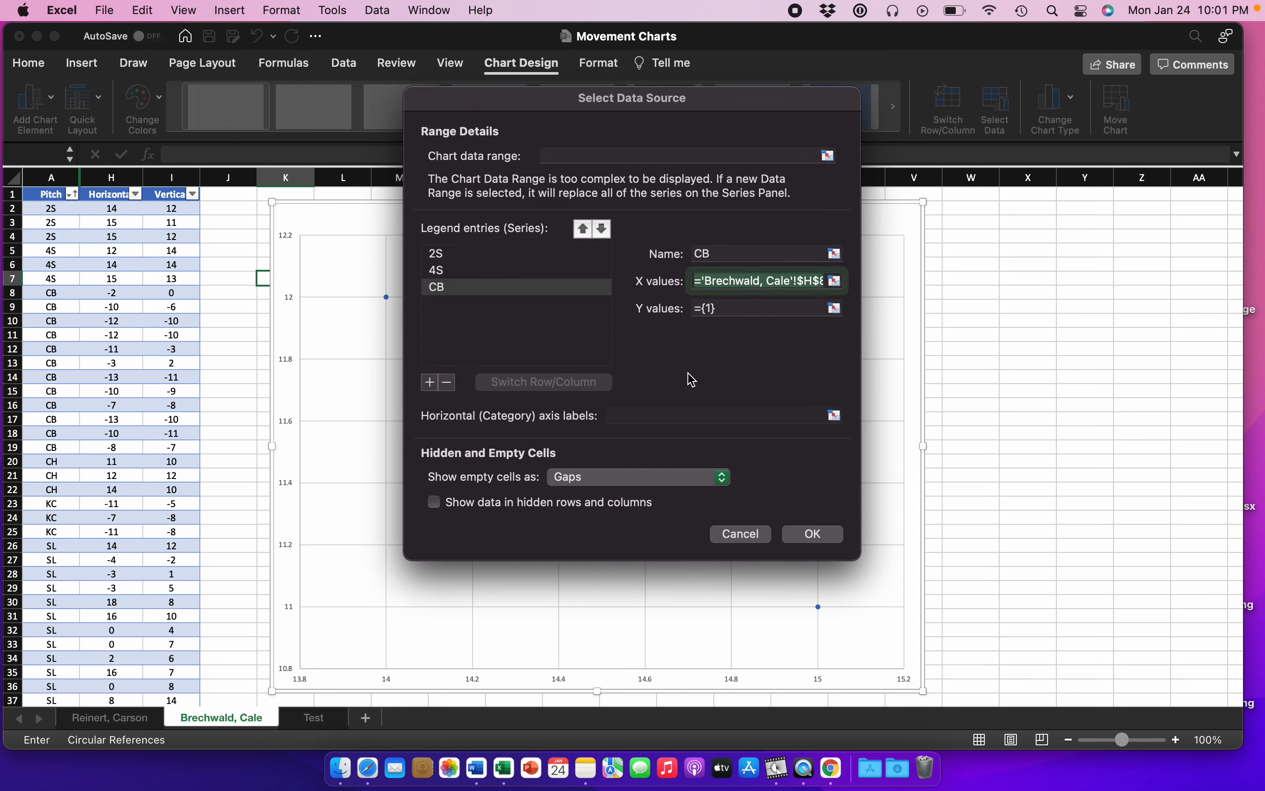
pyautogui.click(835, 307)
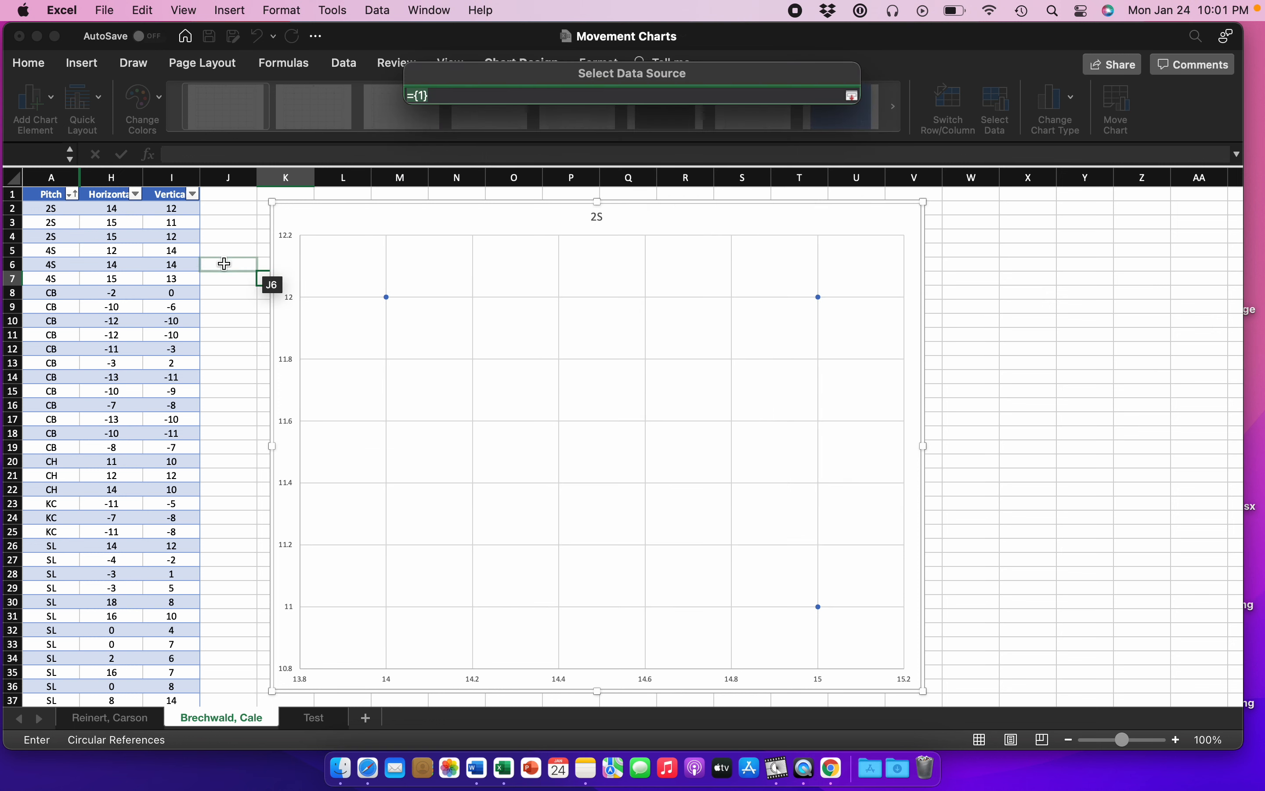
pyautogui.moveTo(171, 296); pyautogui.dragTo(173, 445)
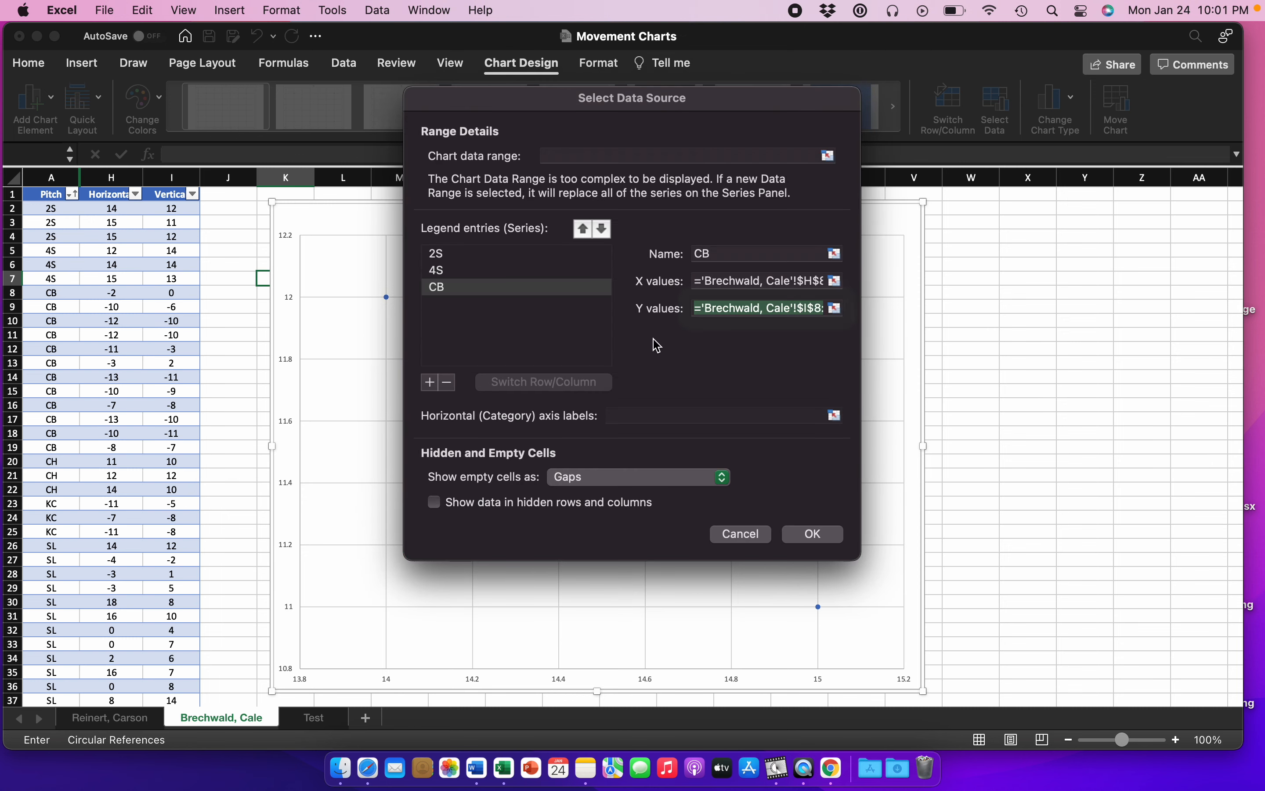
# Step: Add a chart series named CH with X values from H20:H22 and Y values from I20:I22
pyautogui.click(430, 382)
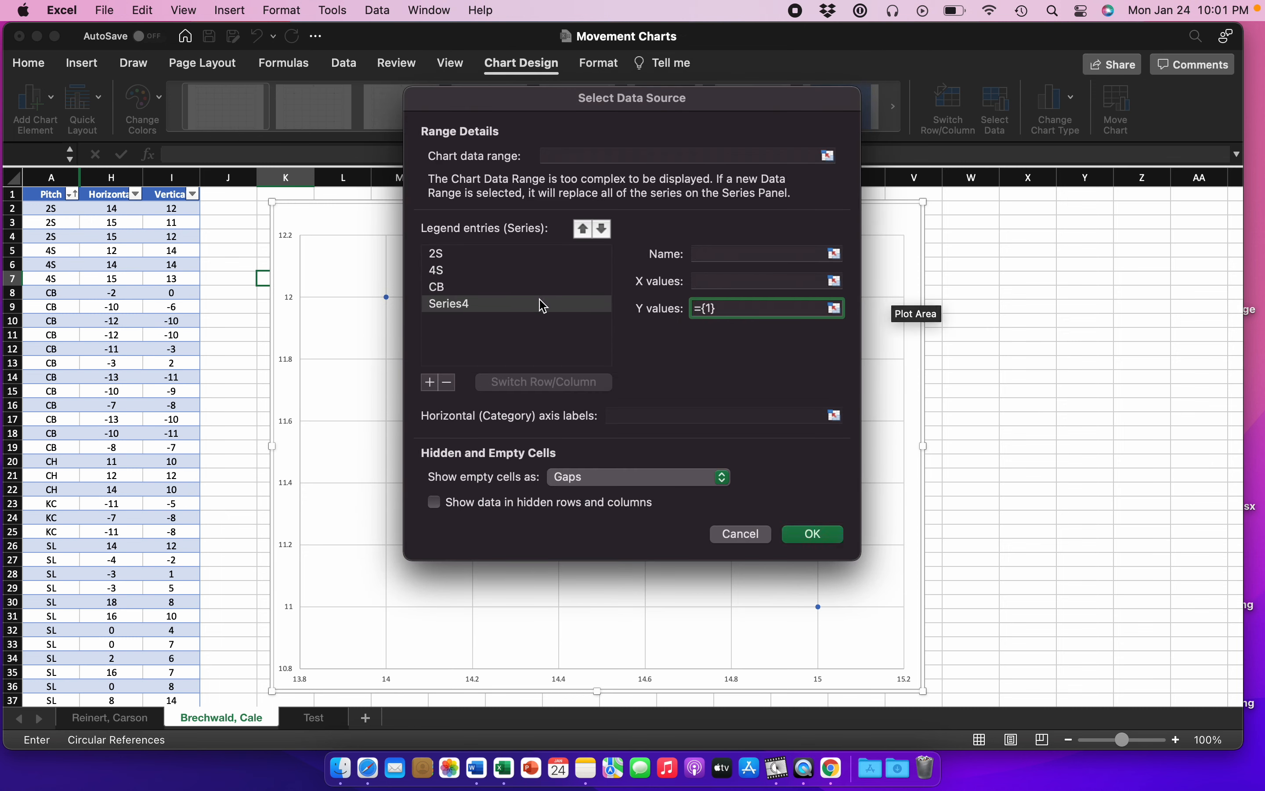
pyautogui.click(696, 255)
pyautogui.write('CH')
pyautogui.click(817, 279)
pyautogui.click(834, 281)
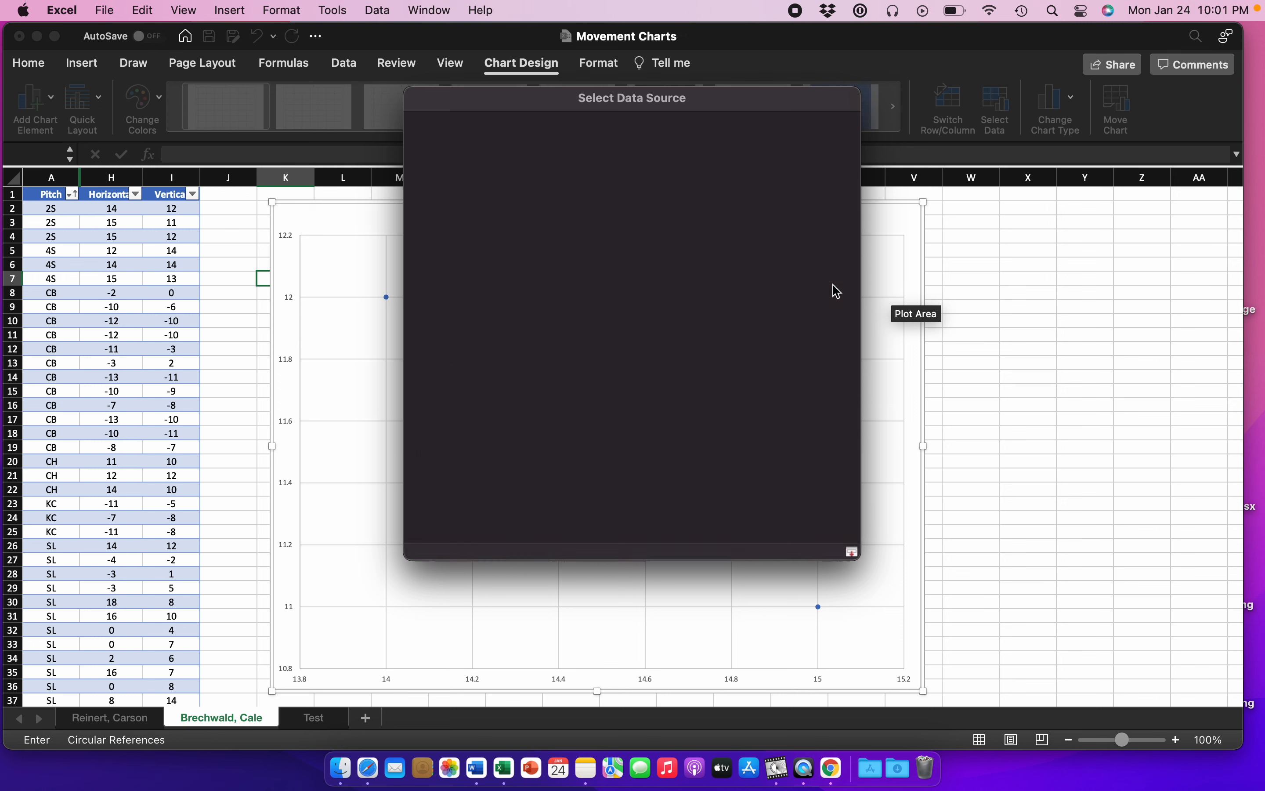
pyautogui.moveTo(112, 461); pyautogui.dragTo(116, 489)
pyautogui.click(853, 95)
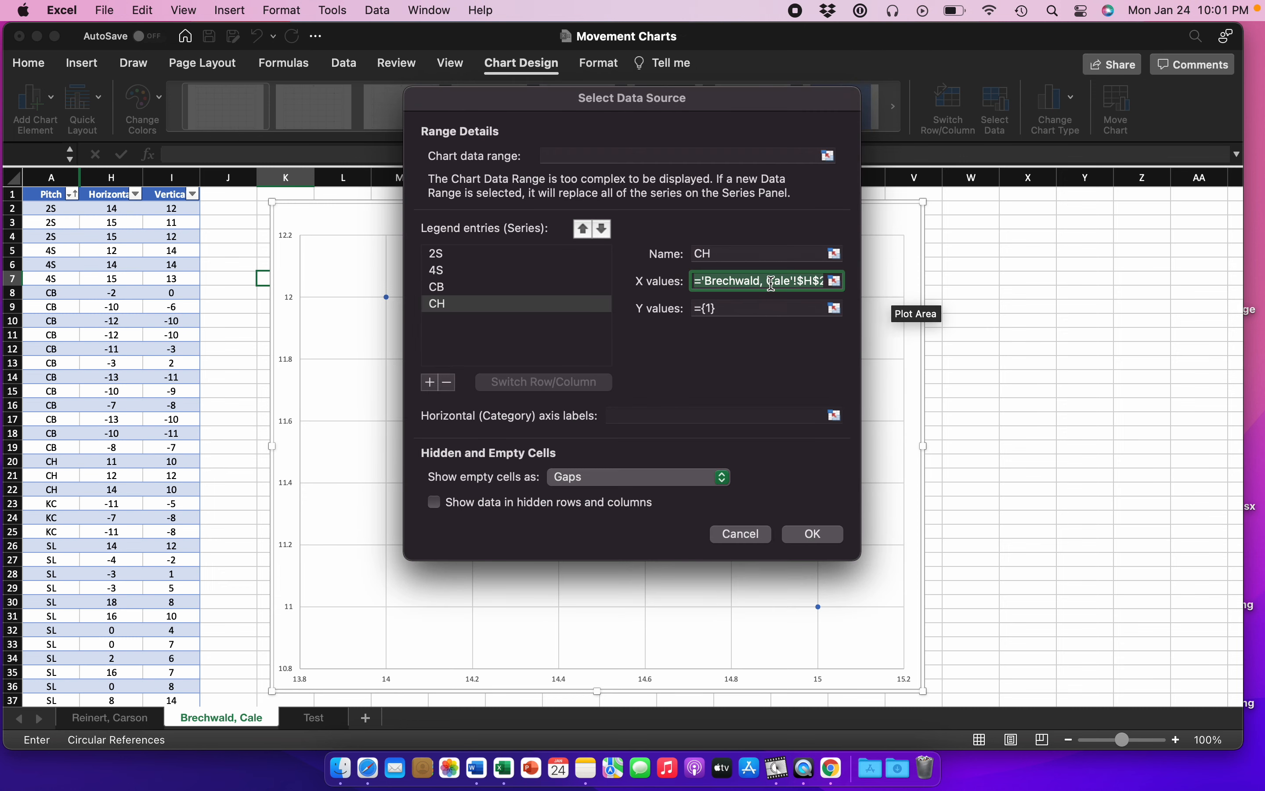
pyautogui.click(835, 308)
pyautogui.click(151, 461)
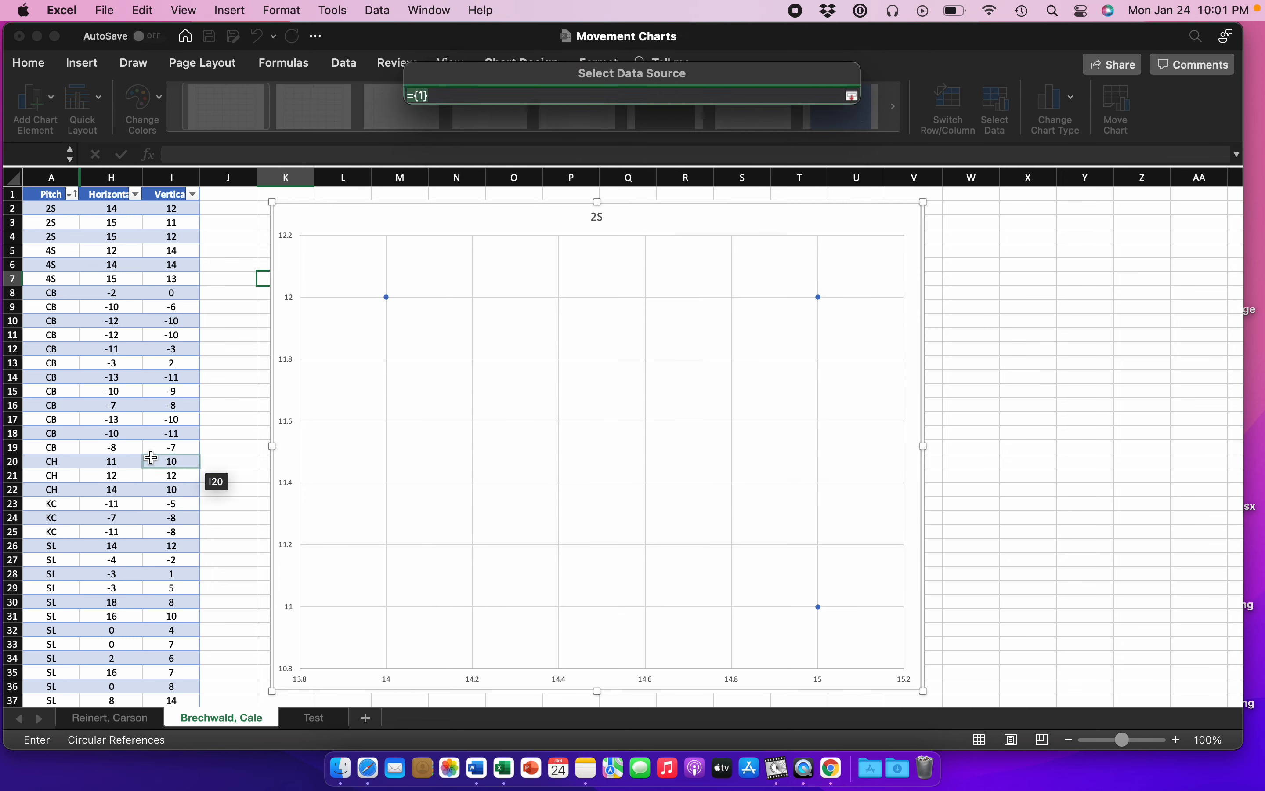
pyautogui.moveTo(151, 461); pyautogui.dragTo(167, 489)
pyautogui.press('Return')
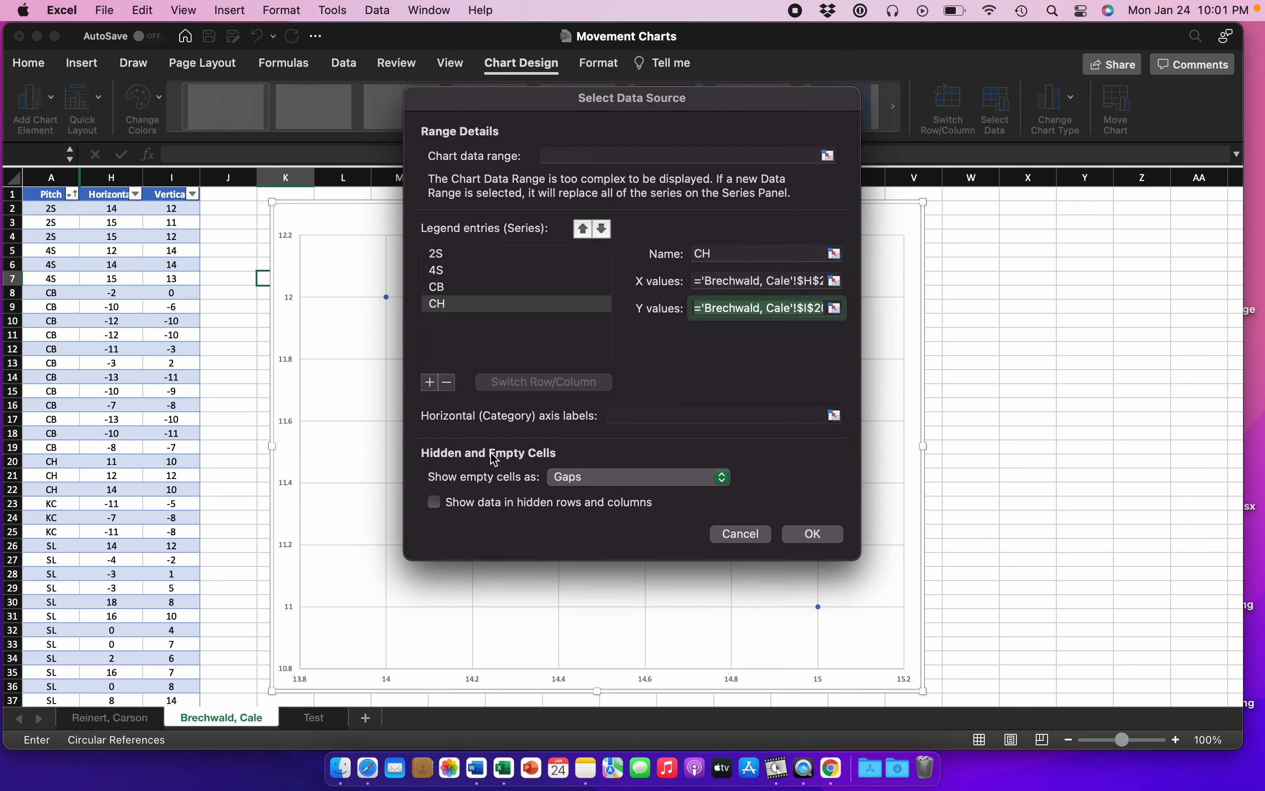
# Step: Add a chart series named KC with X values from H23:H25 and Y values from I23:I25
pyautogui.click(430, 383)
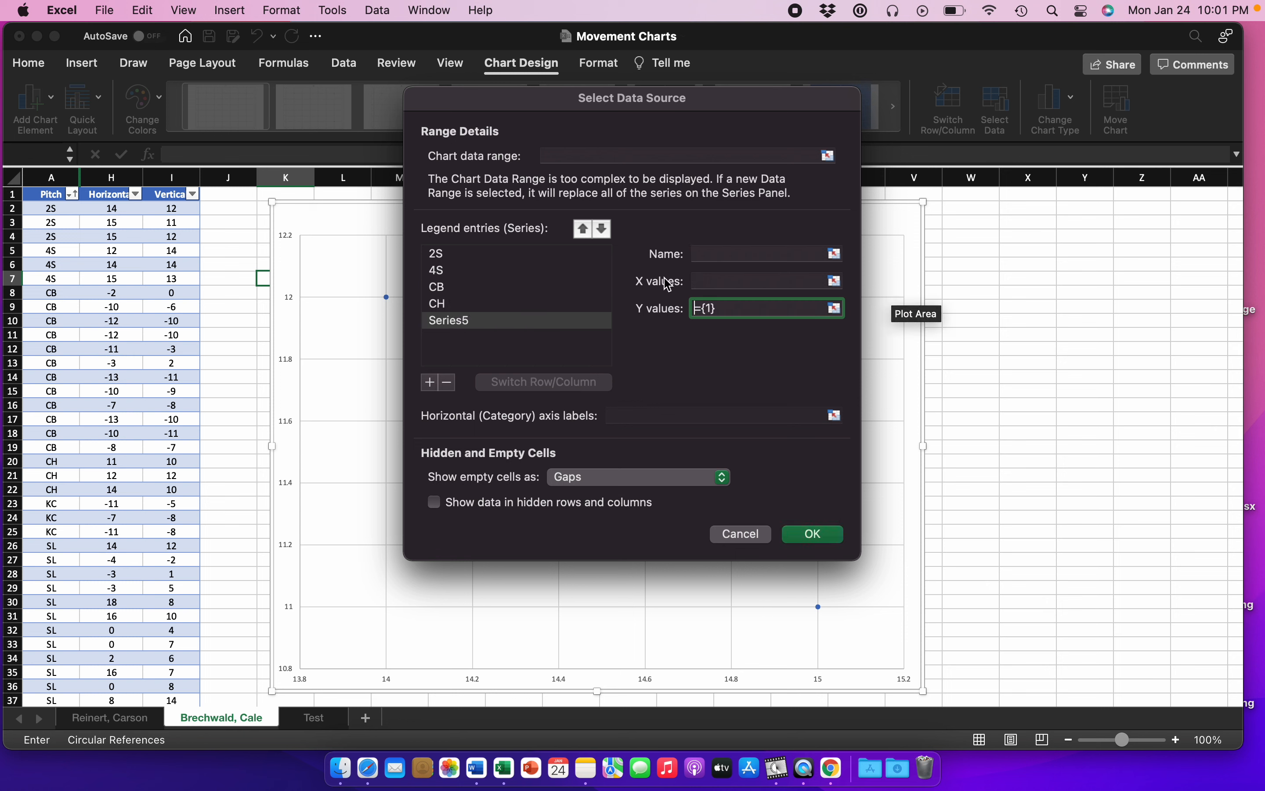
pyautogui.click(704, 253)
pyautogui.write('KC')
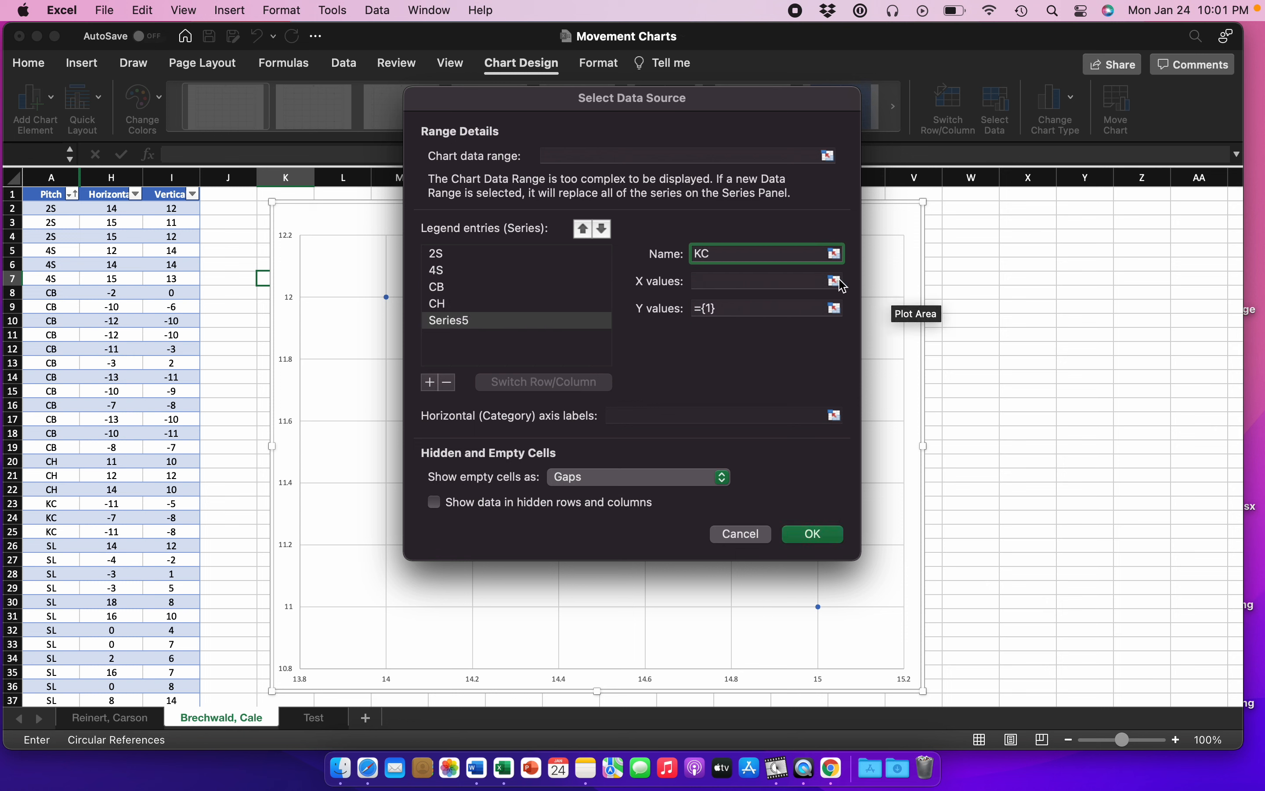
pyautogui.click(836, 282)
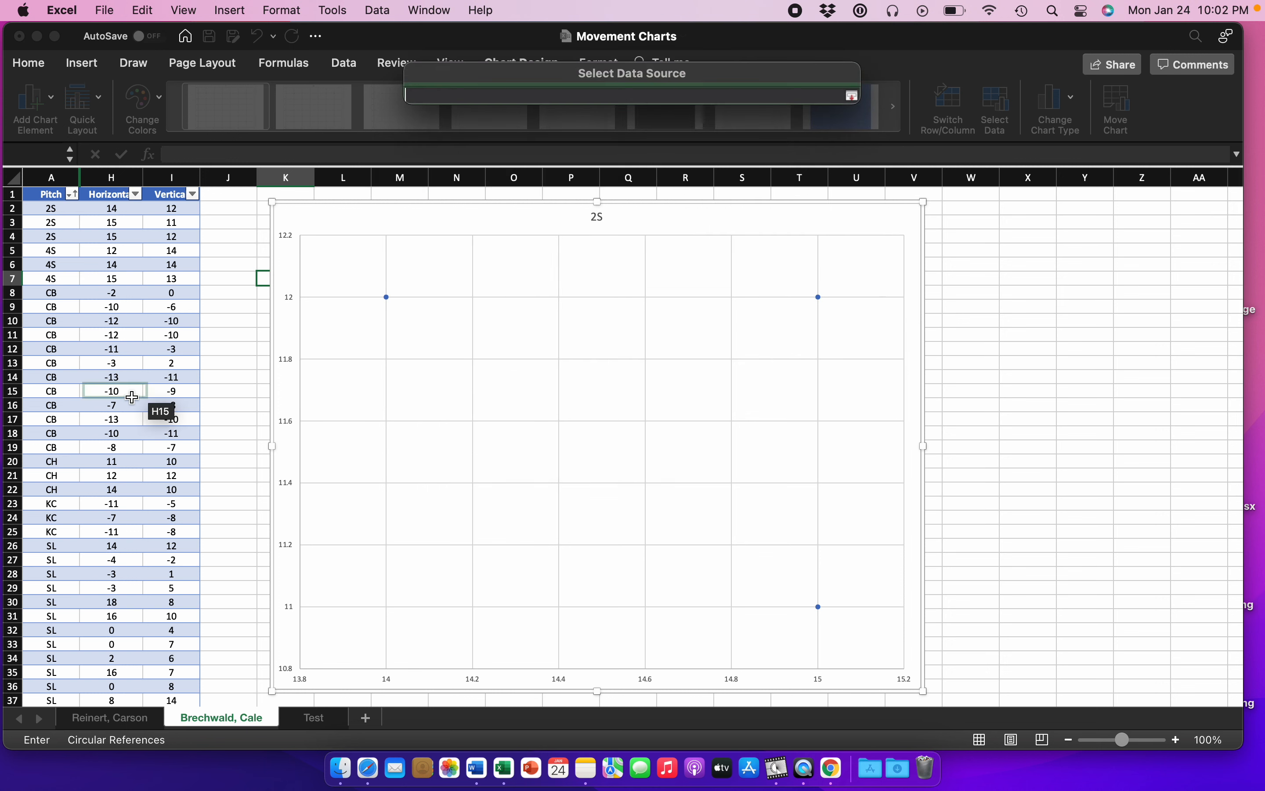
pyautogui.moveTo(112, 503); pyautogui.dragTo(112, 532)
pyautogui.click(852, 96)
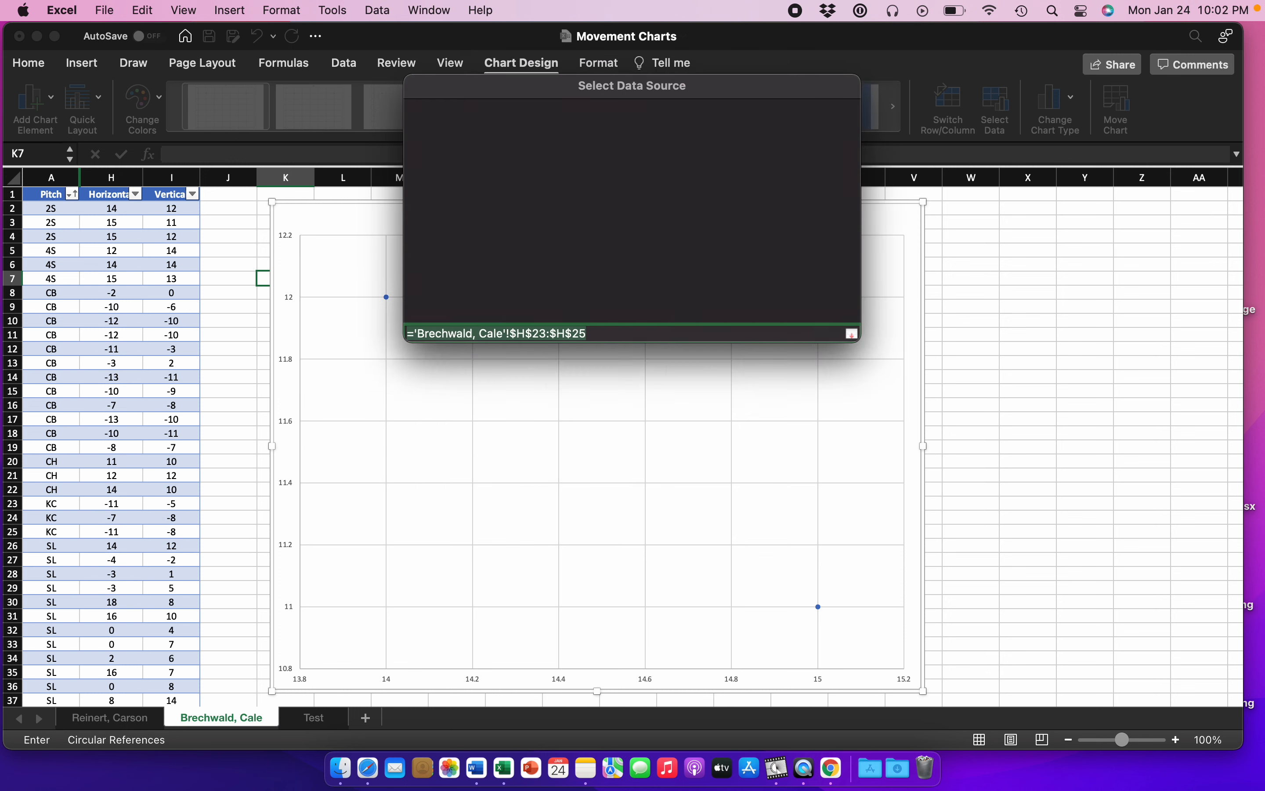
pyautogui.click(835, 308)
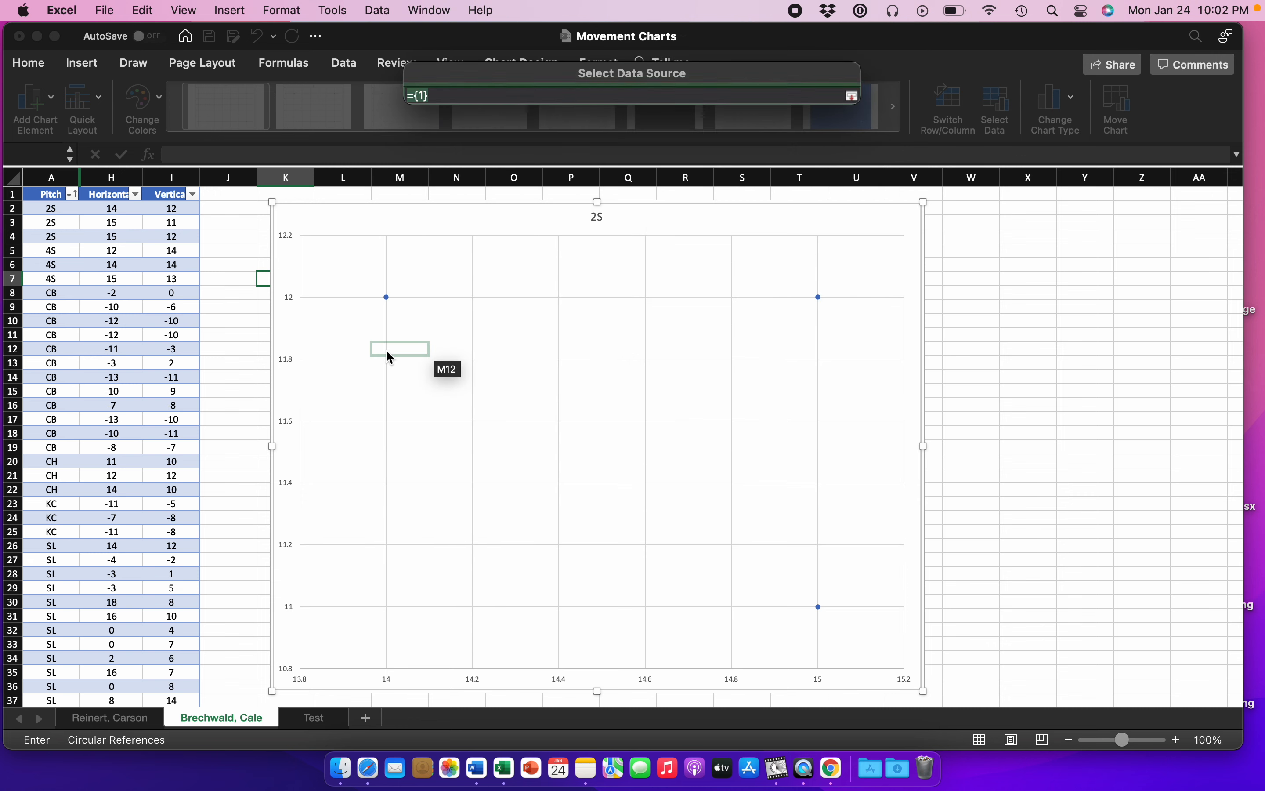
pyautogui.moveTo(187, 505); pyautogui.dragTo(184, 533)
pyautogui.press('Return')
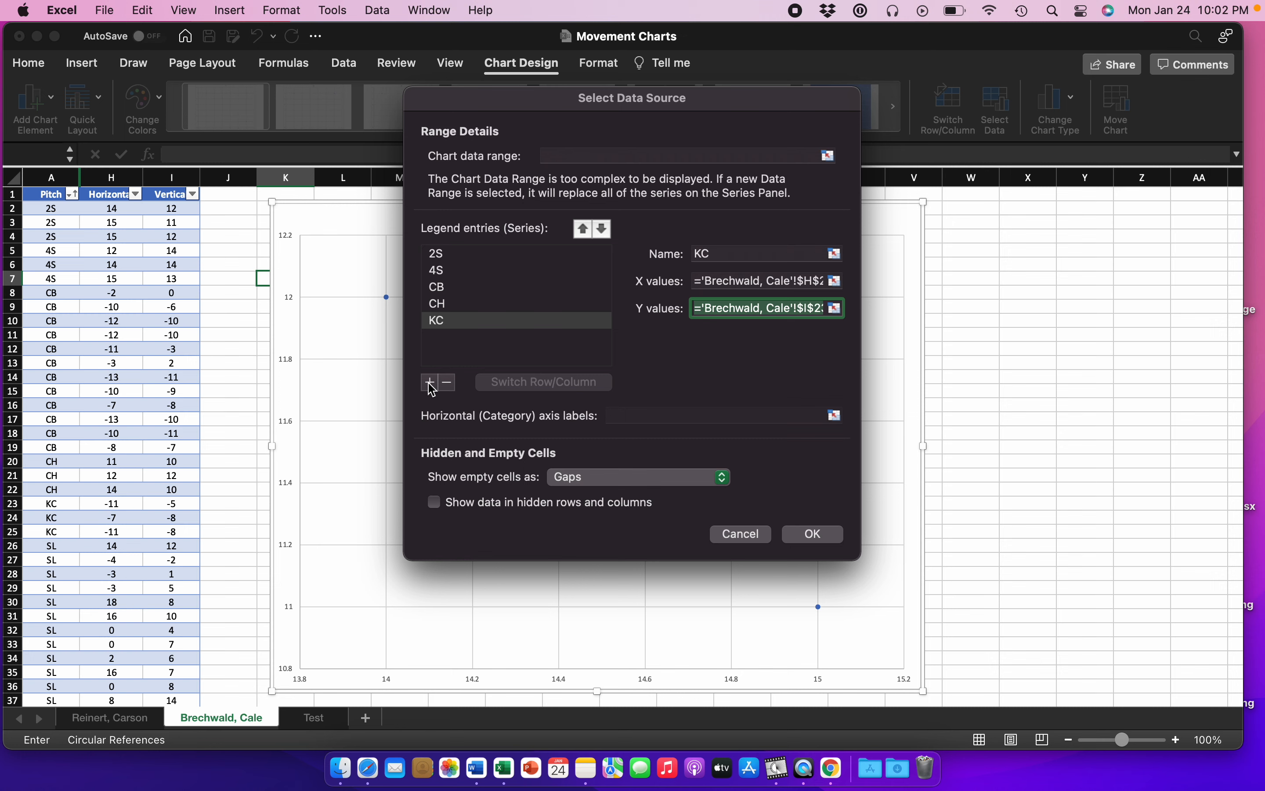
# Step: Add a chart series named SL with X values from H26:H40 and Y values from I26:I40, and apply the data source changes
pyautogui.click(429, 382)
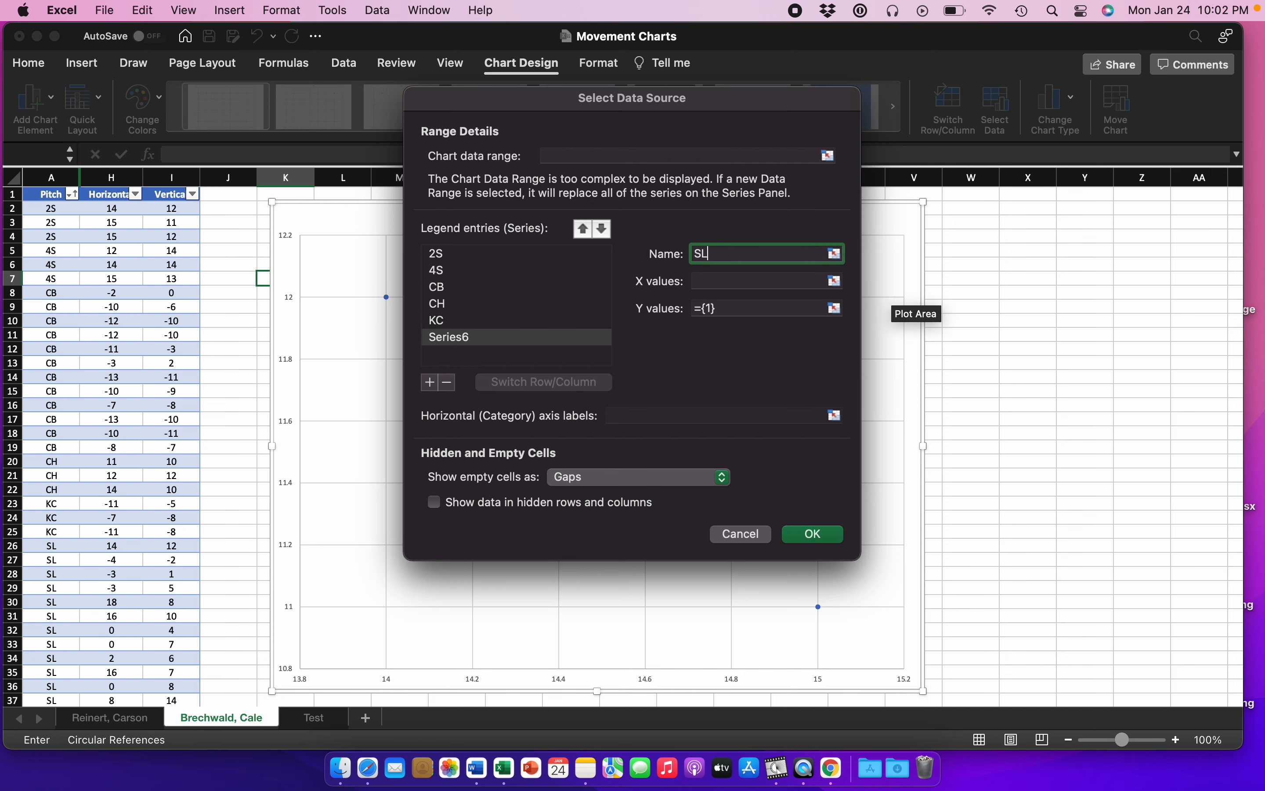
pyautogui.click(835, 280)
pyautogui.scroll(-3, 140, 486)
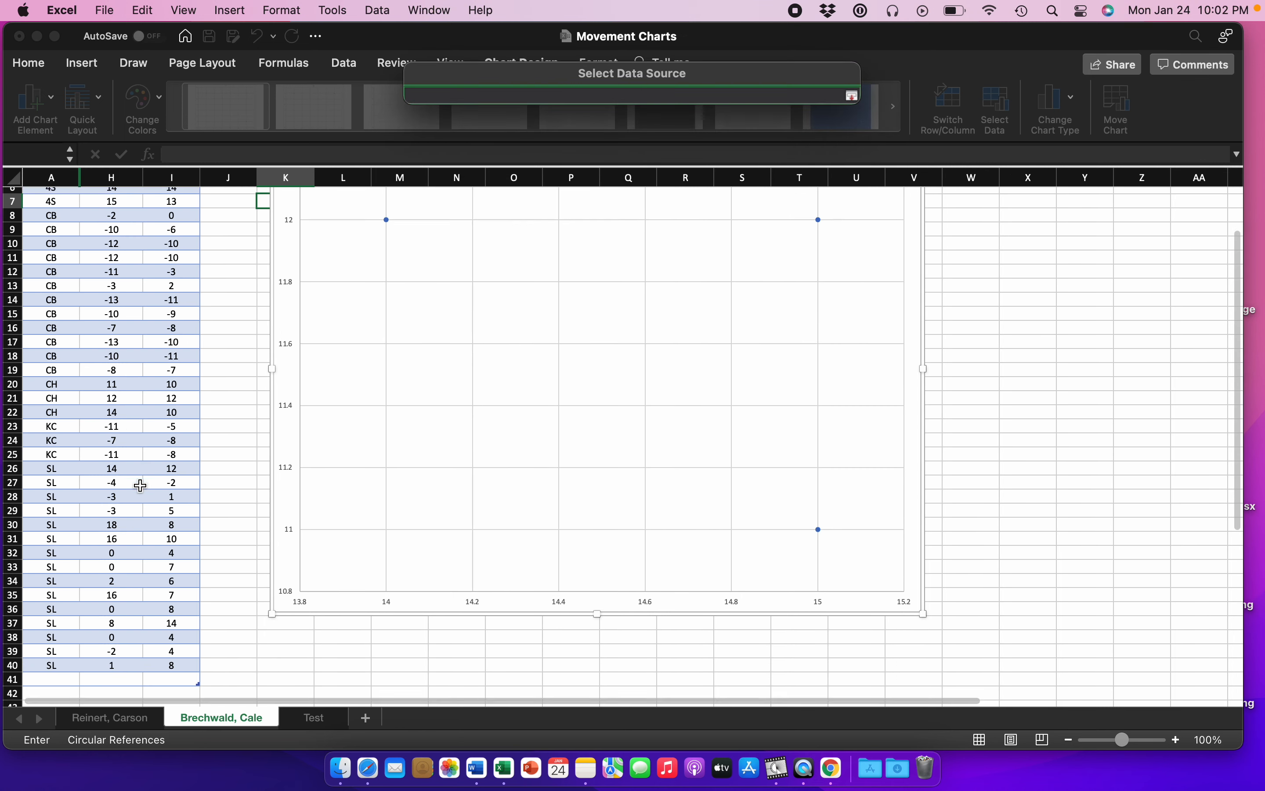
pyautogui.moveTo(112, 445); pyautogui.dragTo(119, 642)
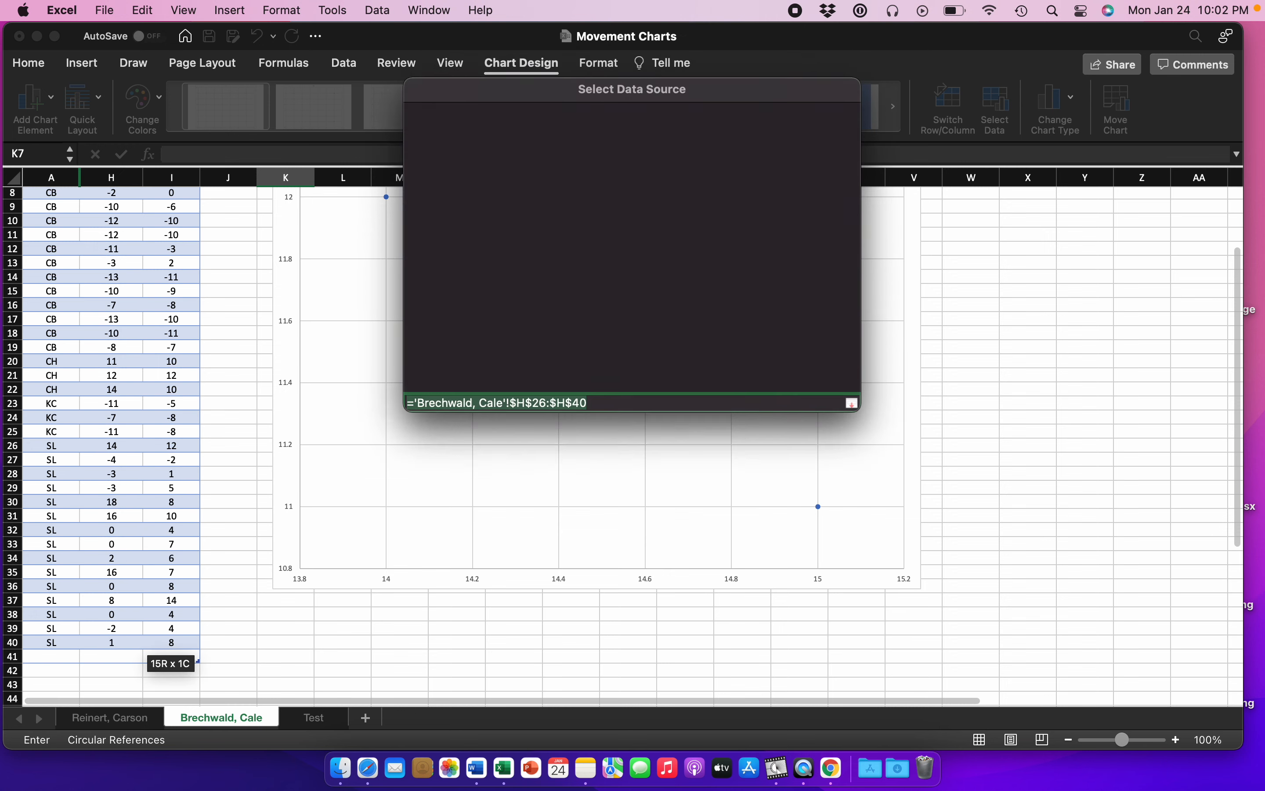
pyautogui.click(841, 310)
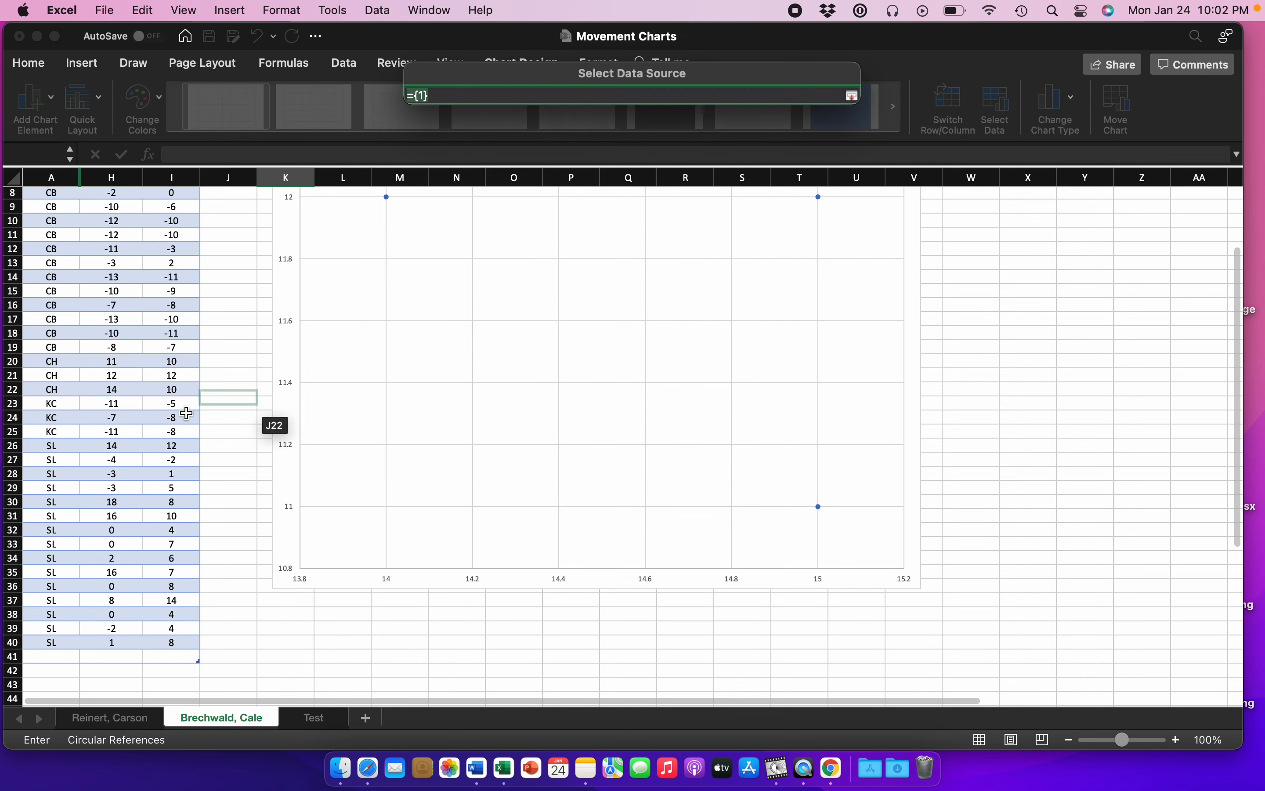
pyautogui.moveTo(170, 450); pyautogui.dragTo(182, 645)
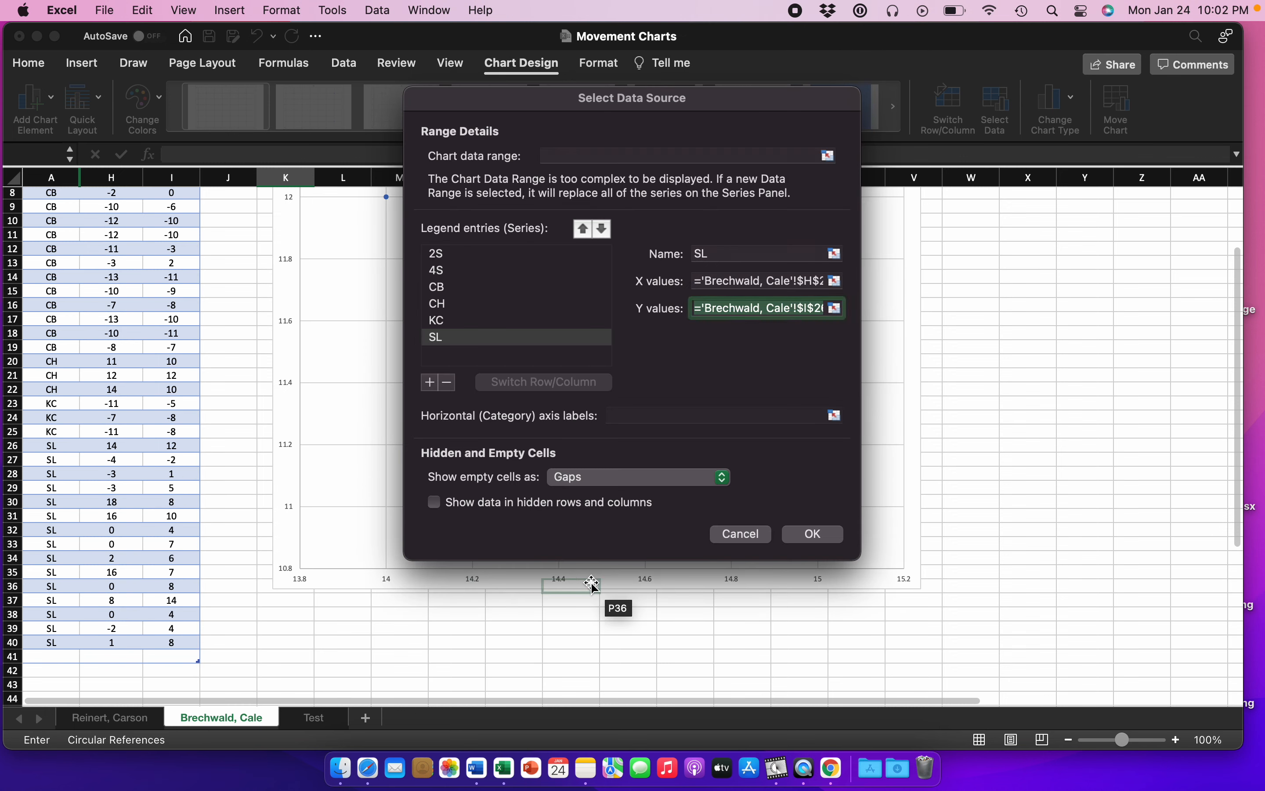
pyautogui.click(812, 534)
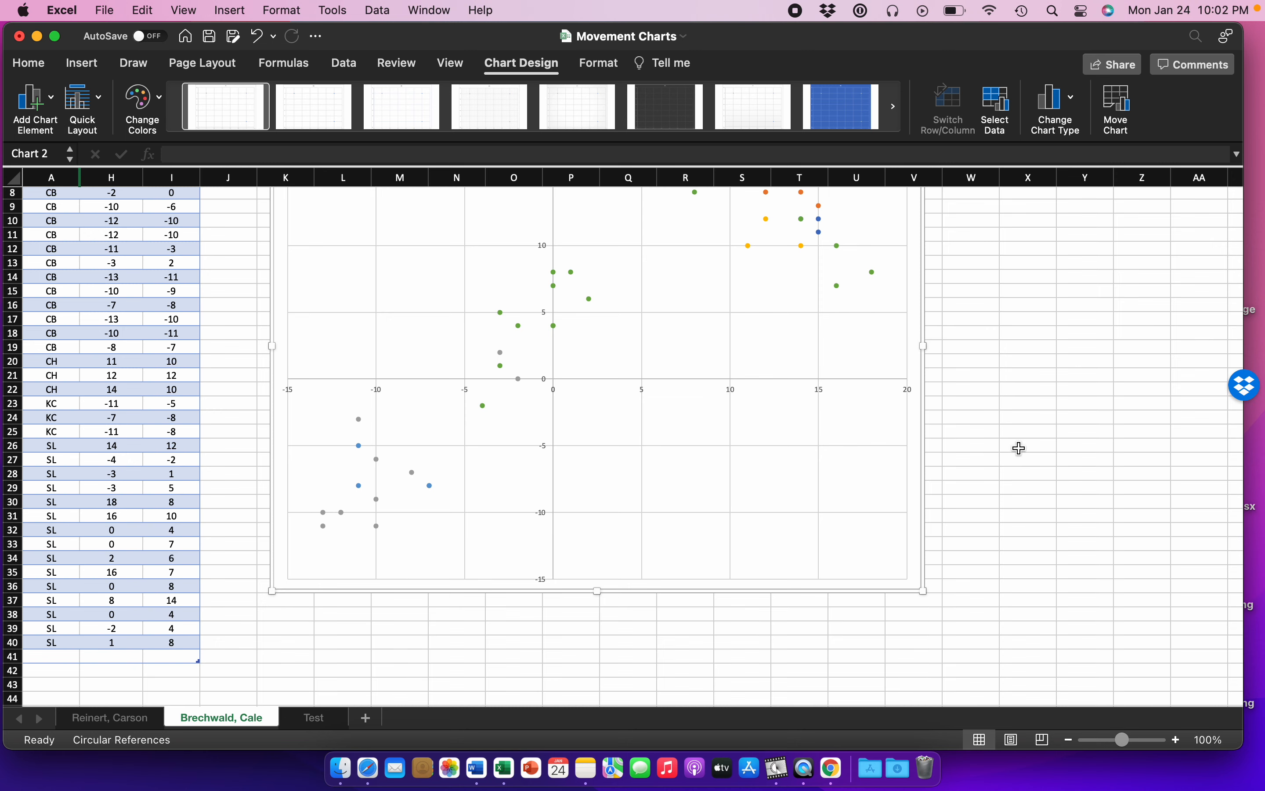
# Step: Add a primary horizontal axis title to the scatter chart
pyautogui.scroll(3, 1019, 448)
pyautogui.scroll(-1, 1020, 448)
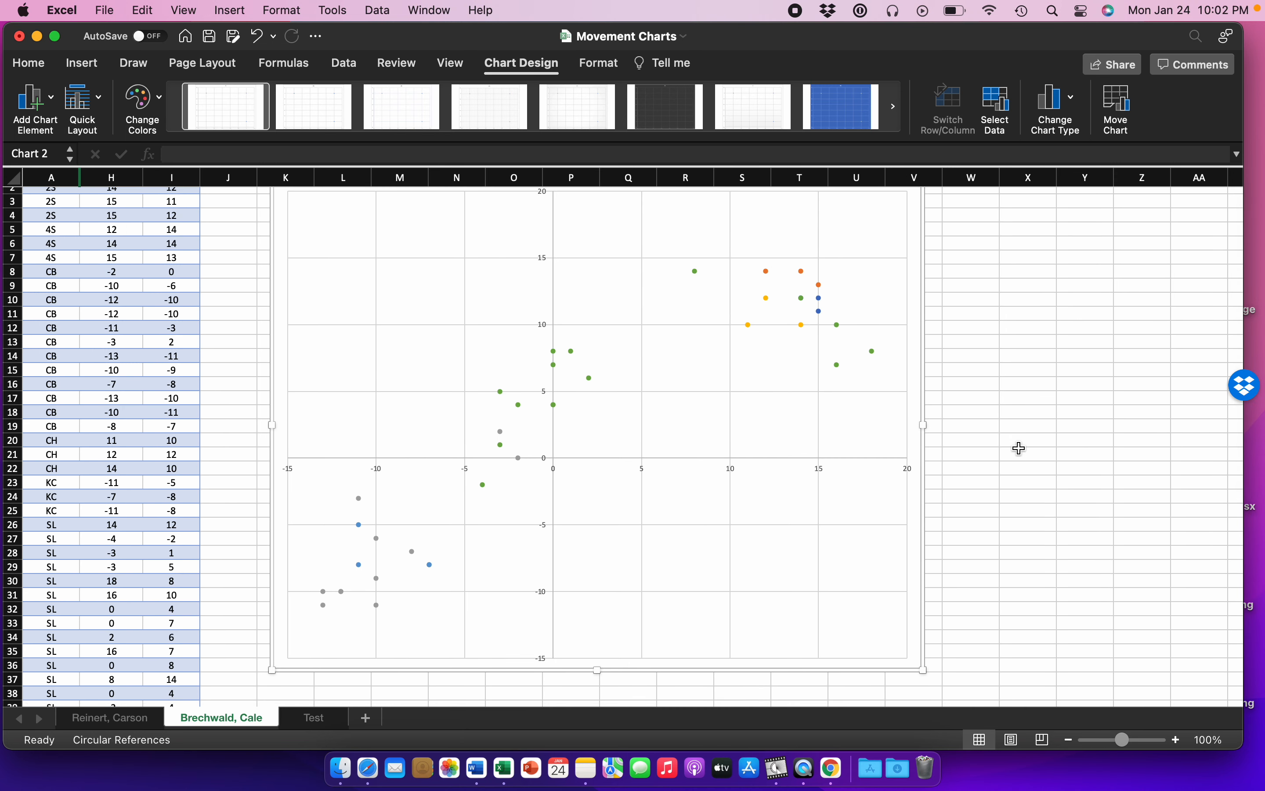
pyautogui.scroll(1, 691, 460)
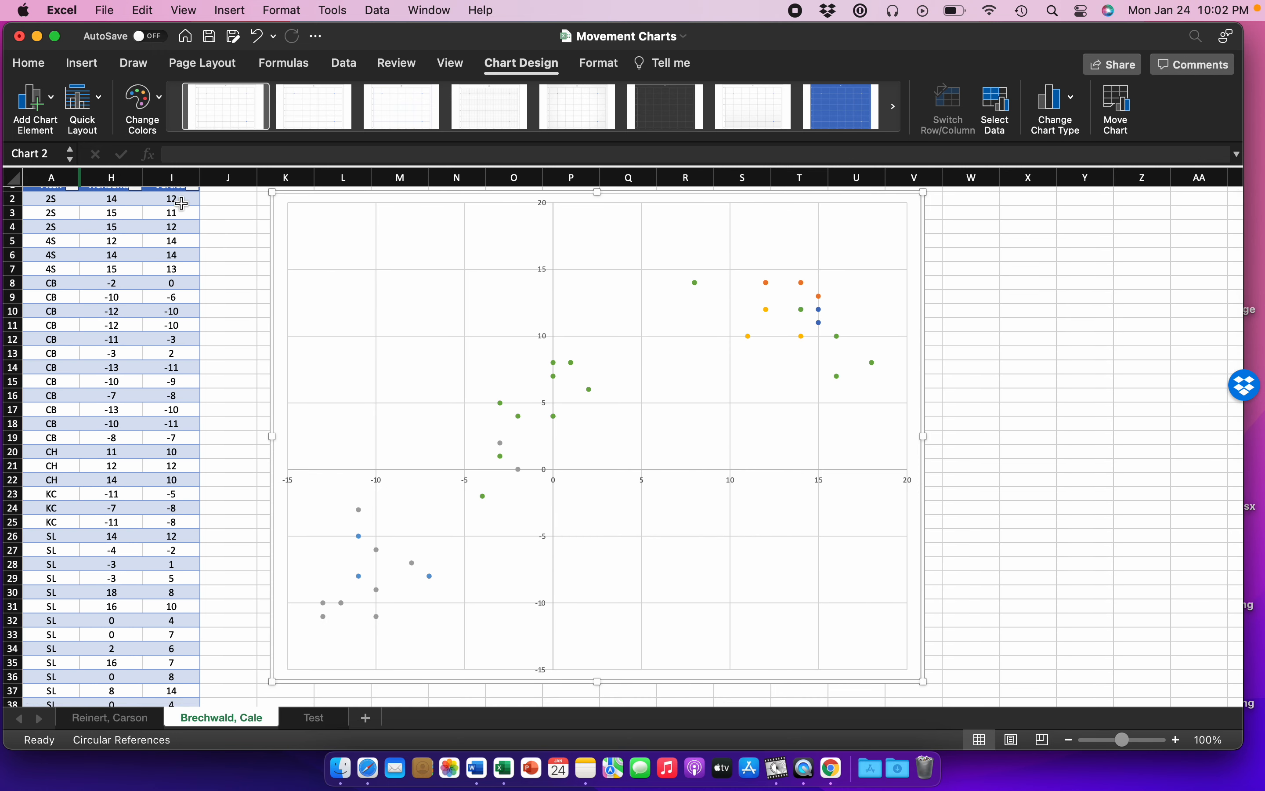
pyautogui.click(47, 110)
pyautogui.moveTo(71, 129)
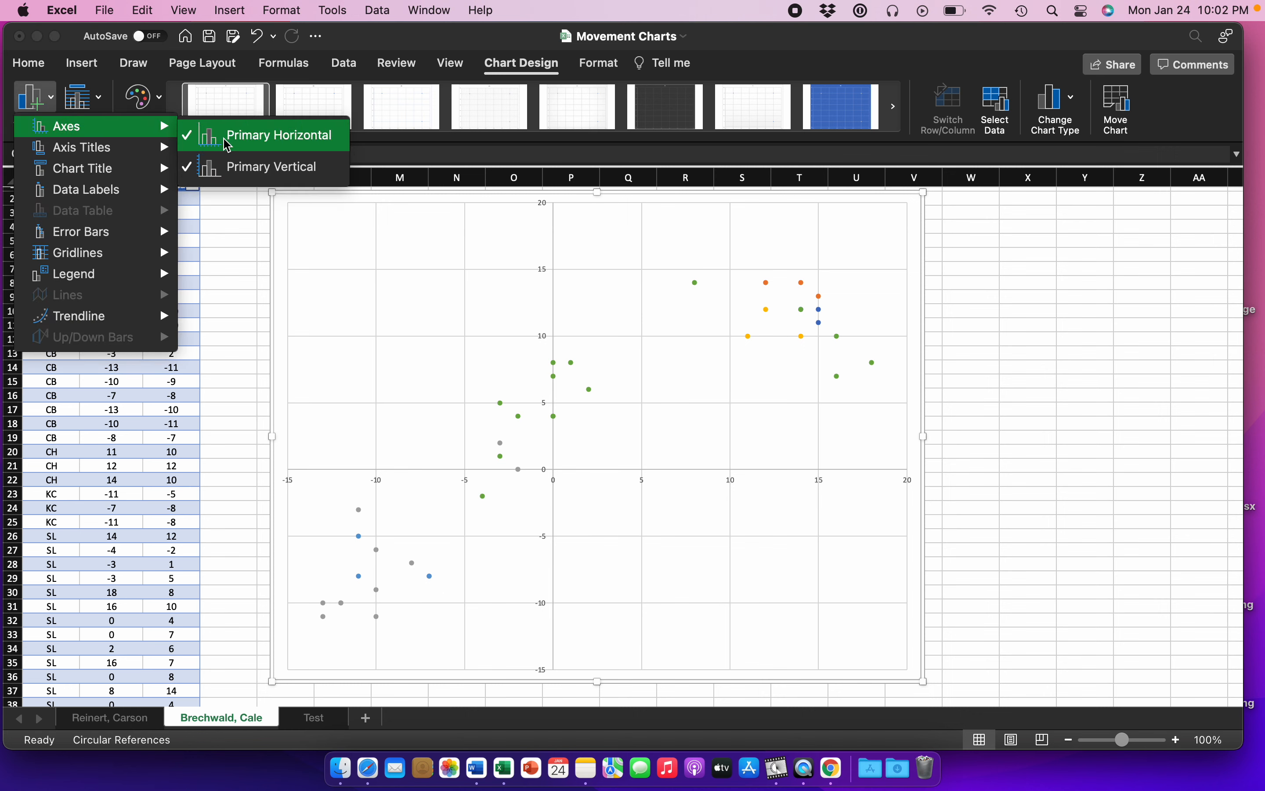
pyautogui.moveTo(157, 148)
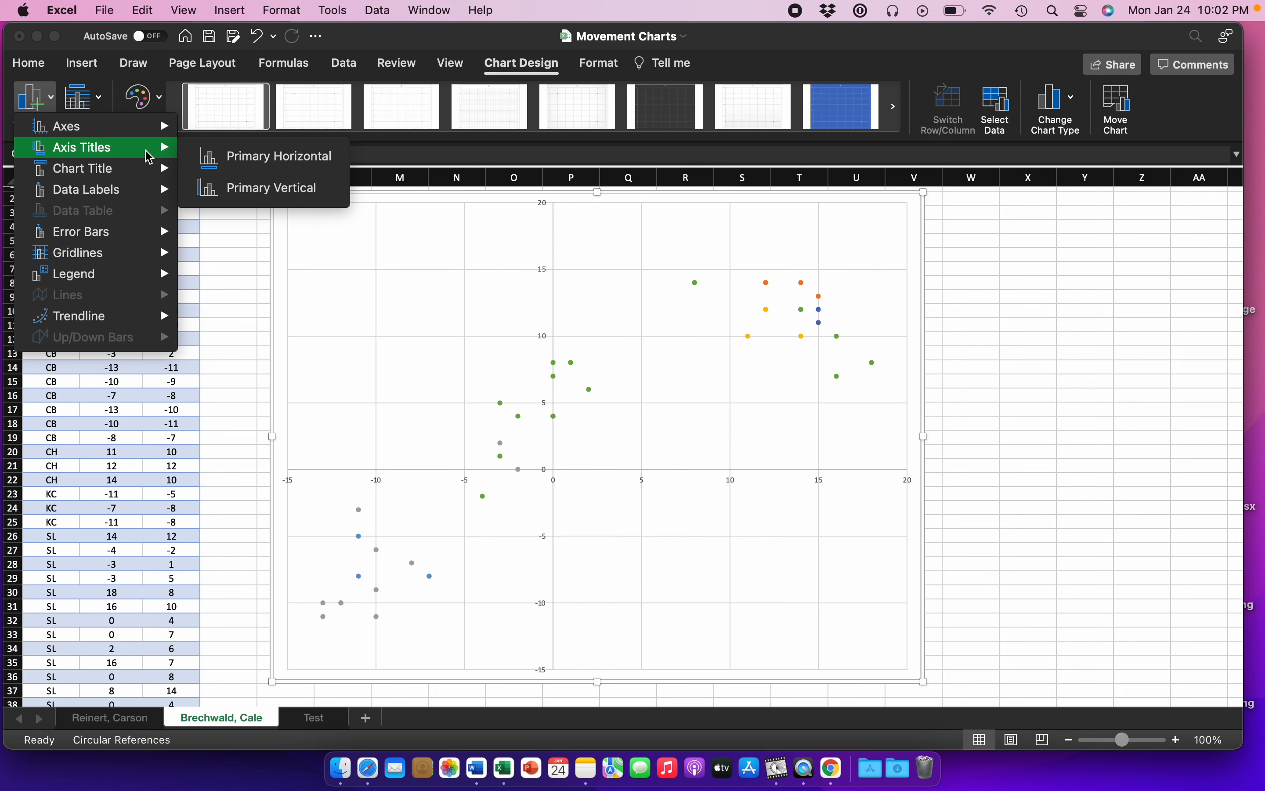
pyautogui.click(209, 162)
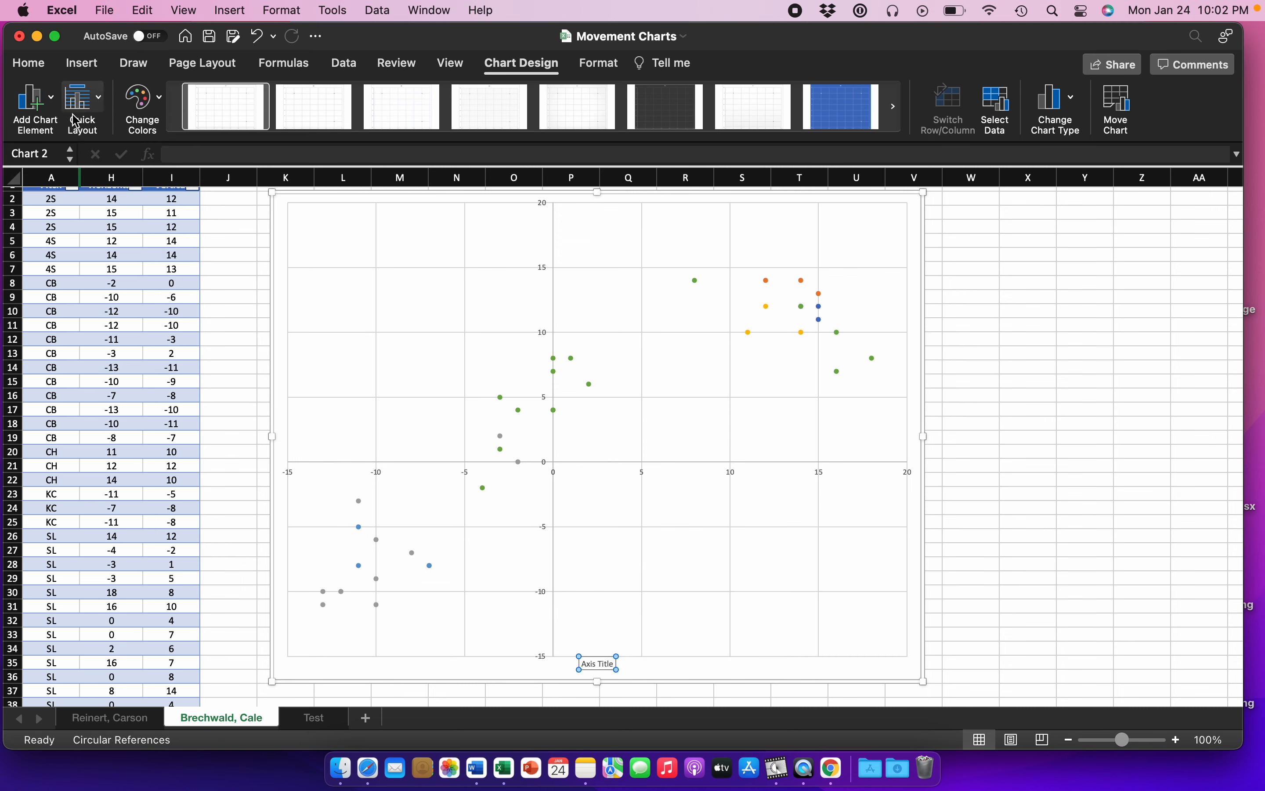
# Step: Add a primary vertical axis title to the scatter chart and set its text to "Vertical Movement"
pyautogui.click(34, 99)
pyautogui.moveTo(134, 151)
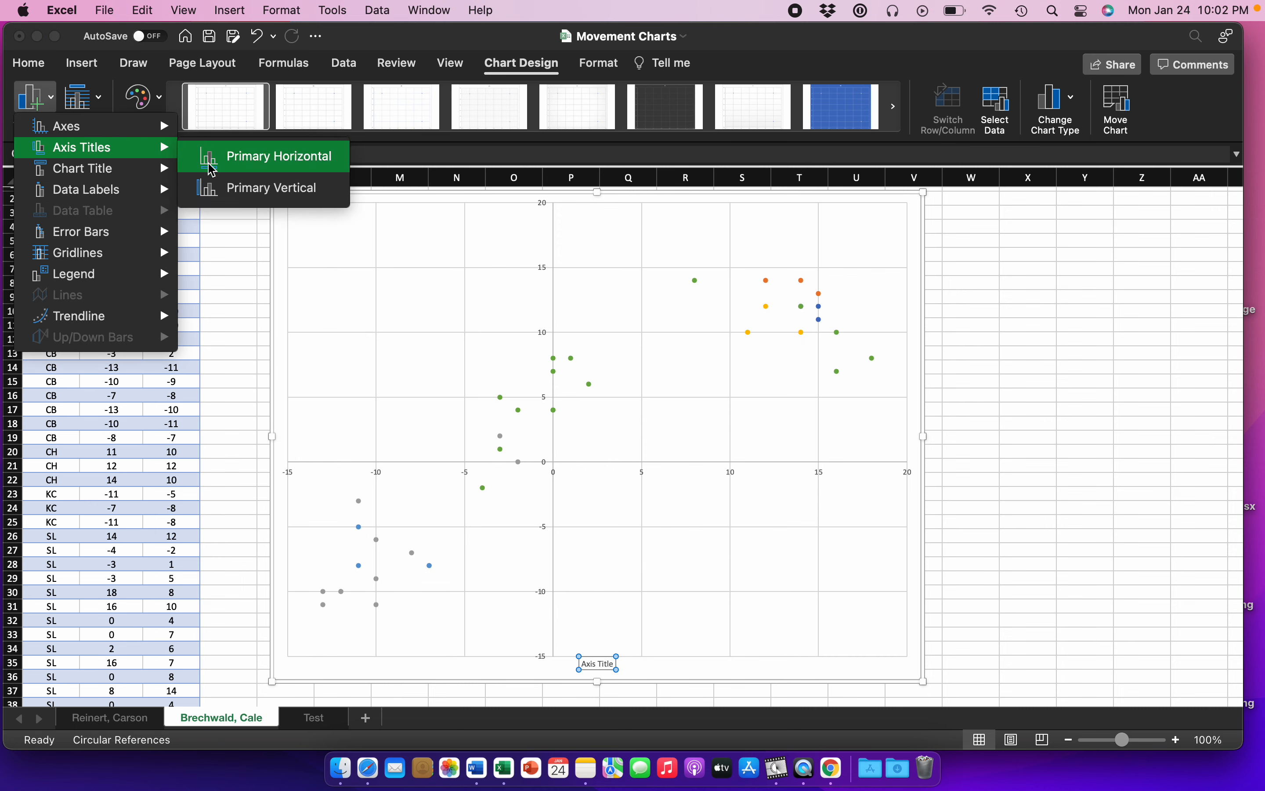
pyautogui.click(212, 185)
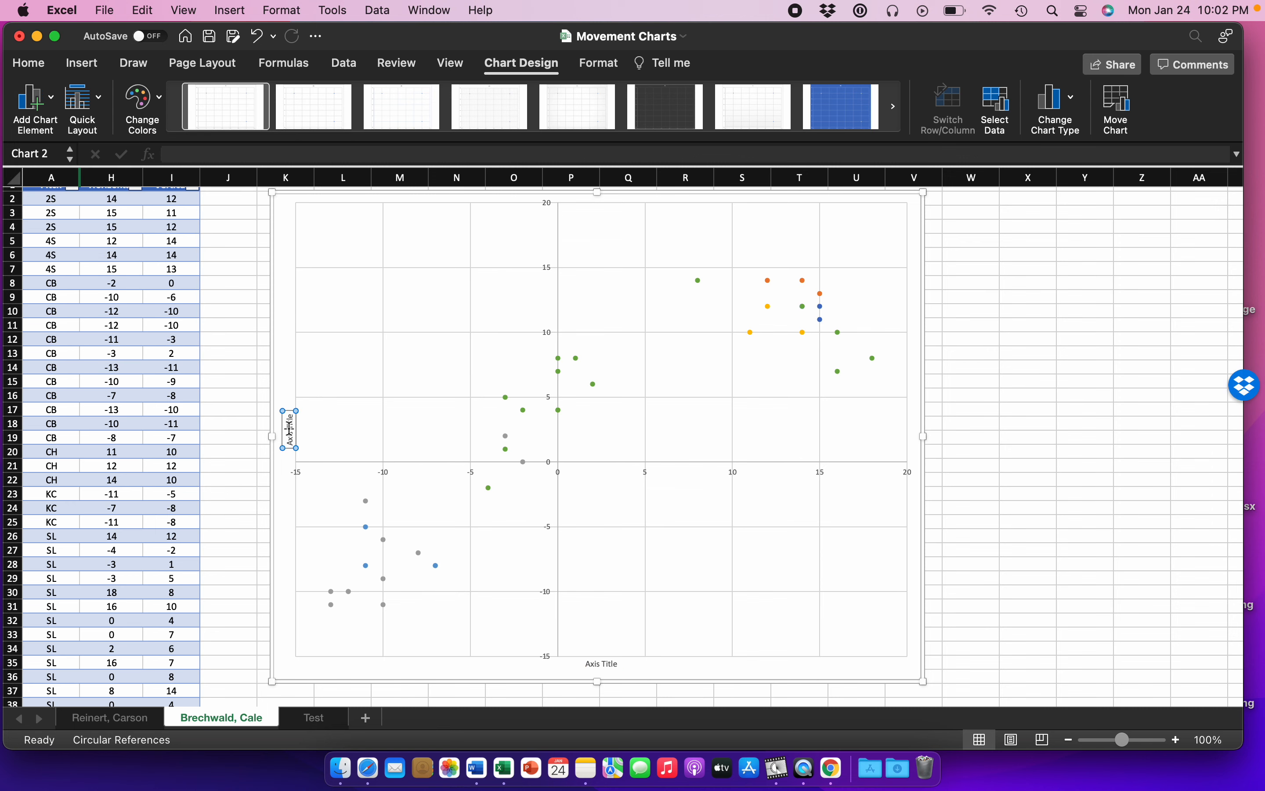
pyautogui.press('BackSpace')
pyautogui.press('BackSpace')
pyautogui.press('BackSpace')
pyautogui.press('BackSpace')
pyautogui.press('BackSpace')
pyautogui.press('BackSpace')
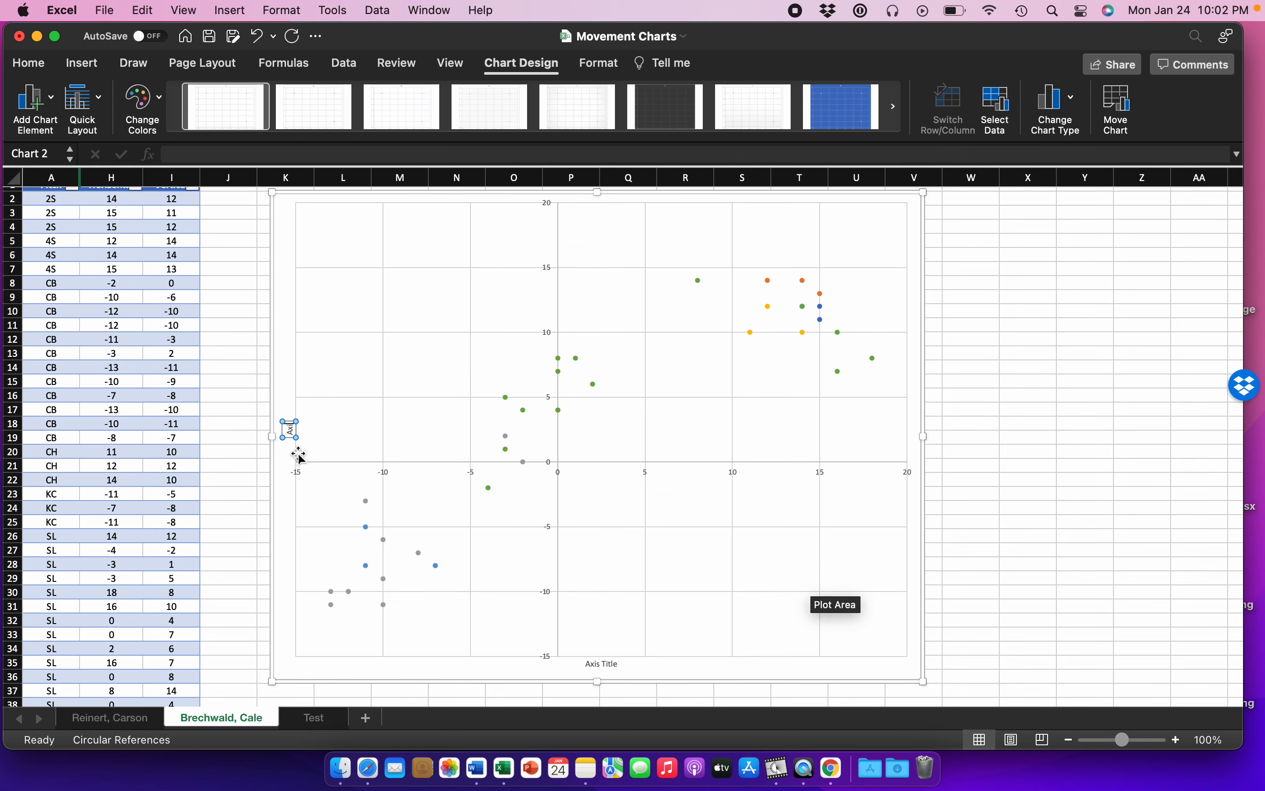
pyautogui.write('Vertical Movement')
# Step: Replace the horizontal axis title's placeholder text with "Horizontal Movement"
pyautogui.click(606, 664)
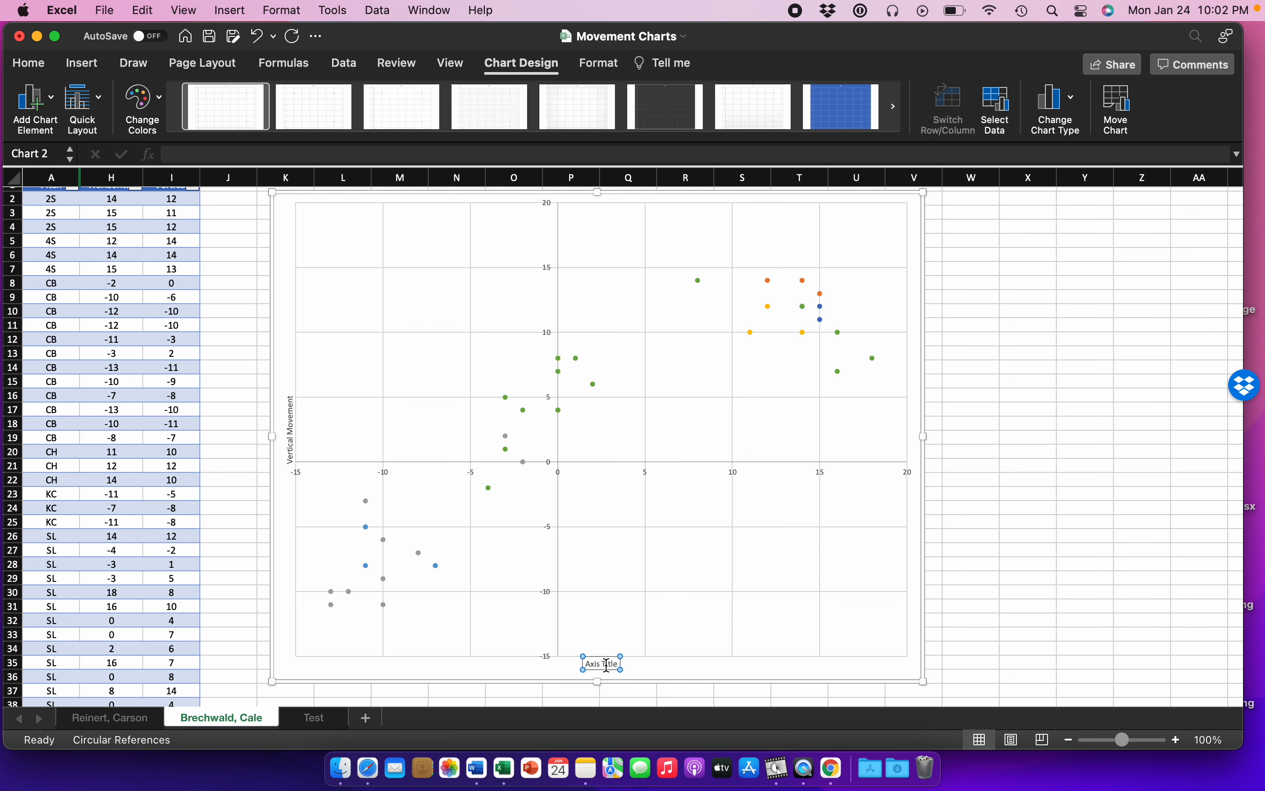
pyautogui.tripleClick(606, 664)
pyautogui.write('Horizontal')
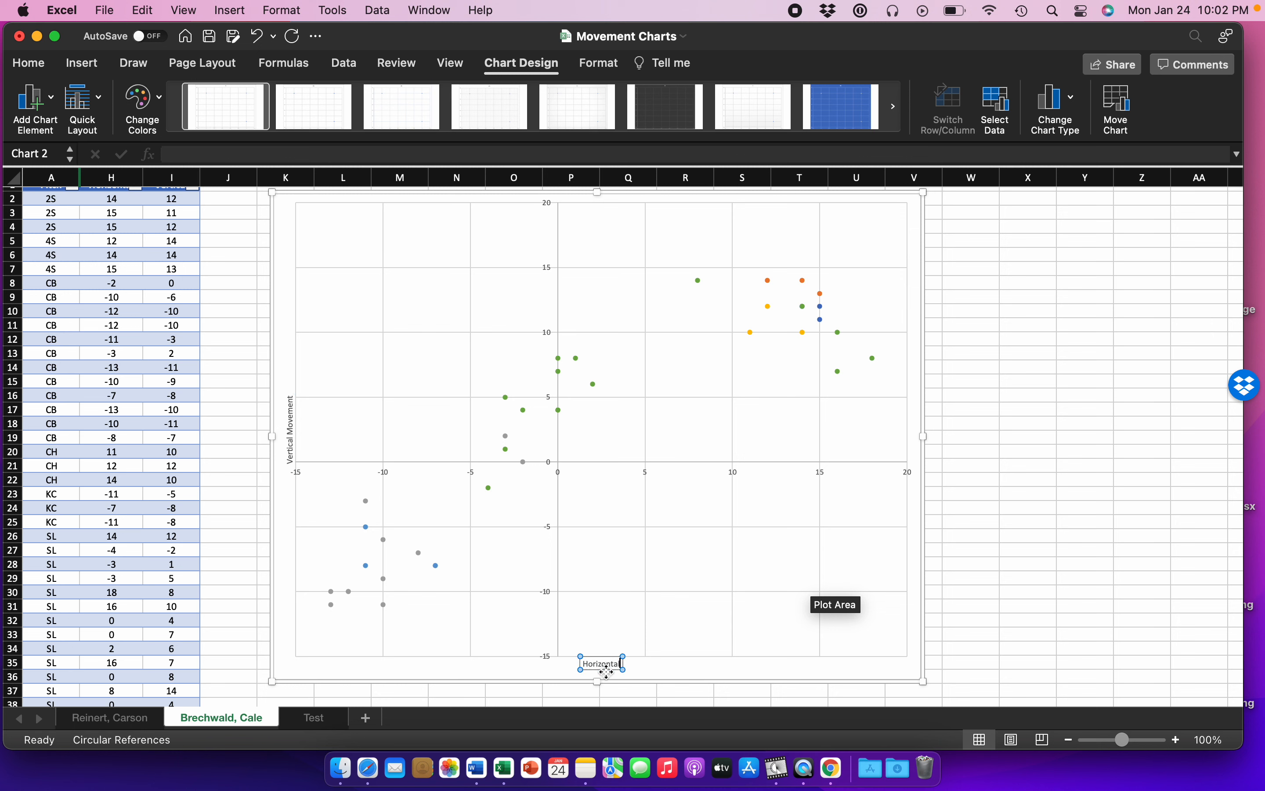
pyautogui.write(' Movement')
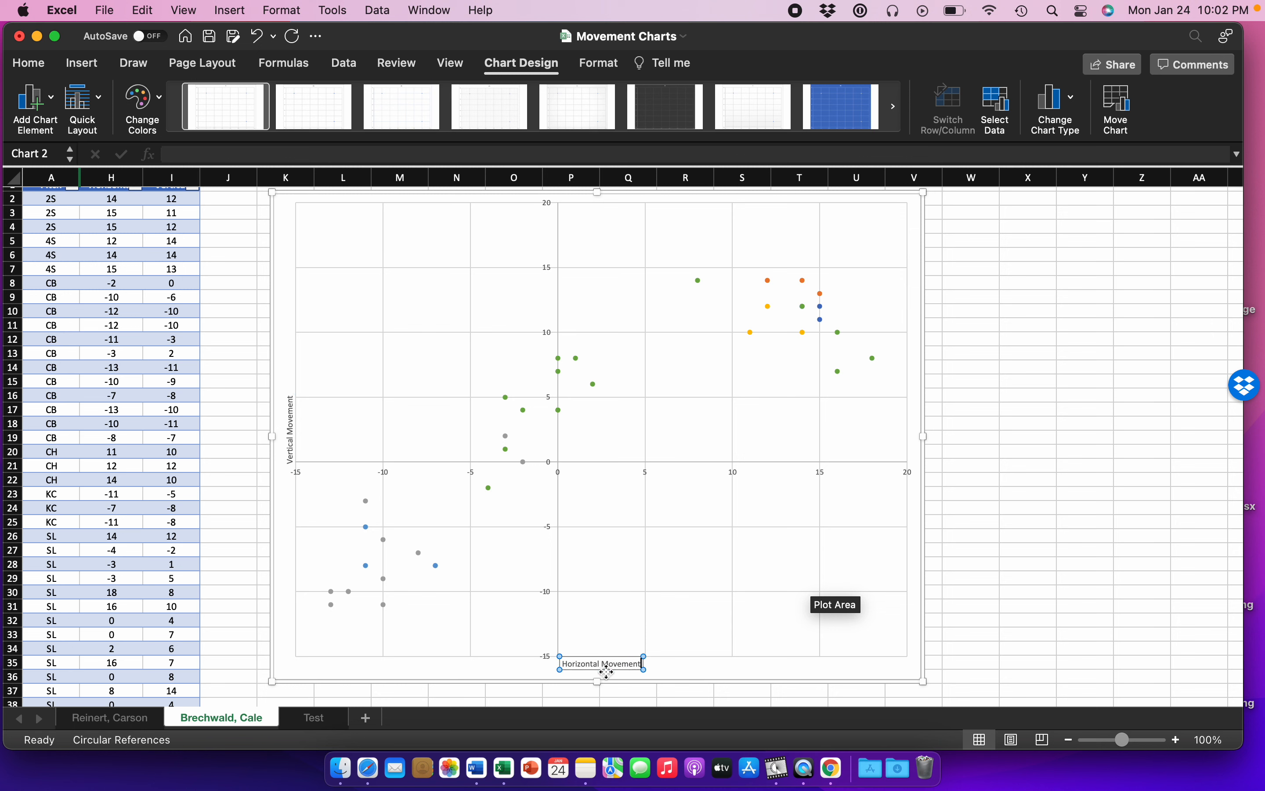
# Step: Add a legend to the chart using the Right placement option
pyautogui.click(44, 107)
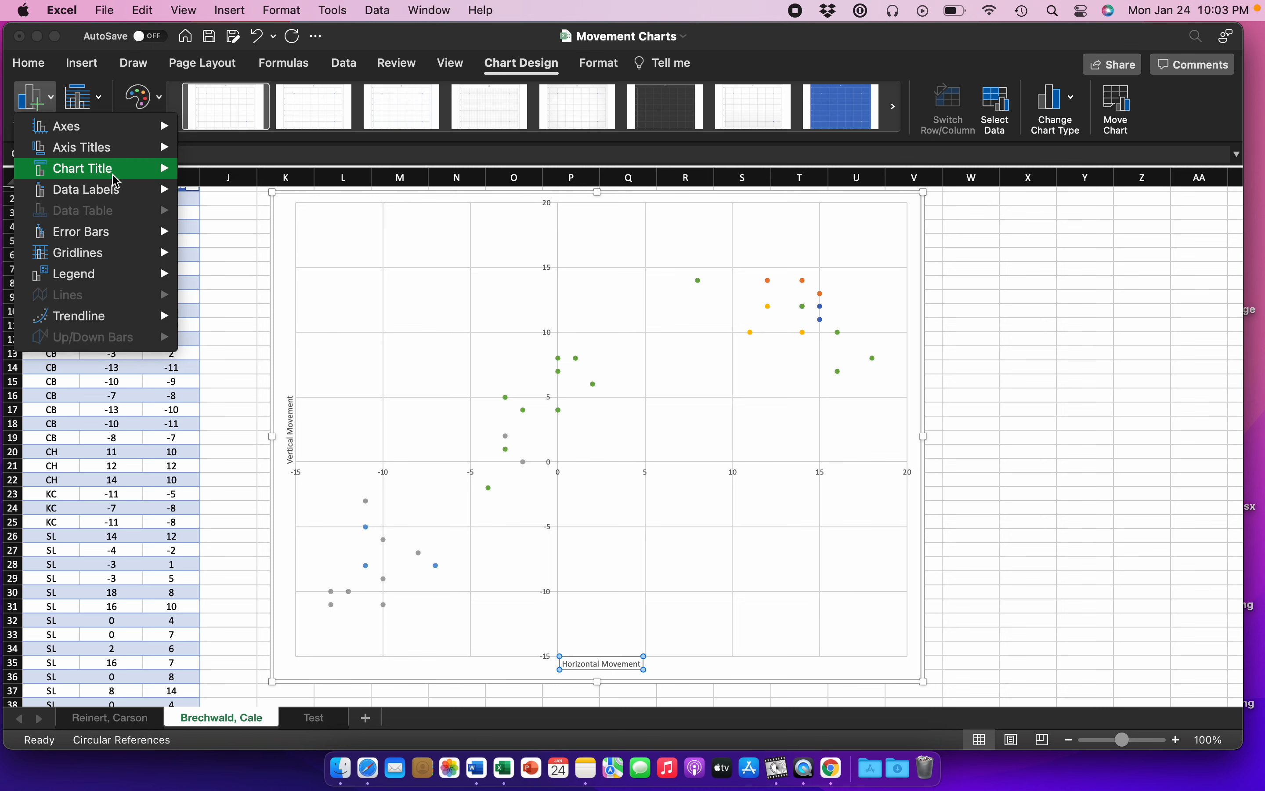
pyautogui.moveTo(116, 179)
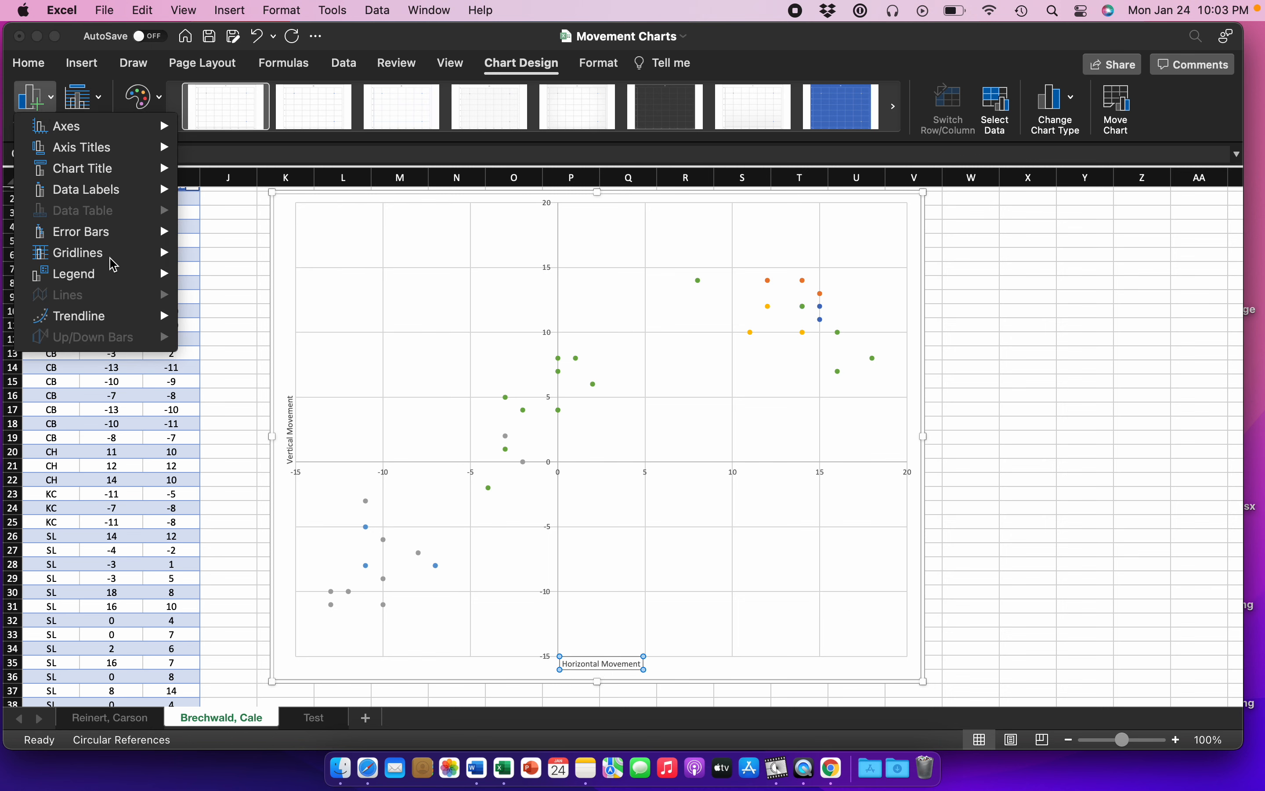
pyautogui.moveTo(104, 275)
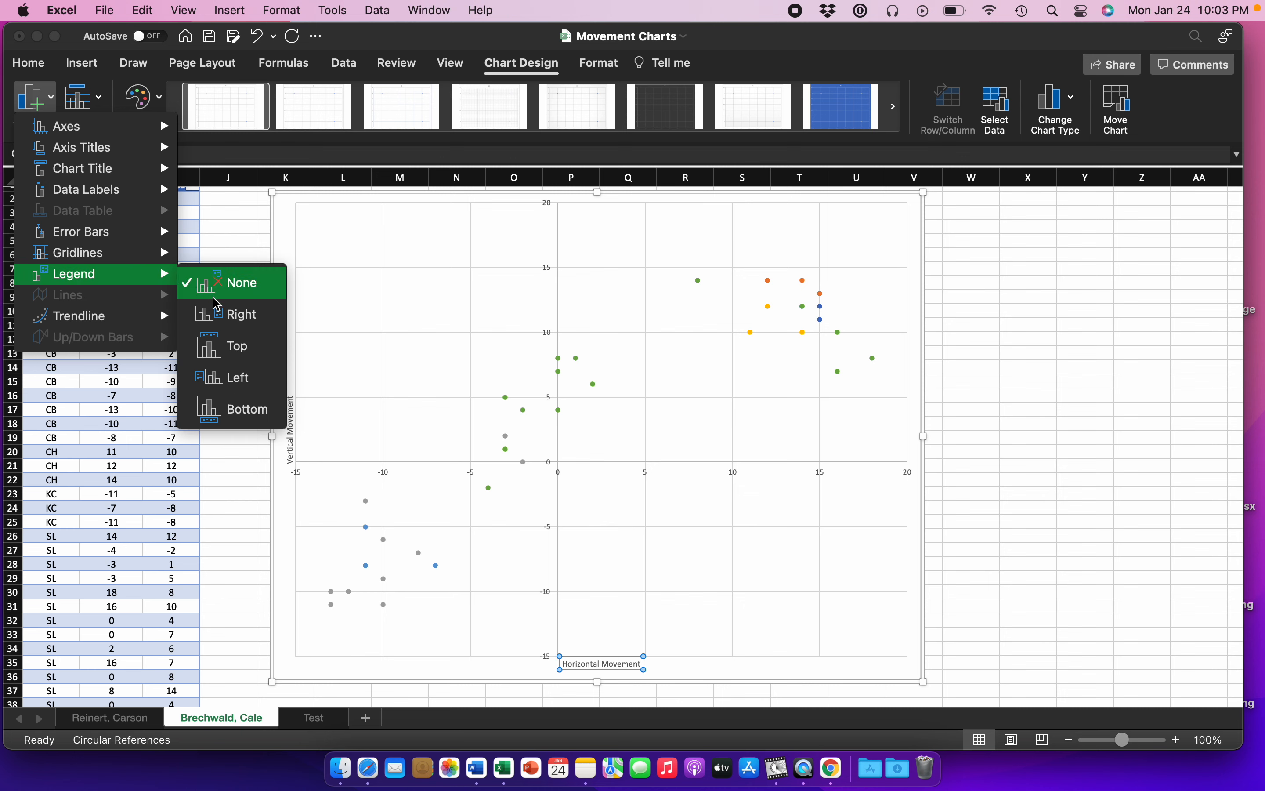
pyautogui.click(228, 314)
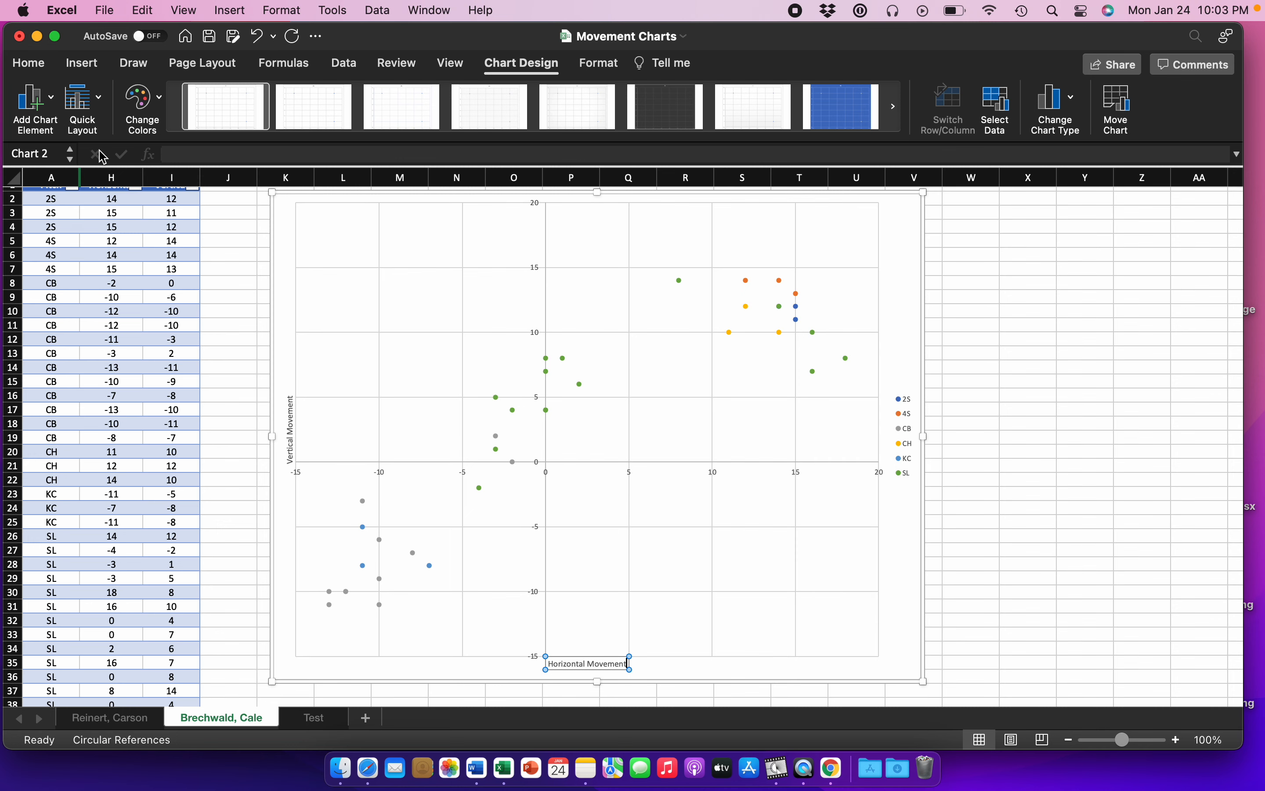
# Step: Add a chart title with the Above Chart placement and set its text to "Bullpen 1-24-2022"
pyautogui.scroll(1, 491, 282)
pyautogui.click(35, 99)
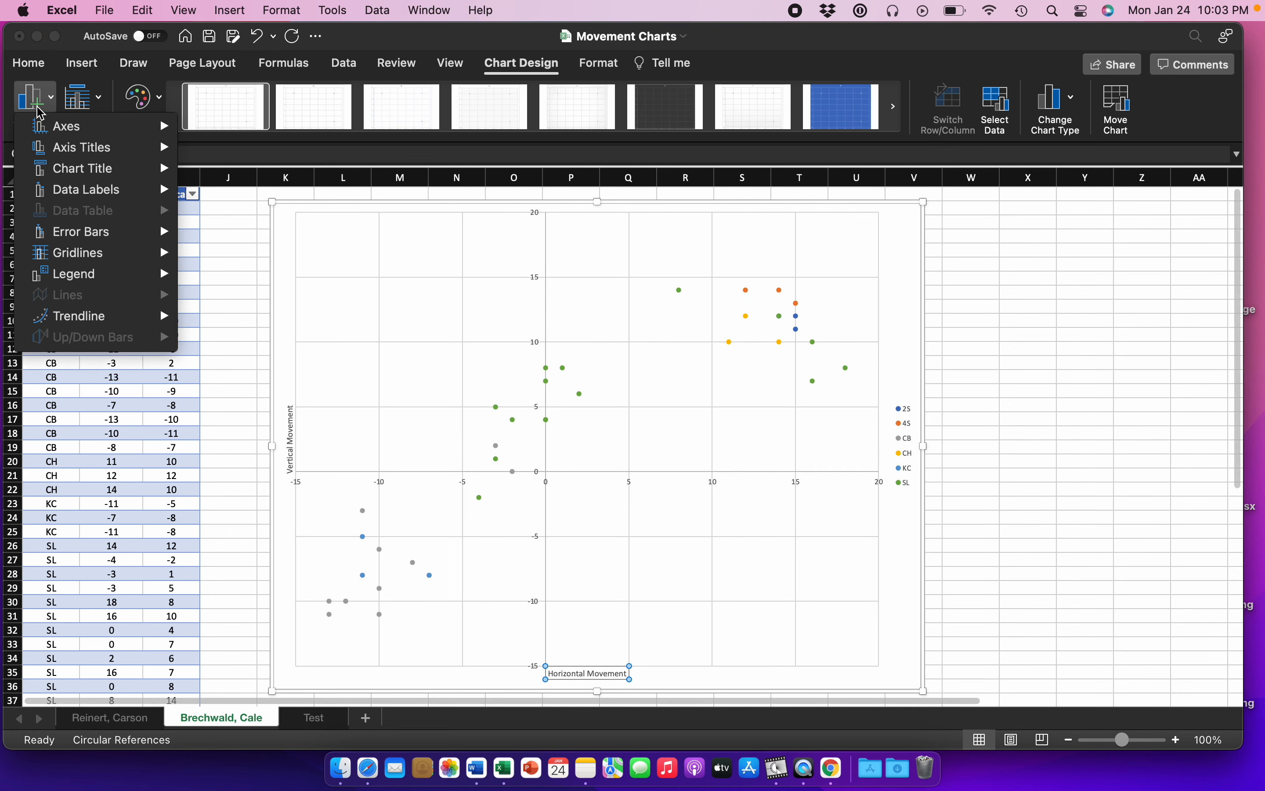
pyautogui.moveTo(84, 145)
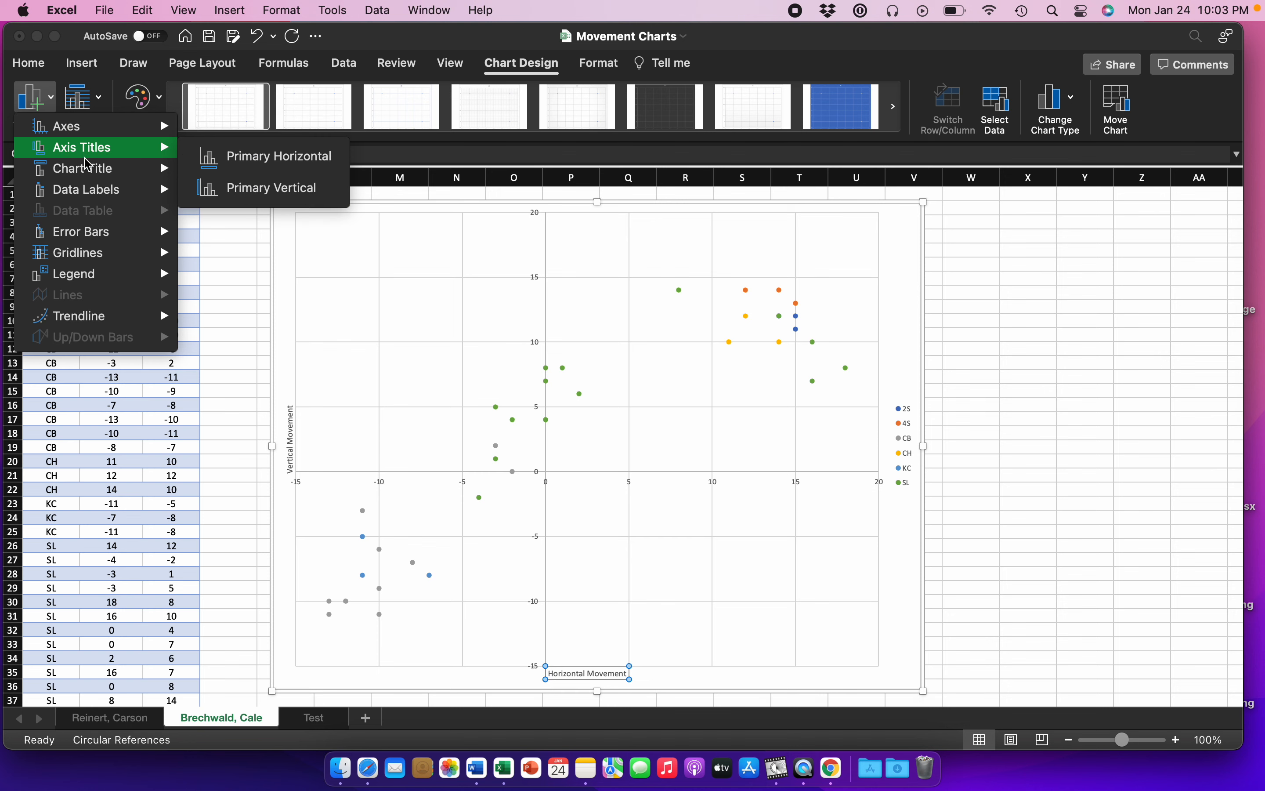
pyautogui.moveTo(104, 254)
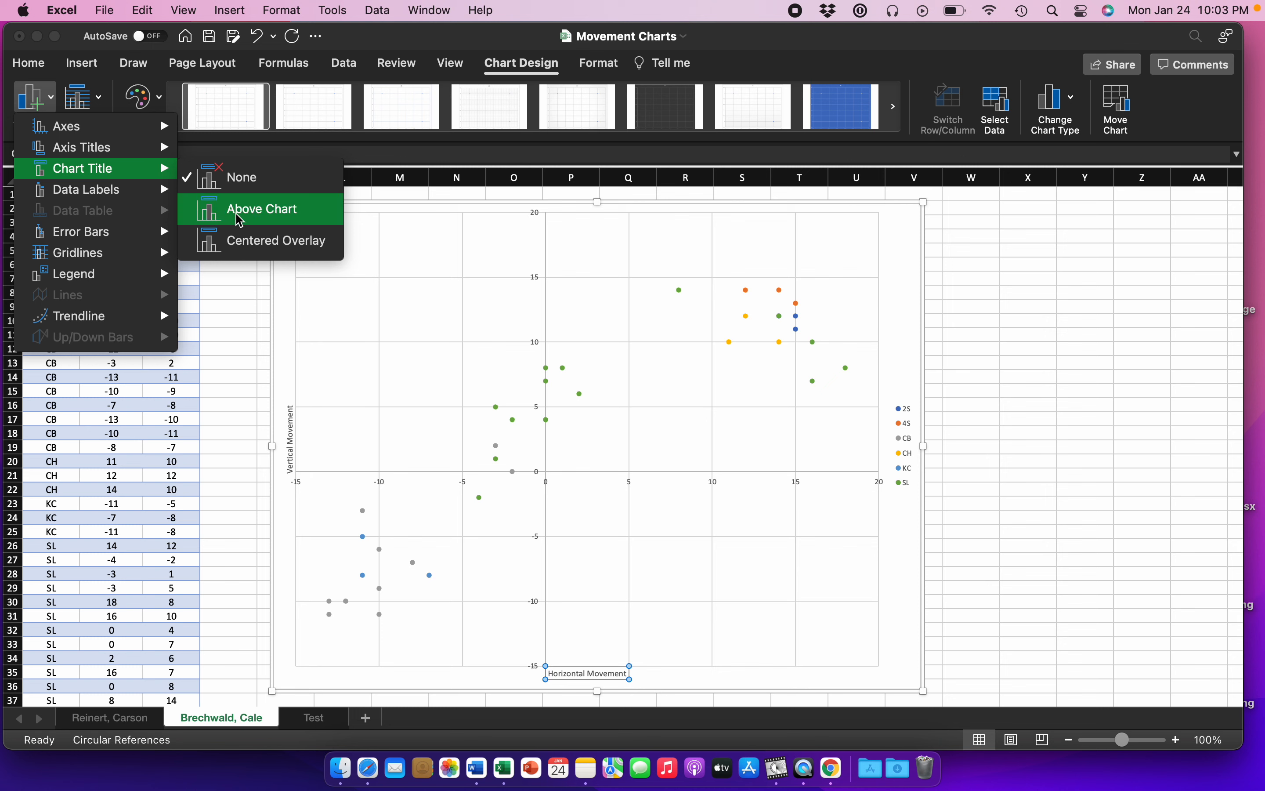
pyautogui.click(214, 209)
pyautogui.click(603, 219)
pyautogui.press('super+a')
pyautogui.write('Bullpen')
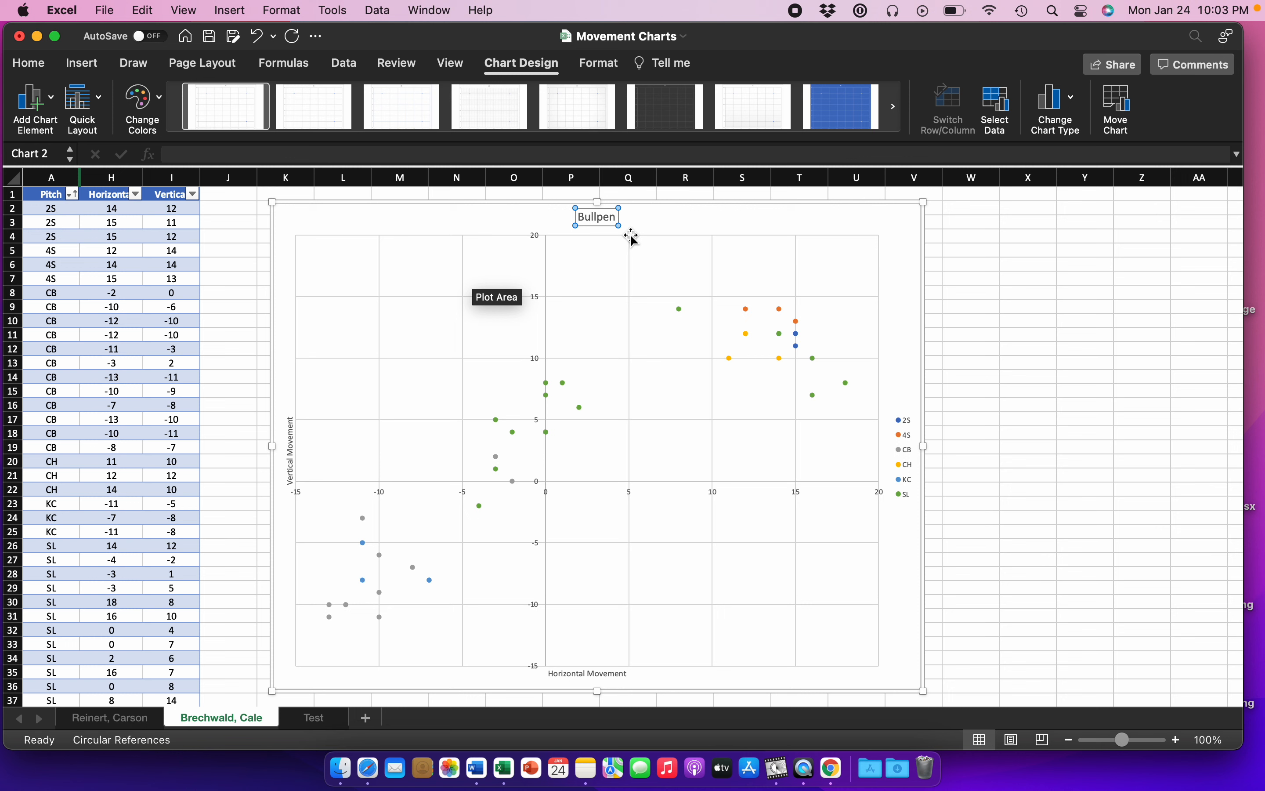
pyautogui.write(' 1-24-2022')
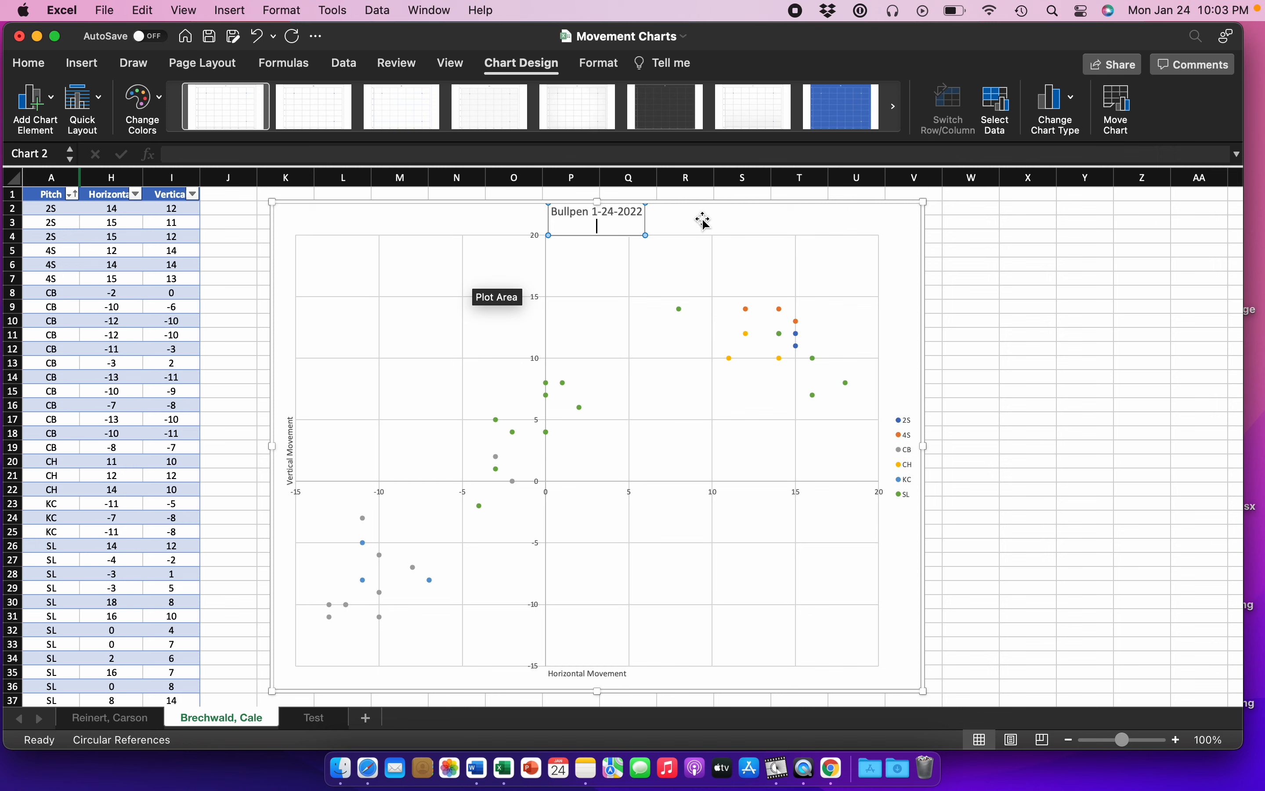
pyautogui.click(732, 222)
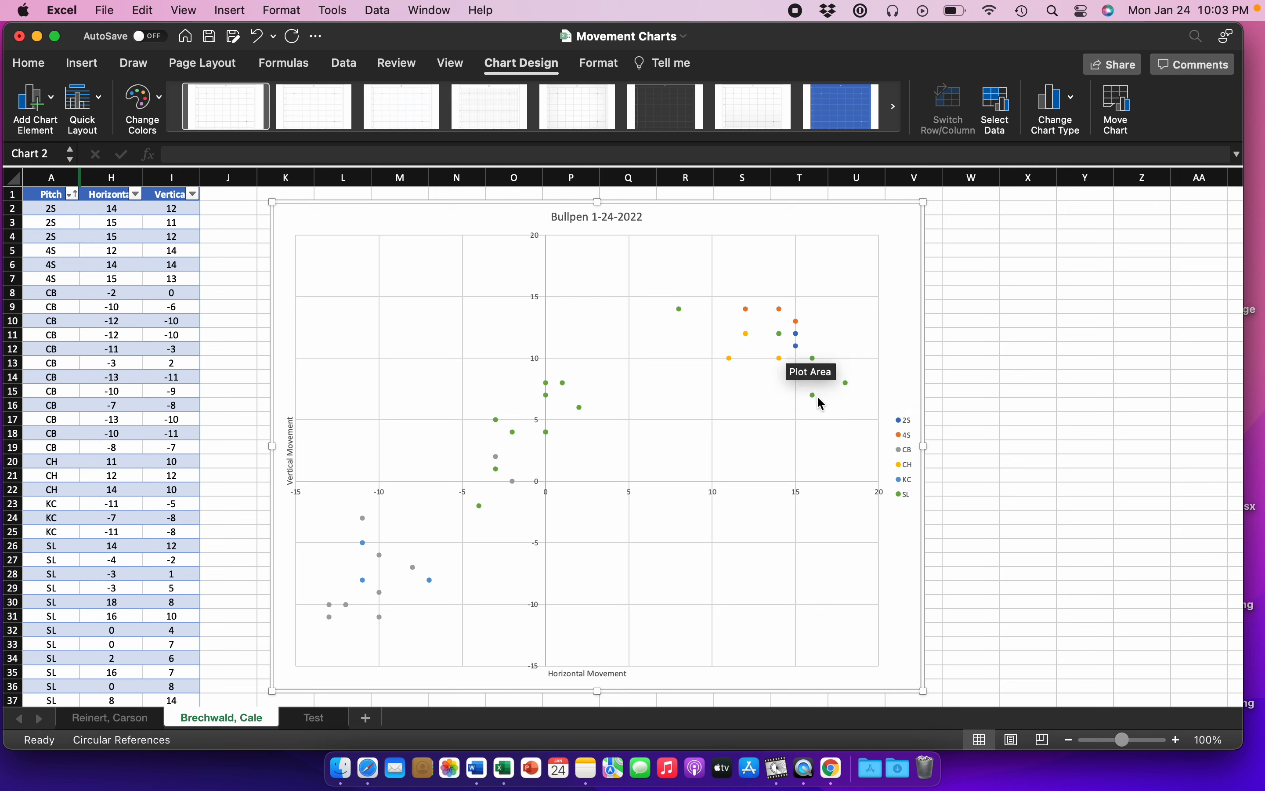
pyautogui.moveTo(817, 398)
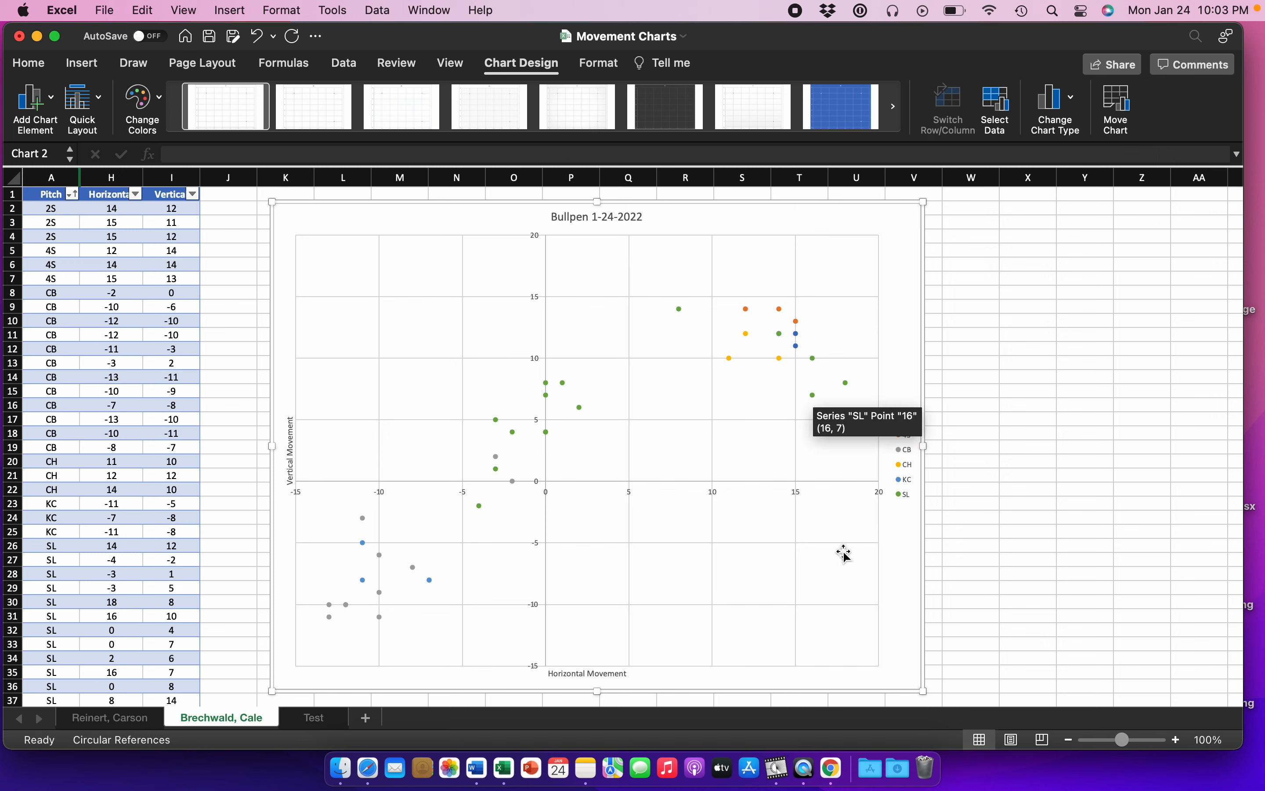
pyautogui.click(902, 484)
pyautogui.click(902, 485)
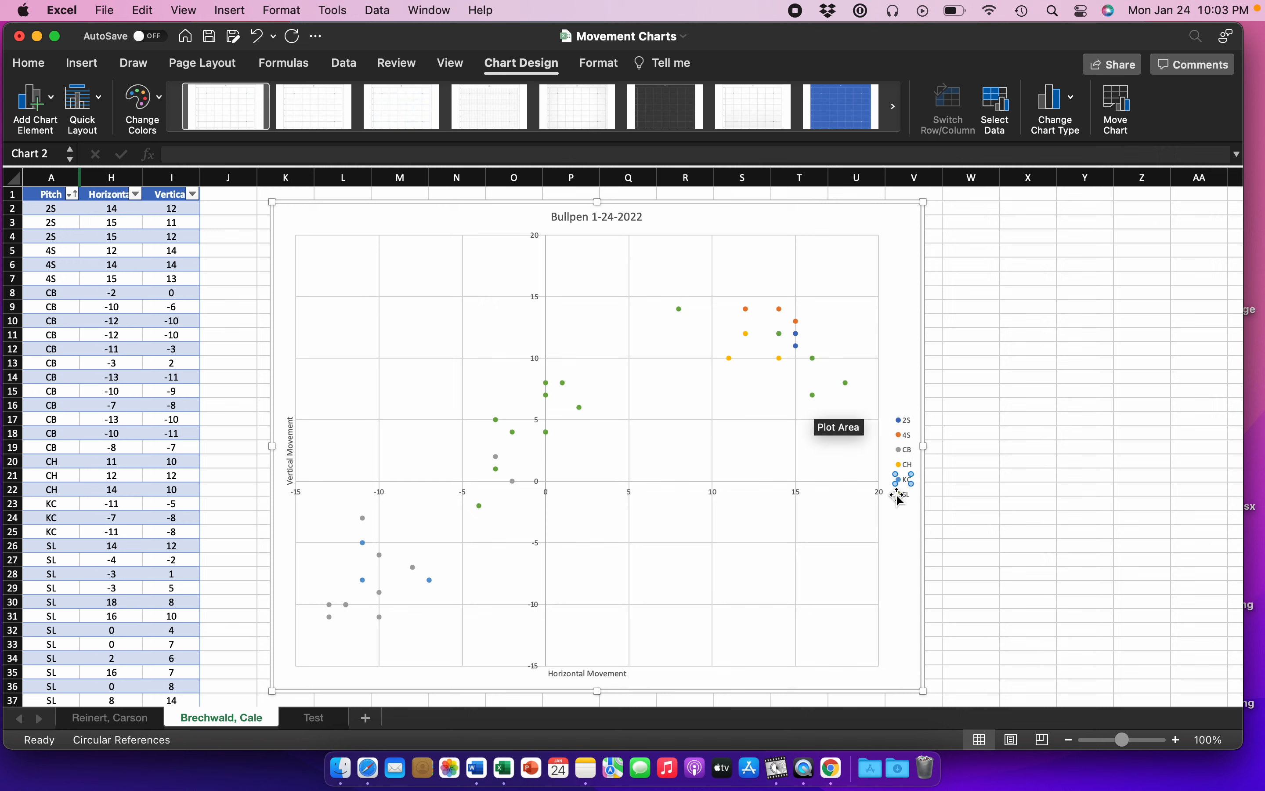
pyautogui.click(797, 346)
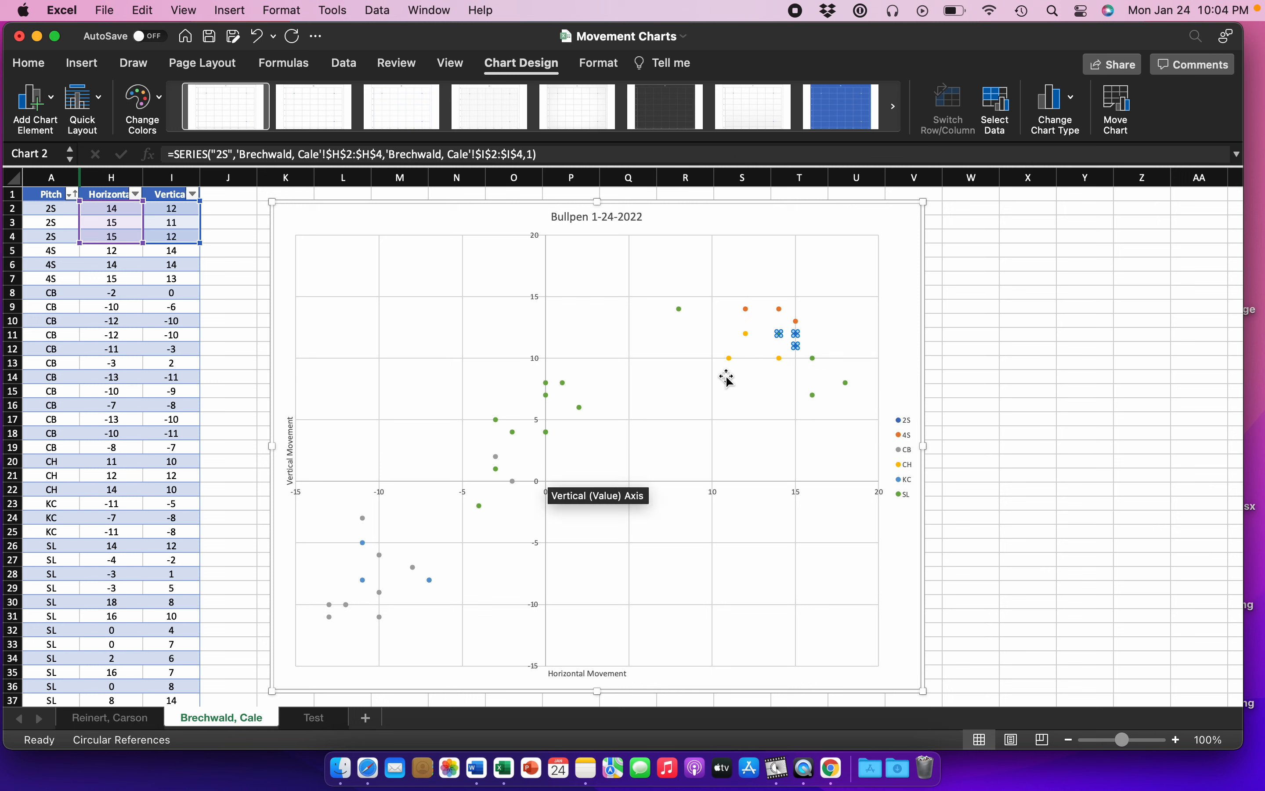
pyautogui.click(430, 579)
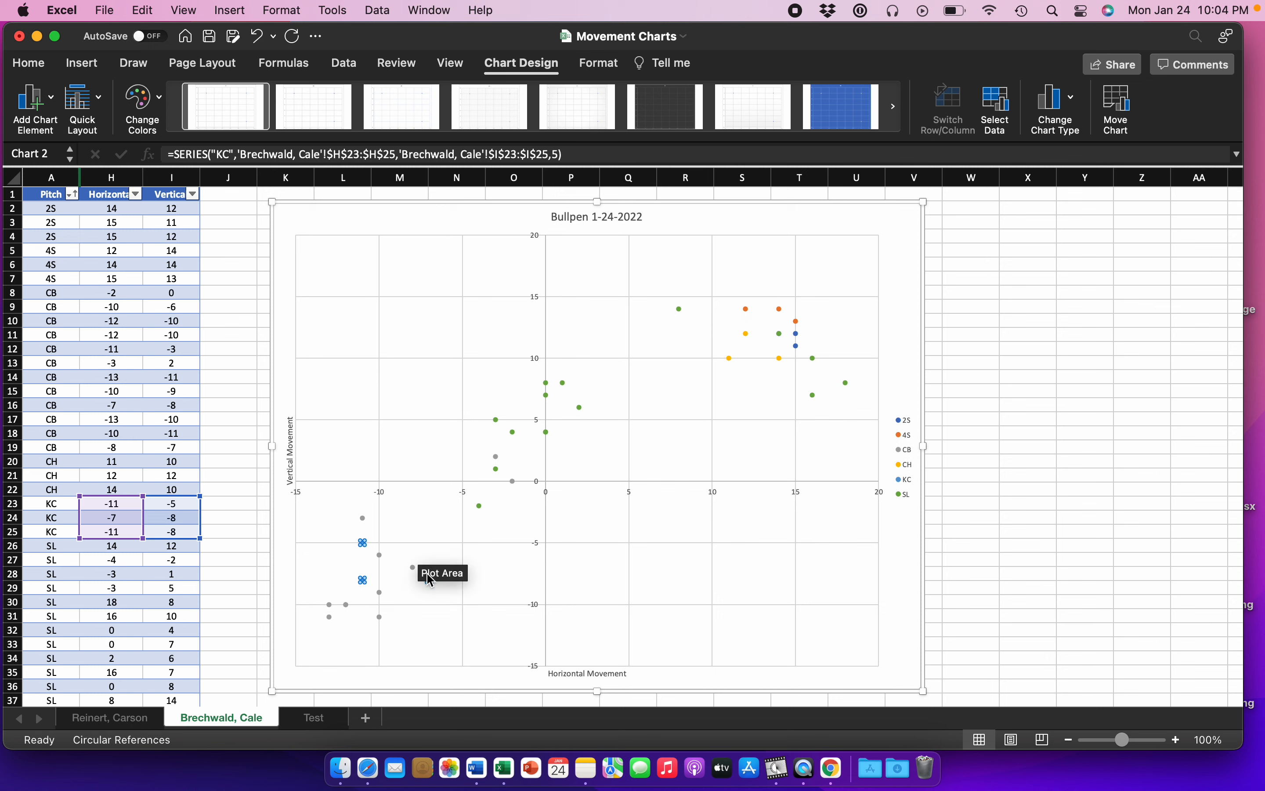
pyautogui.click(143, 105)
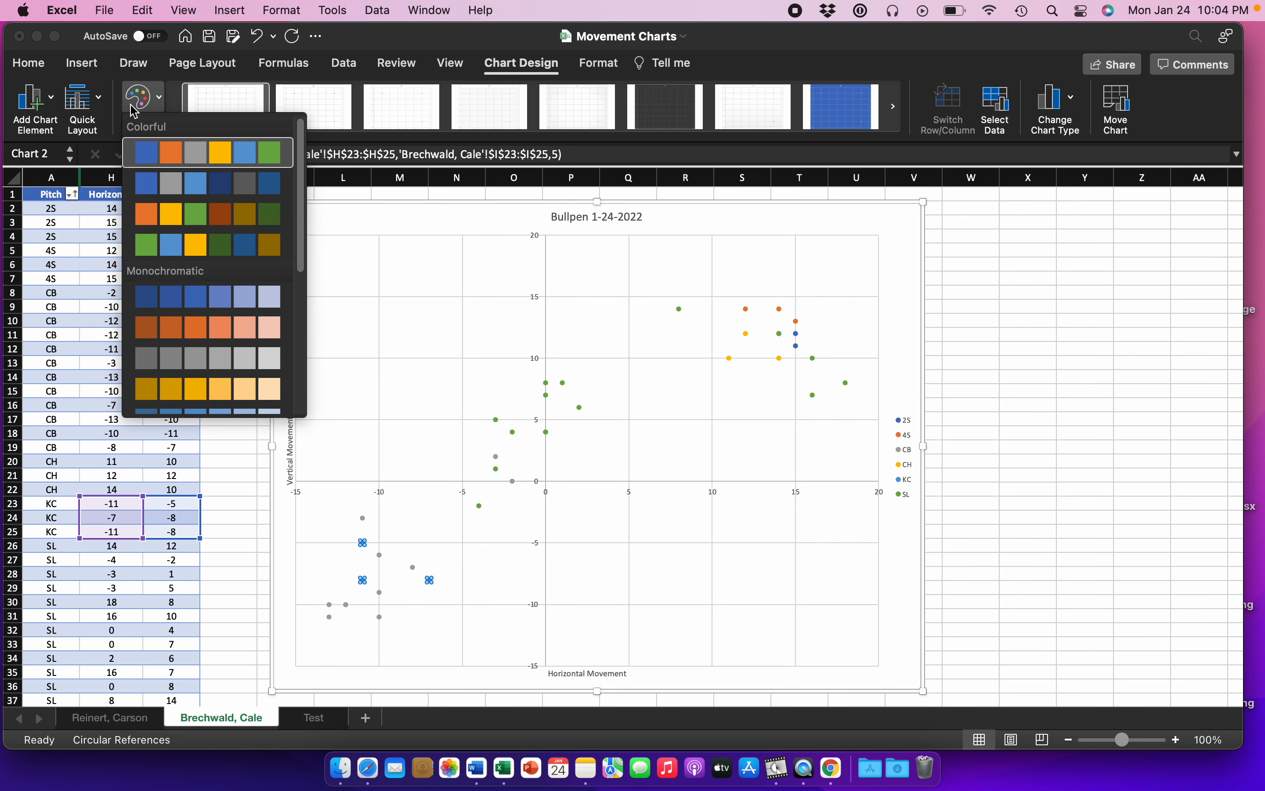
pyautogui.click(152, 102)
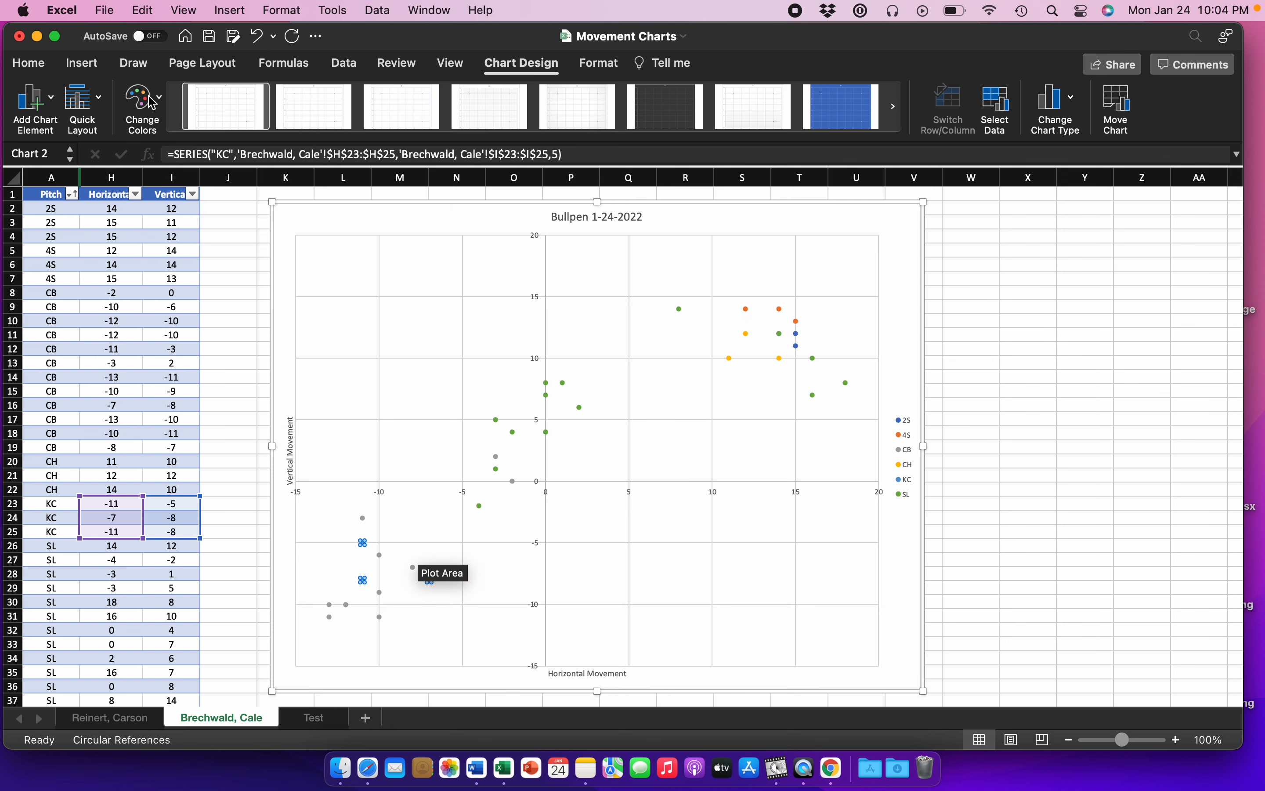
# Step: Give the KC series markers a solid fill in standard red, and close the formatting options
pyautogui.rightClick(365, 546)
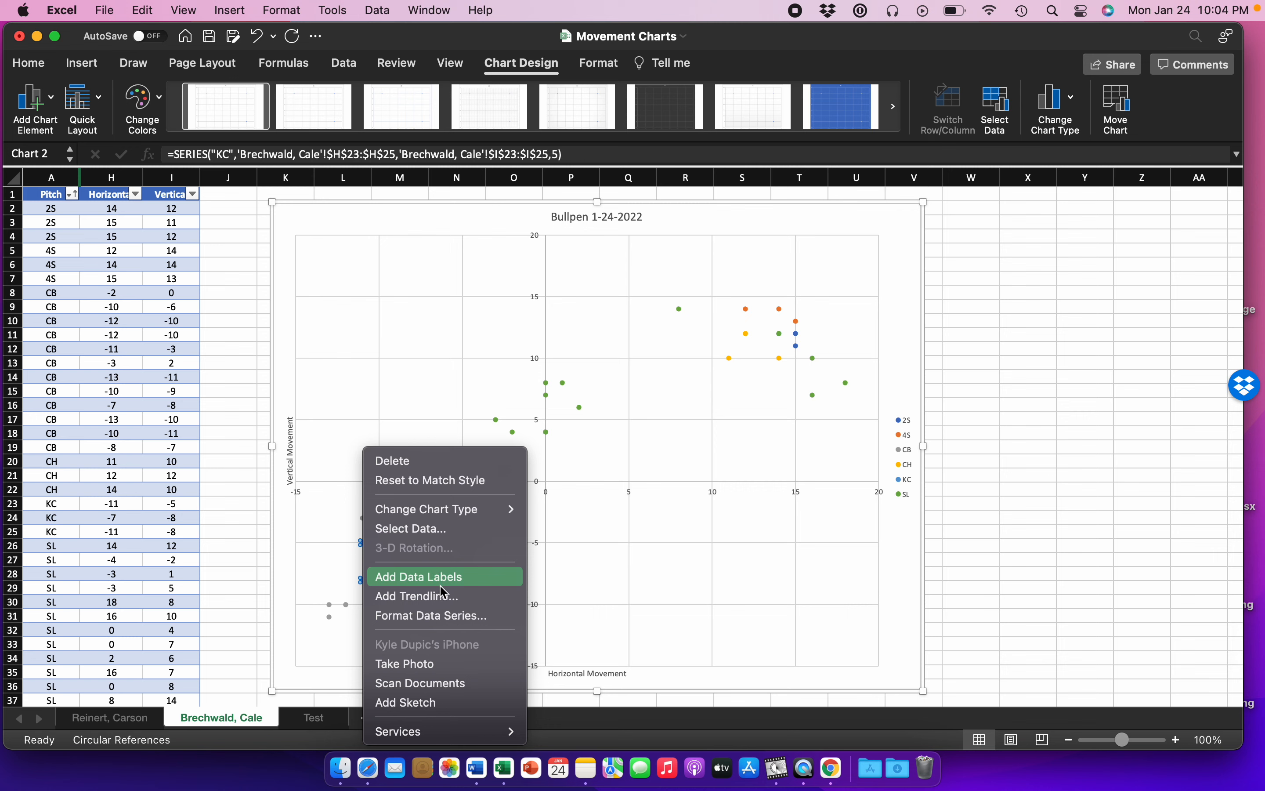
pyautogui.click(447, 616)
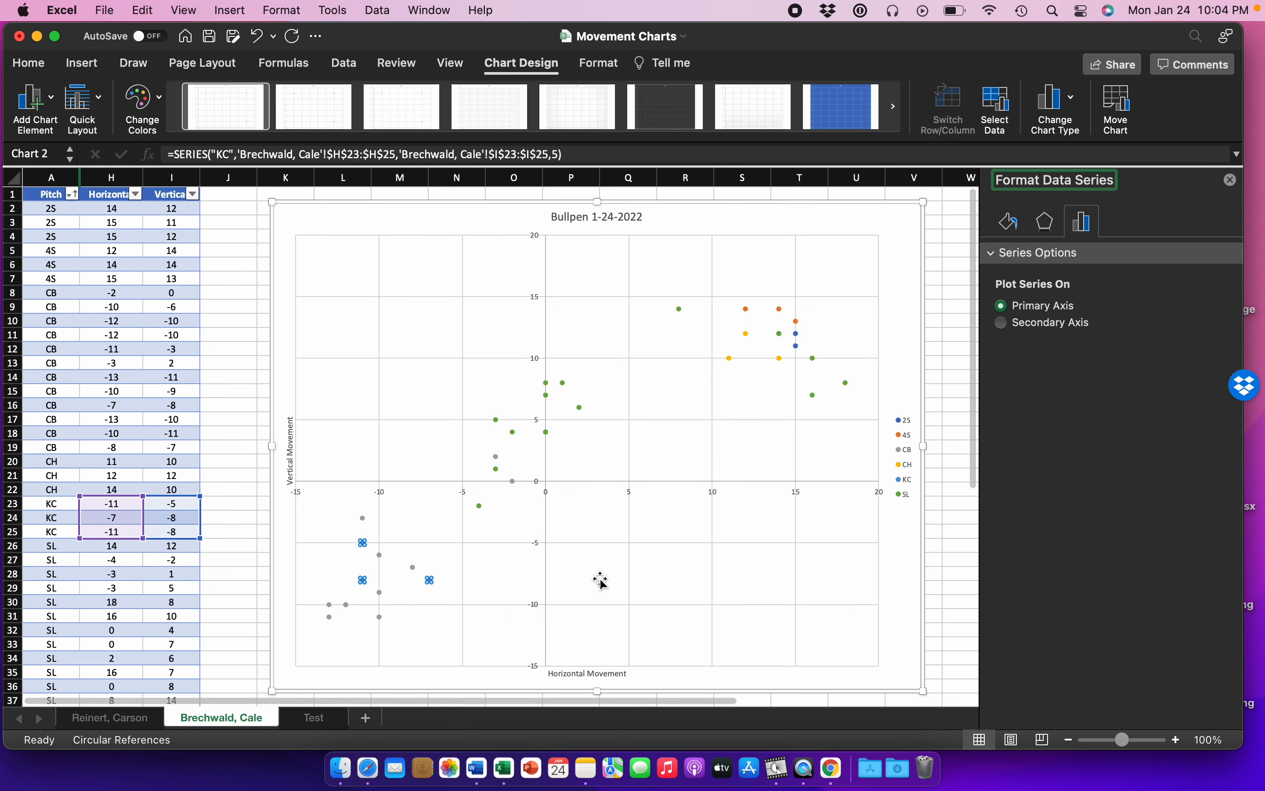
pyautogui.click(1014, 224)
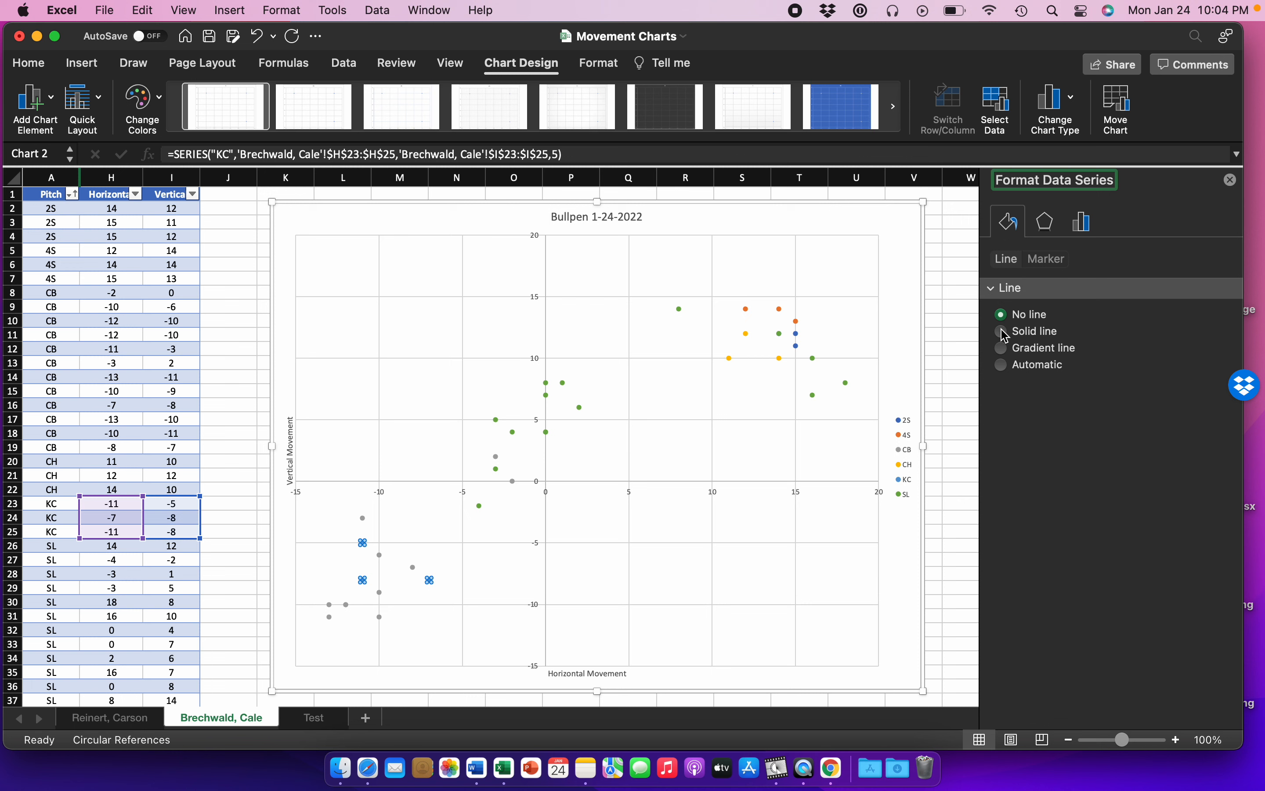
pyautogui.click(1003, 296)
pyautogui.click(1003, 296)
pyautogui.click(1043, 261)
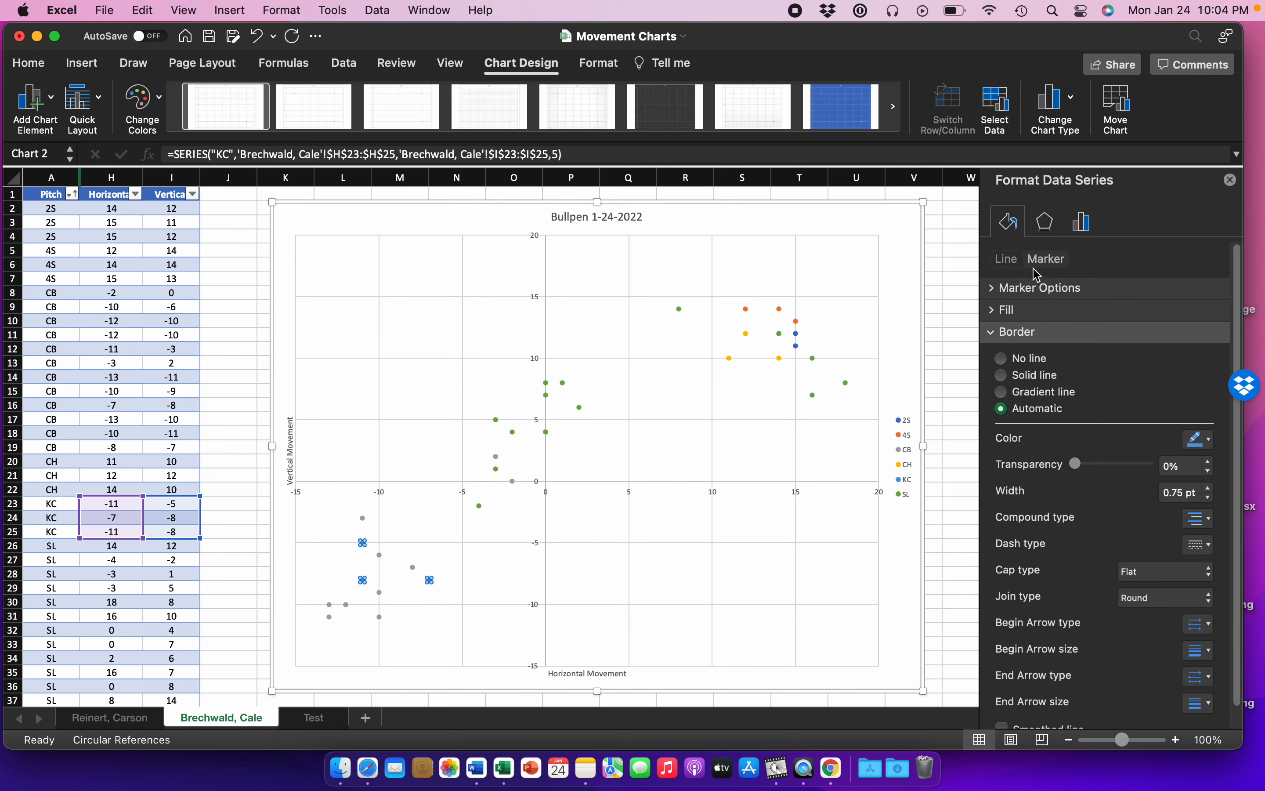
pyautogui.click(995, 314)
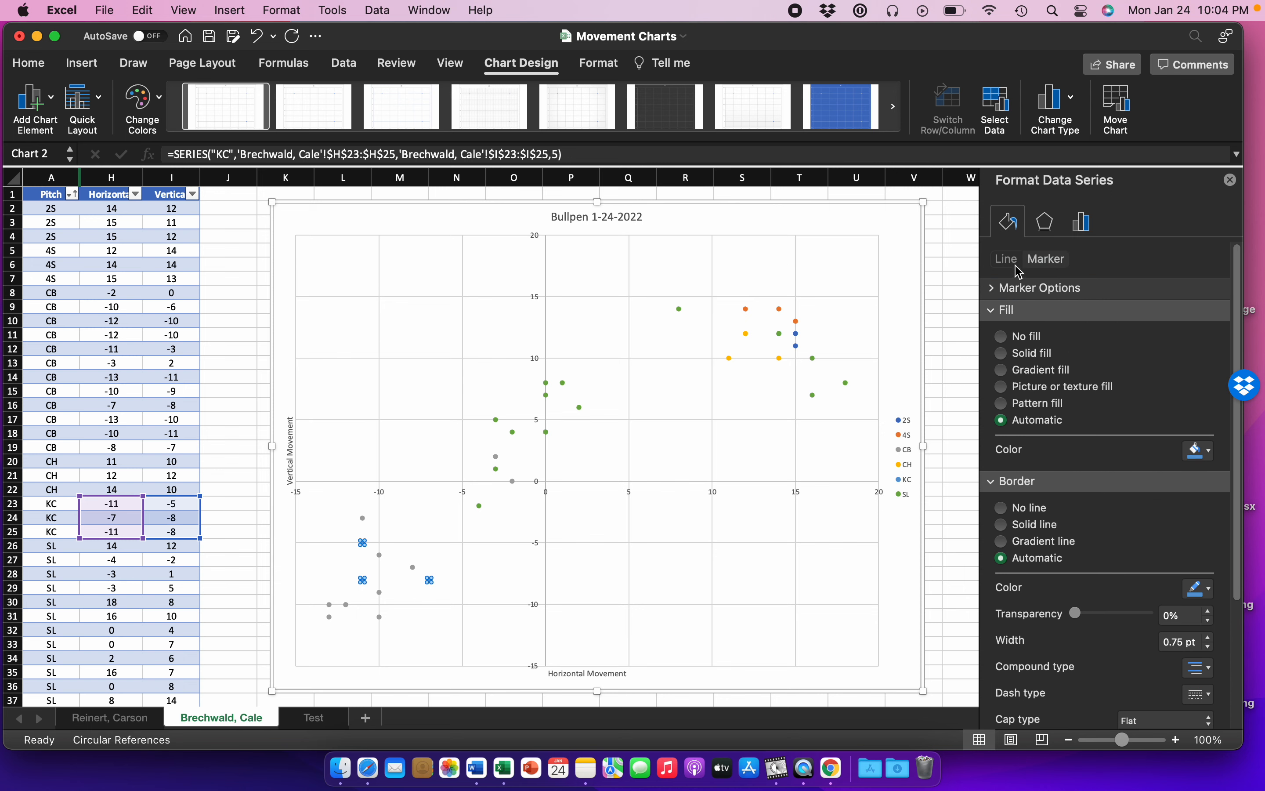
pyautogui.click(1017, 261)
pyautogui.click(1042, 258)
pyautogui.click(1197, 450)
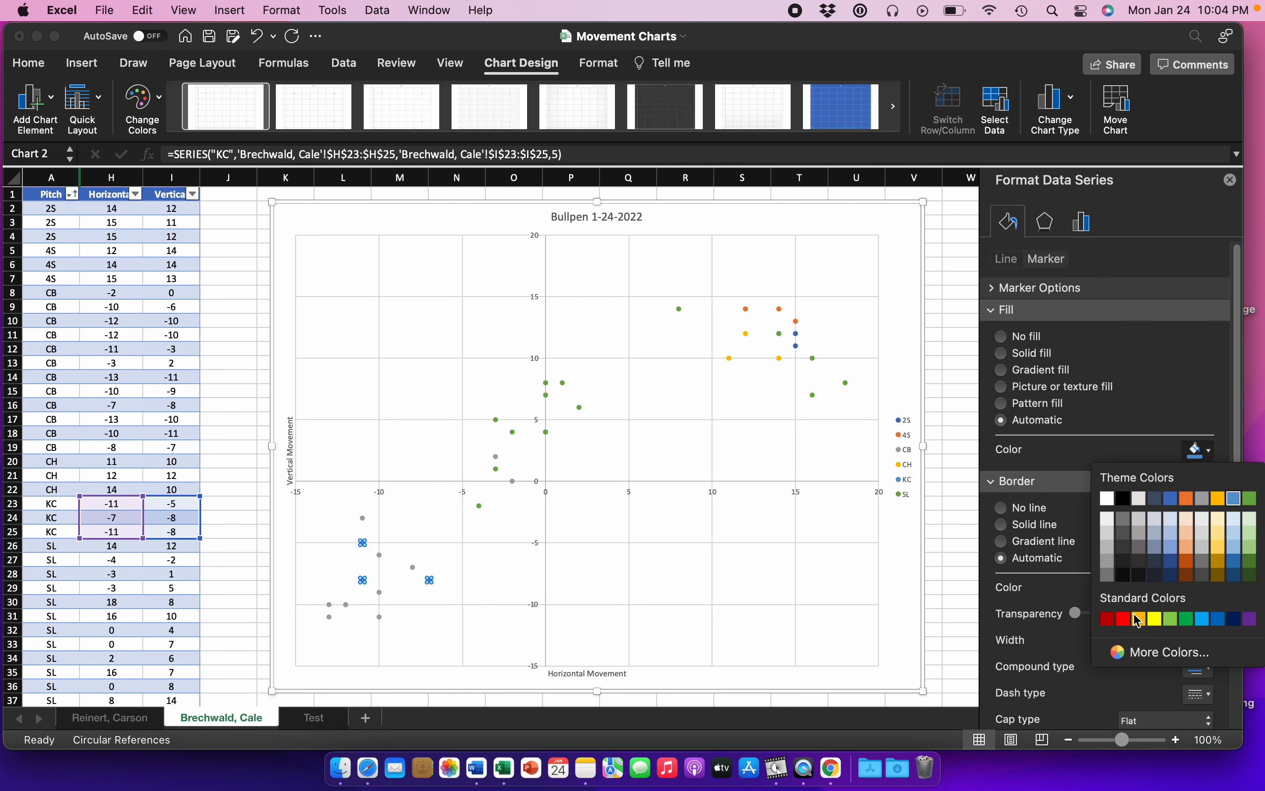
pyautogui.click(1124, 618)
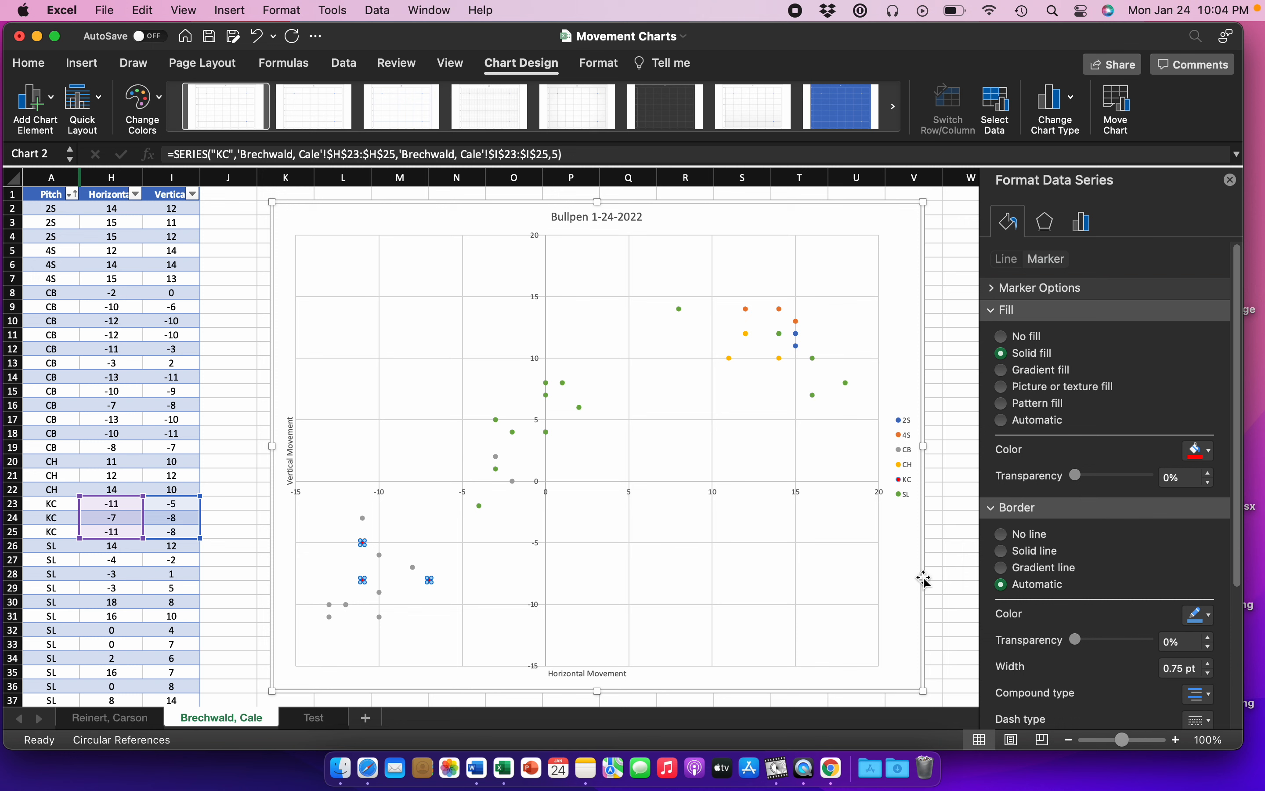
pyautogui.click(908, 557)
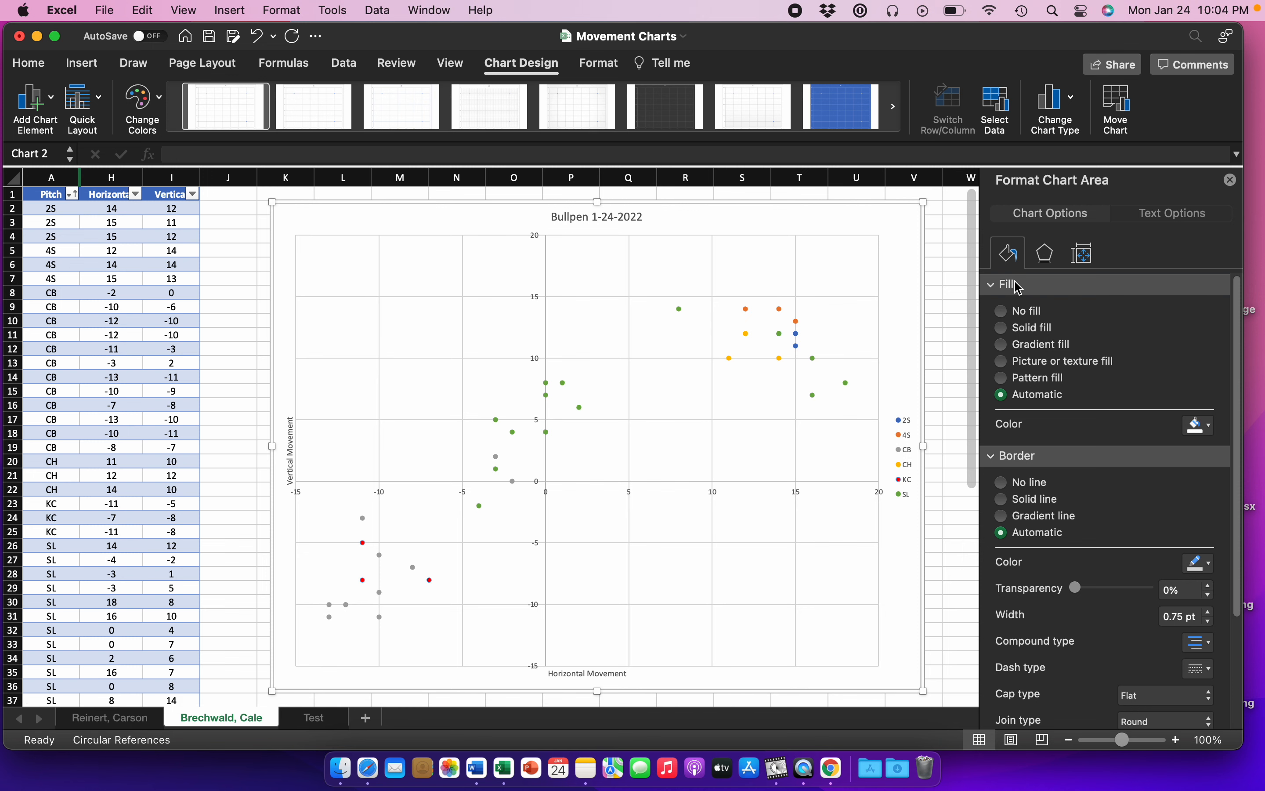
pyautogui.click(1232, 182)
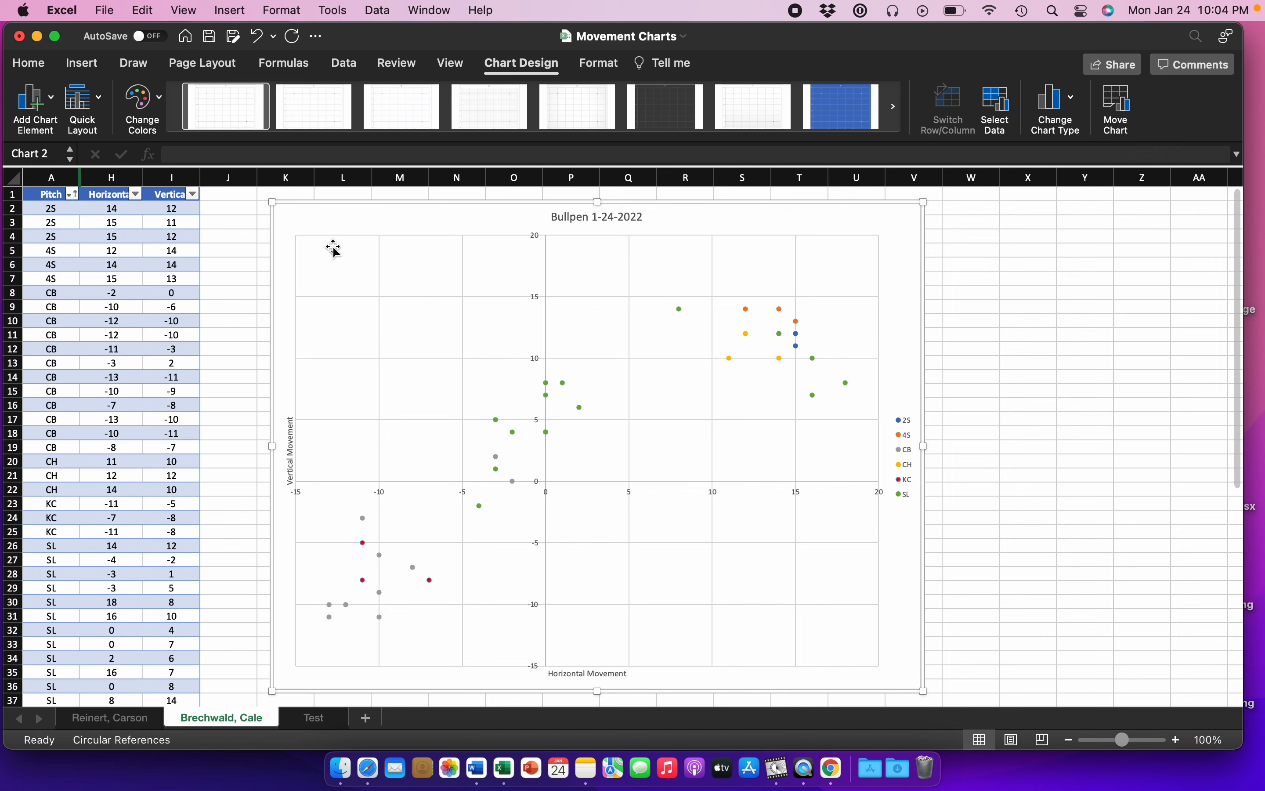
pyautogui.click(1086, 502)
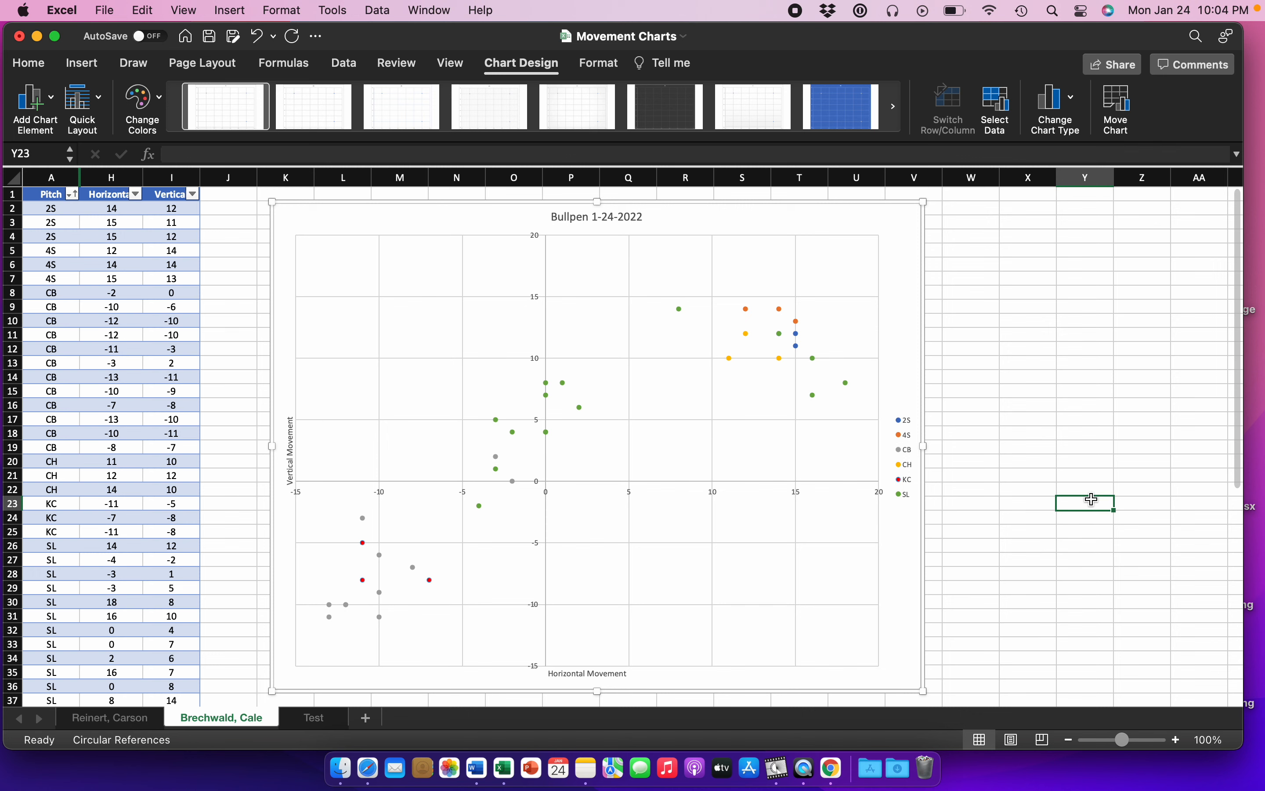
# Step: Save the chart as a PNG picture named "Bullpen 1-24-2022" in the Desktop folder
pyautogui.rightClick(862, 222)
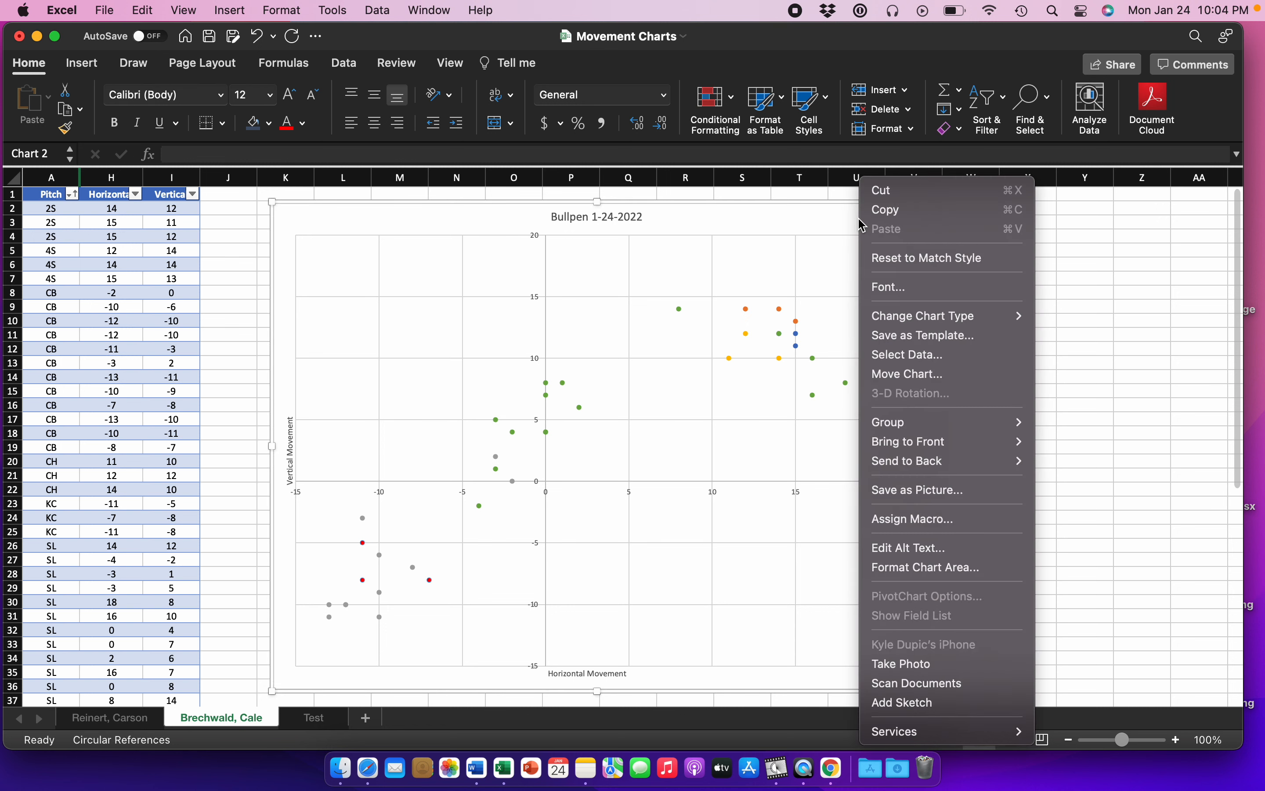
pyautogui.click(908, 492)
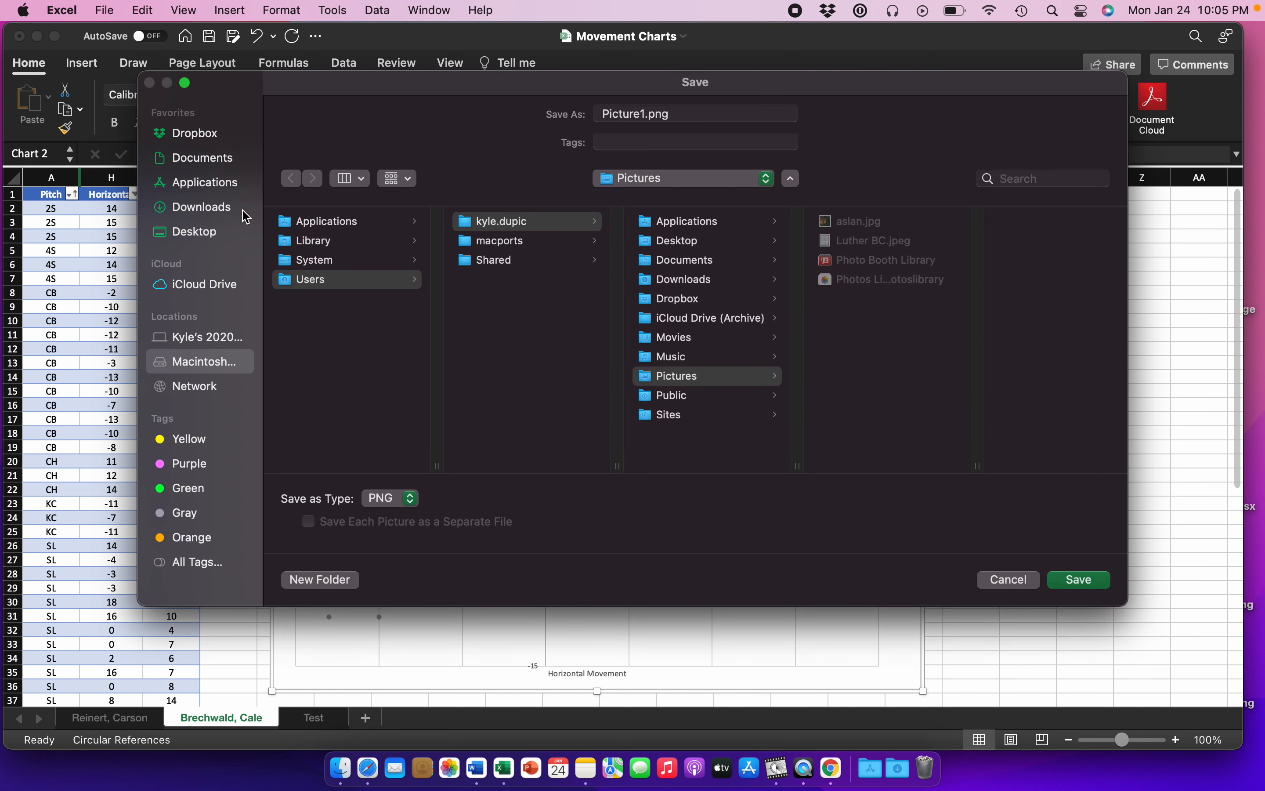
pyautogui.click(202, 231)
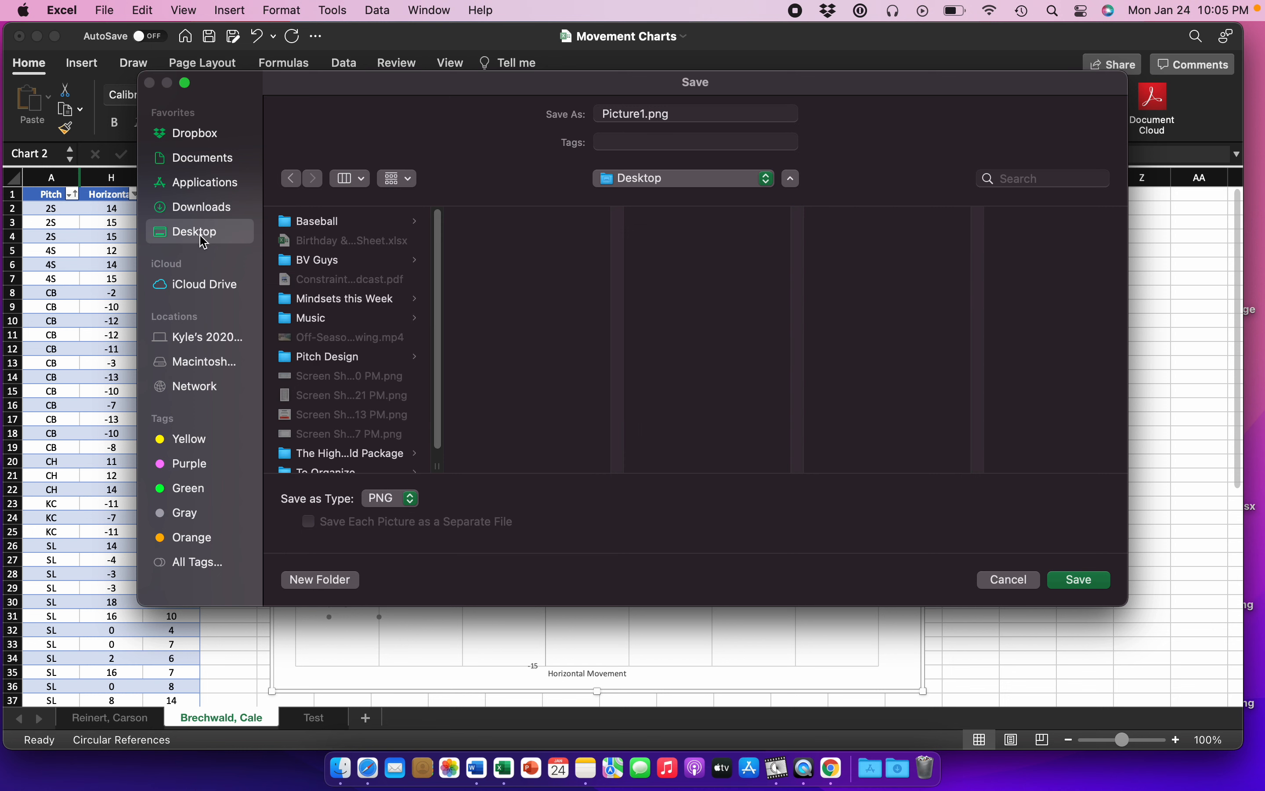
pyautogui.doubleClick(646, 117)
pyautogui.write('Bullpen 1')
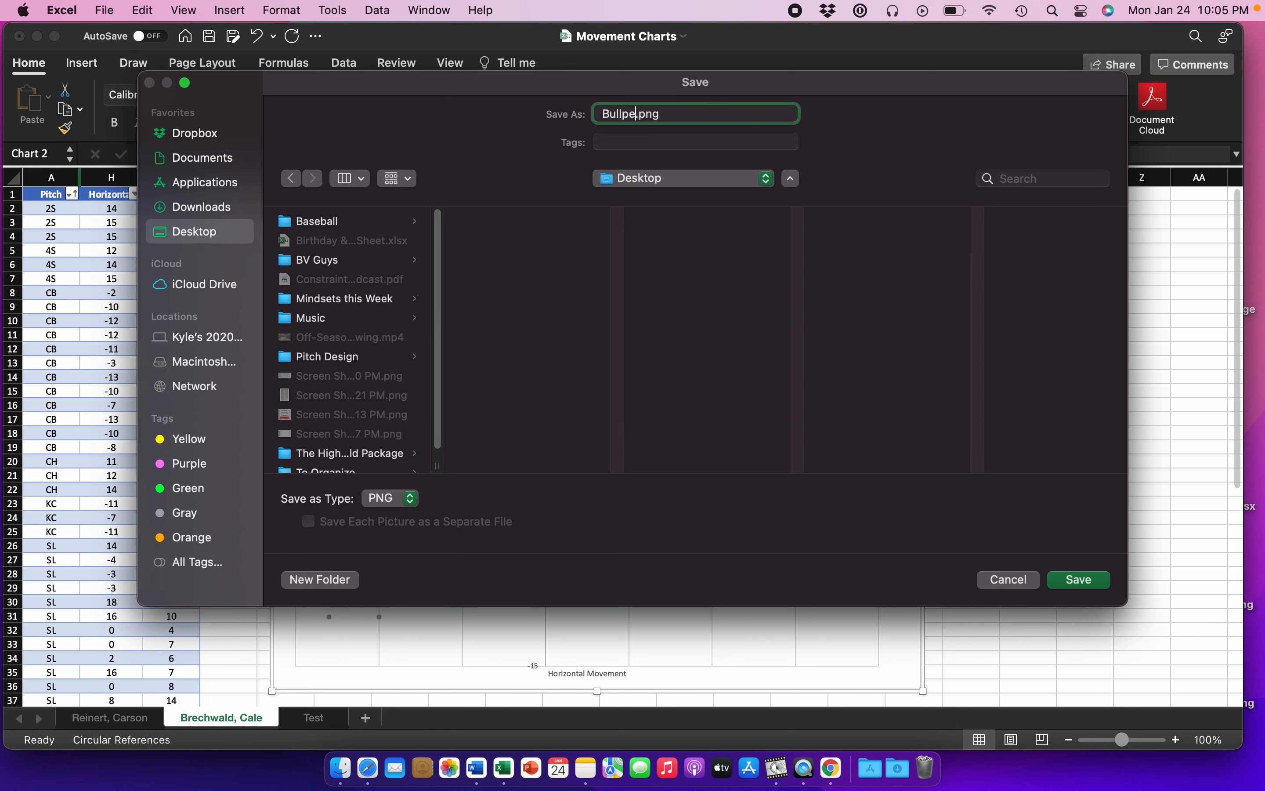
pyautogui.write('-24-2022')
pyautogui.press('Return')
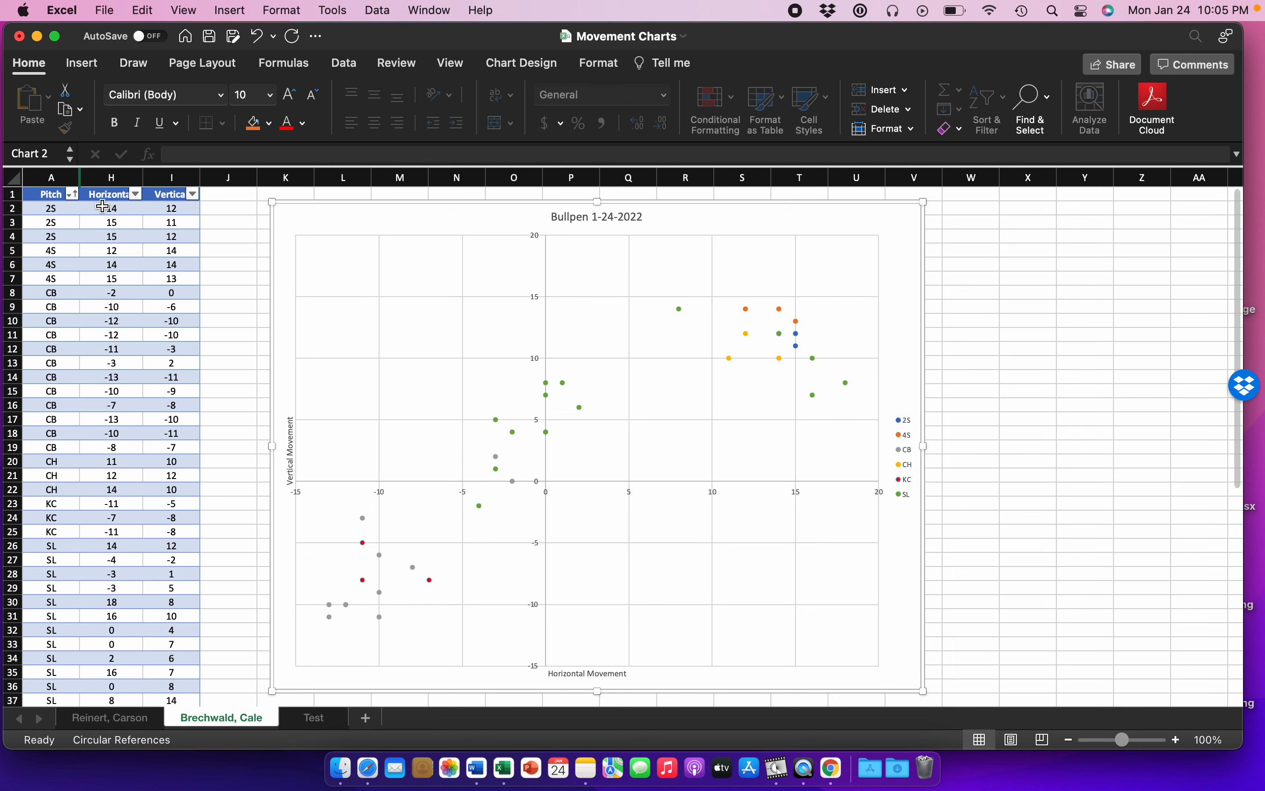
# Step: Try sorting the table by the Horizontal column in ascending order, and undo the sort
pyautogui.click(136, 195)
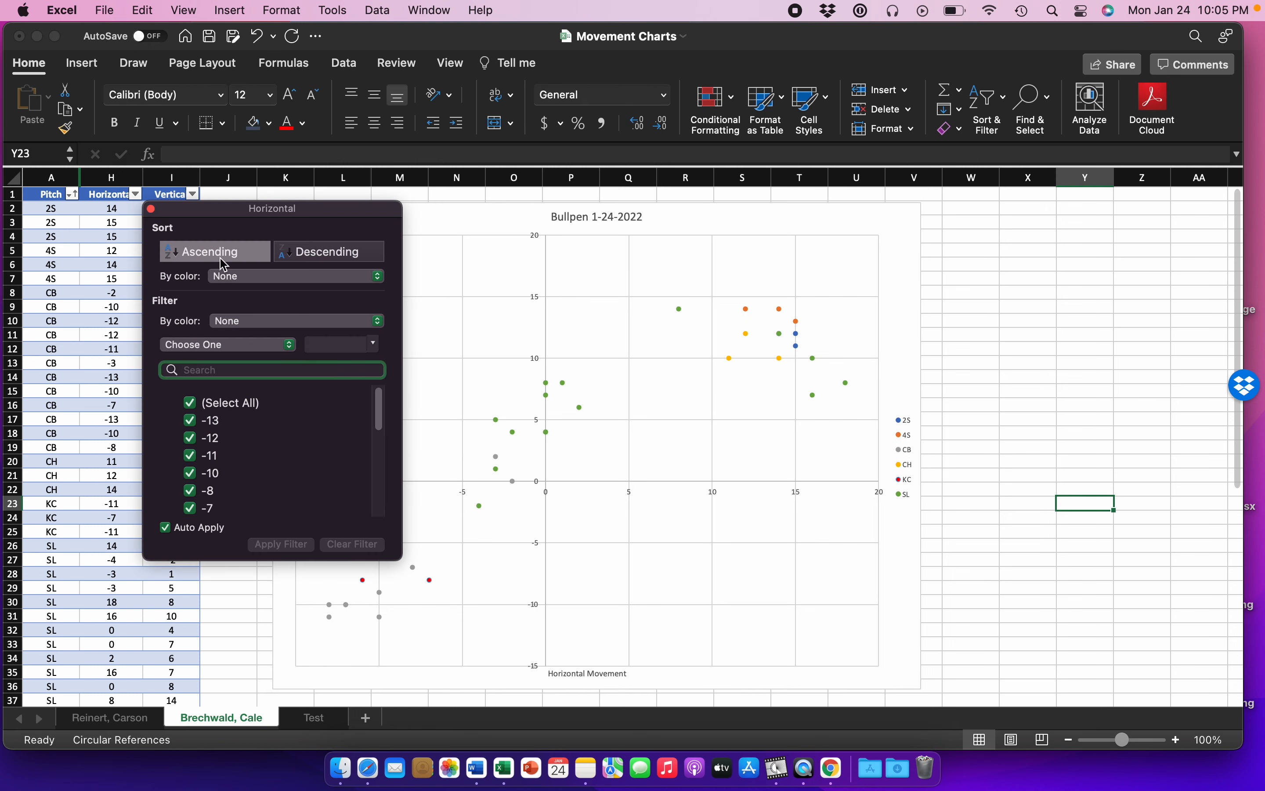
pyautogui.click(237, 254)
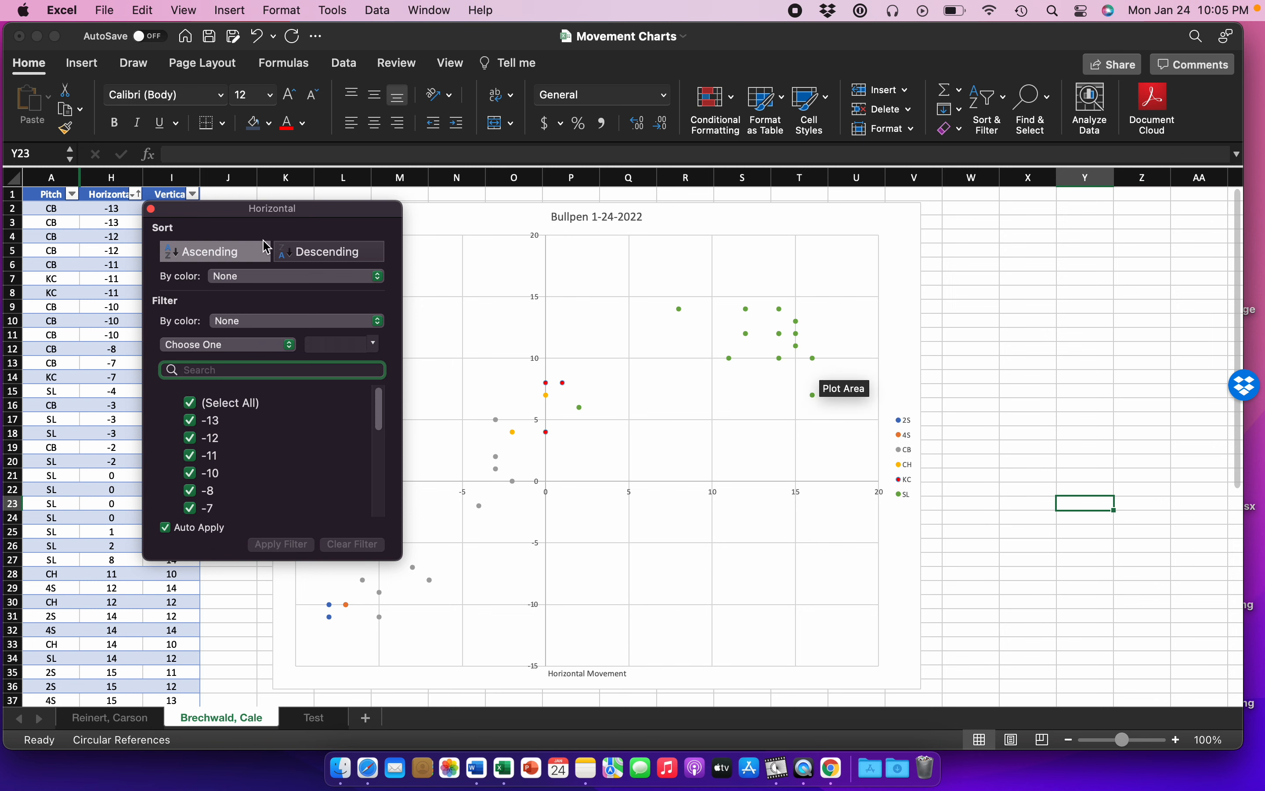
pyautogui.click(151, 209)
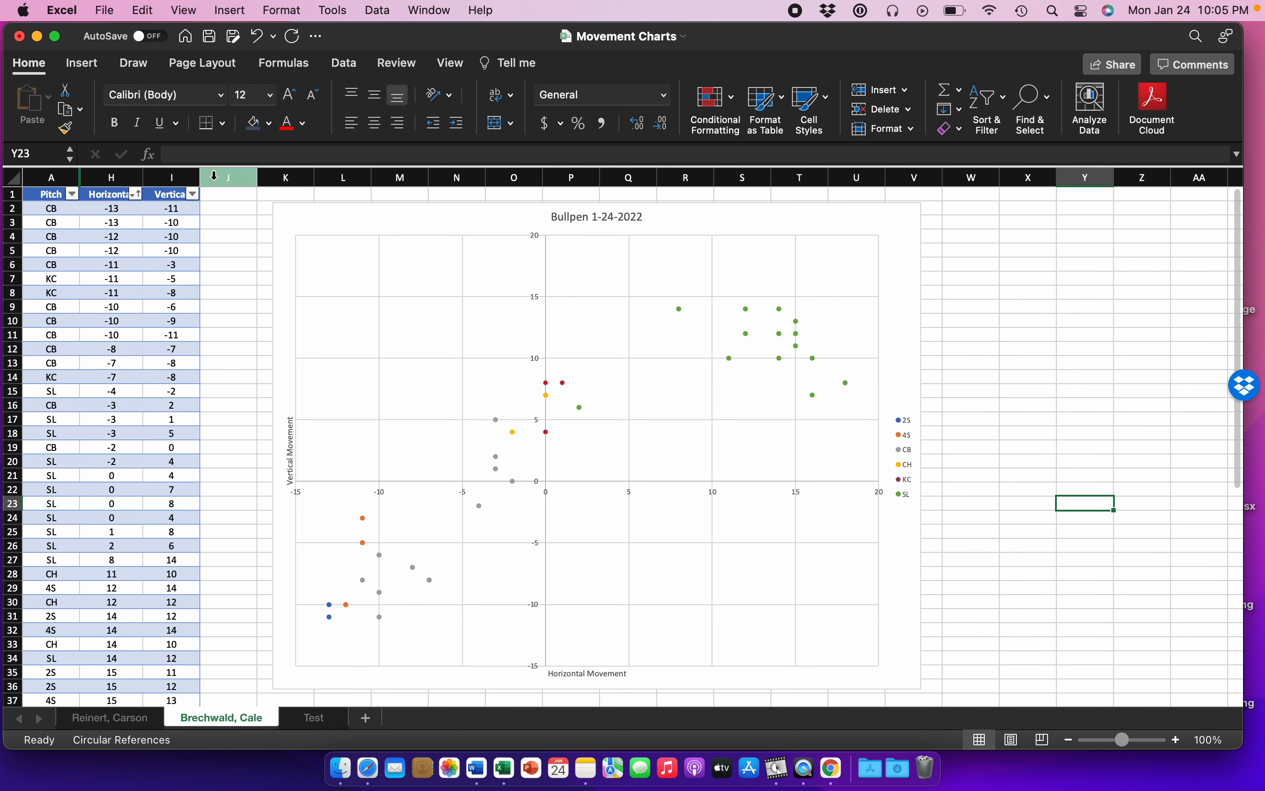
pyautogui.press('super+z')
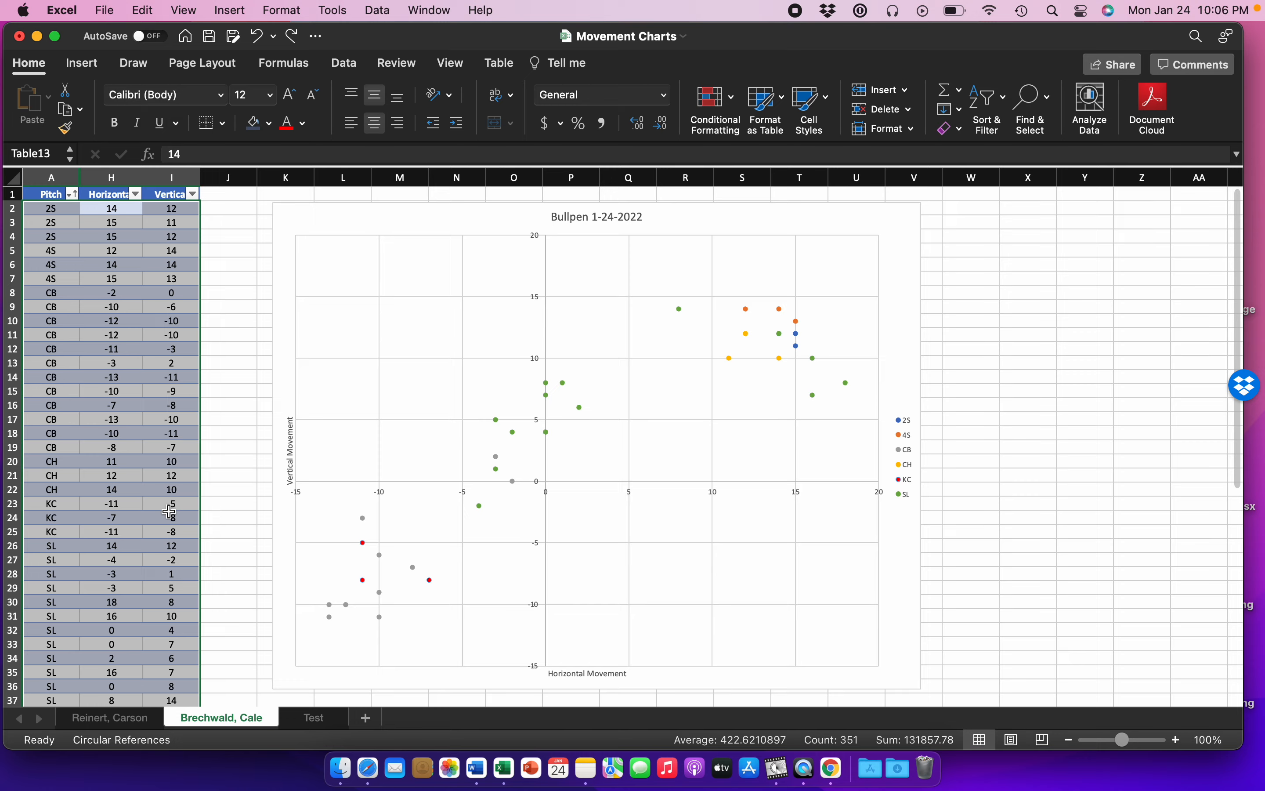
# Step: Move the chart away from the pitch table so its left edge sits near column P
pyautogui.scroll(-5, 169, 512)
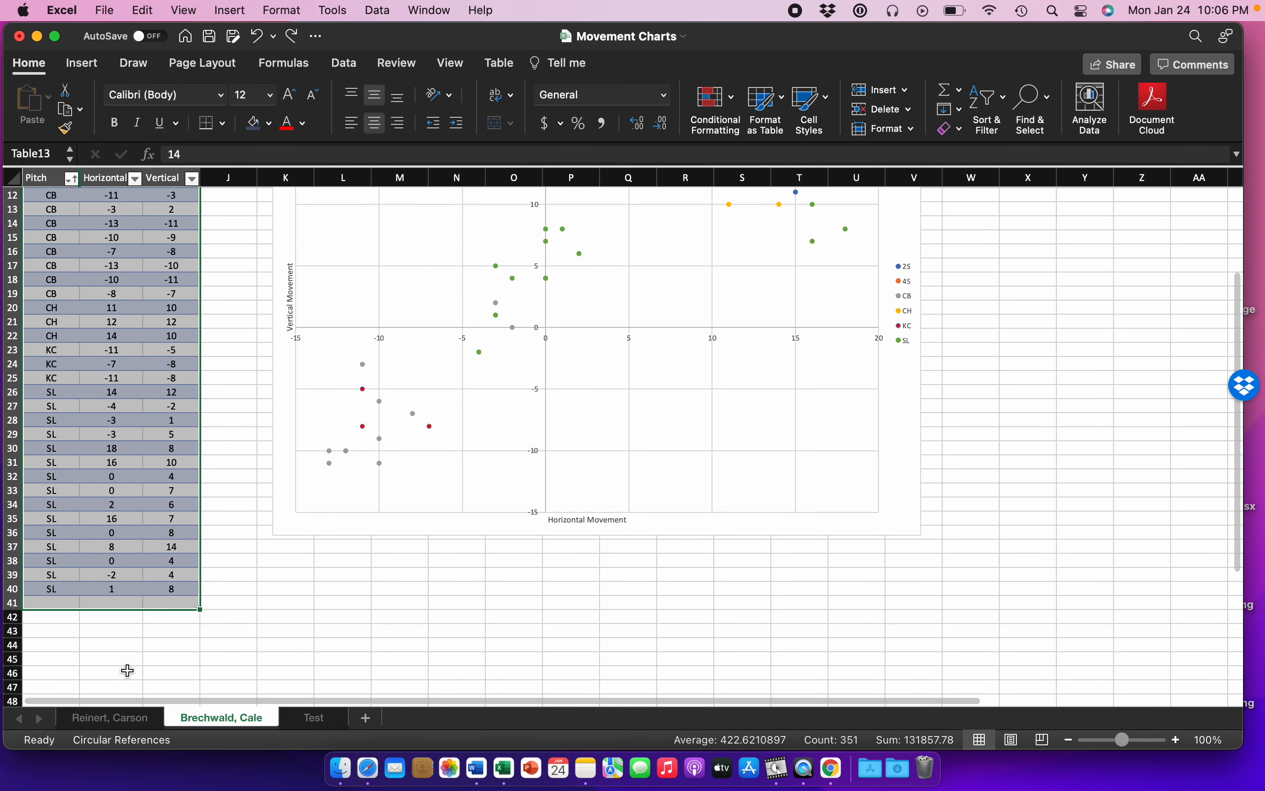
pyautogui.scroll(5, 177, 646)
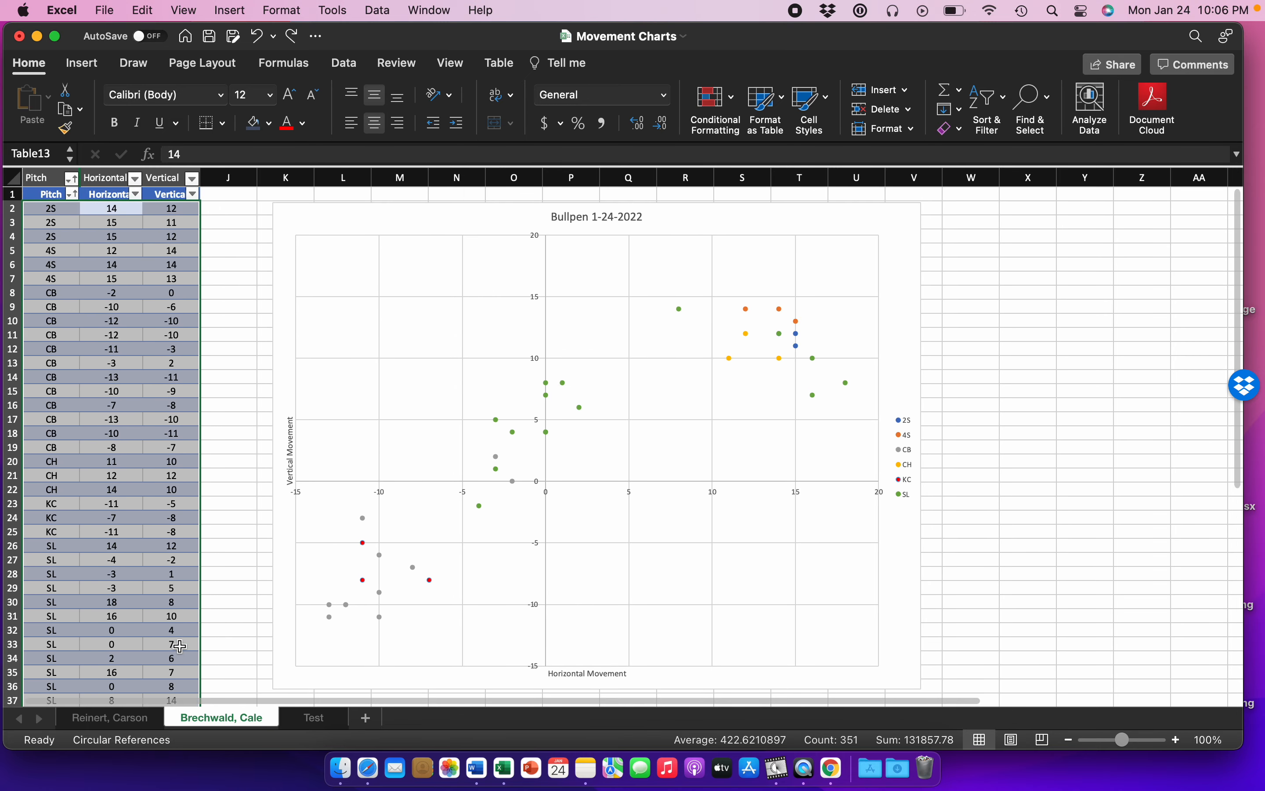
pyautogui.moveTo(310, 218); pyautogui.dragTo(574, 214)
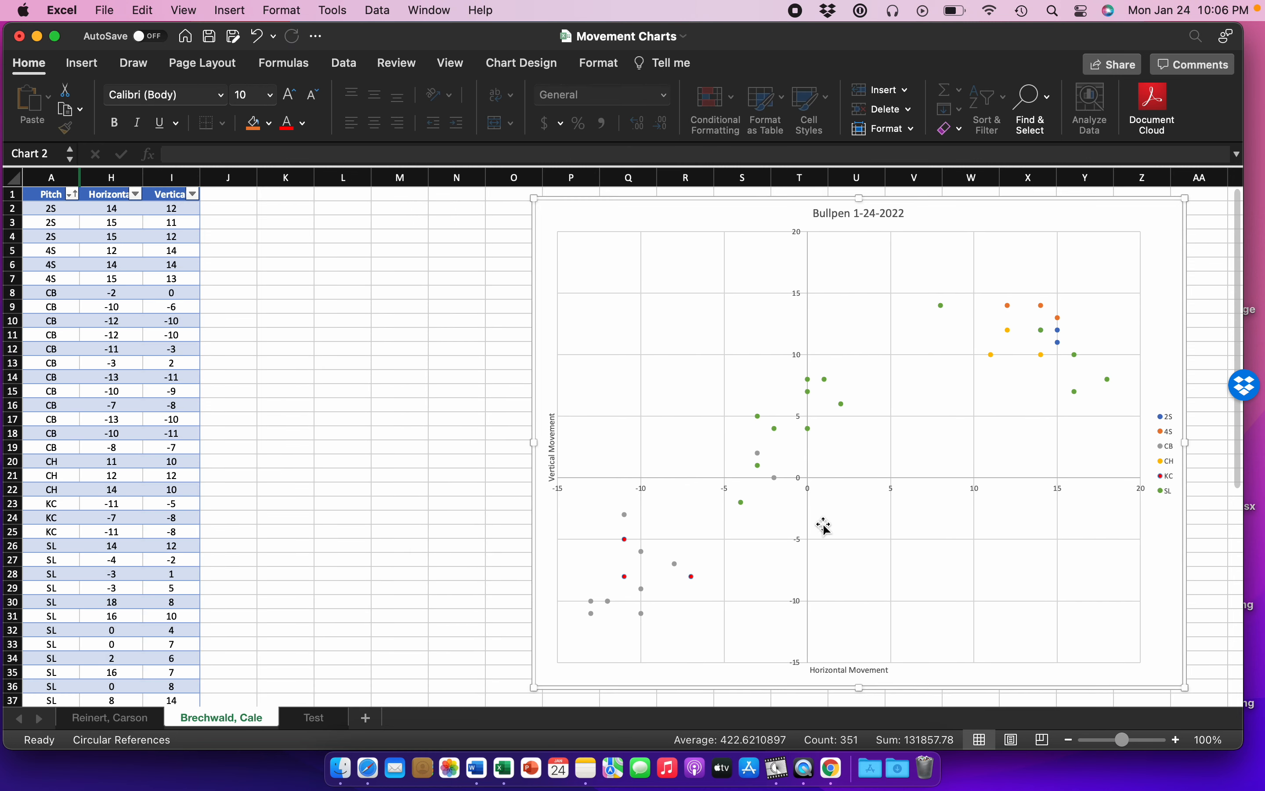
# Step: Examine the end of the pitch table, the blank rows below it and the free space around the chart
pyautogui.scroll(-5, 378, 371)
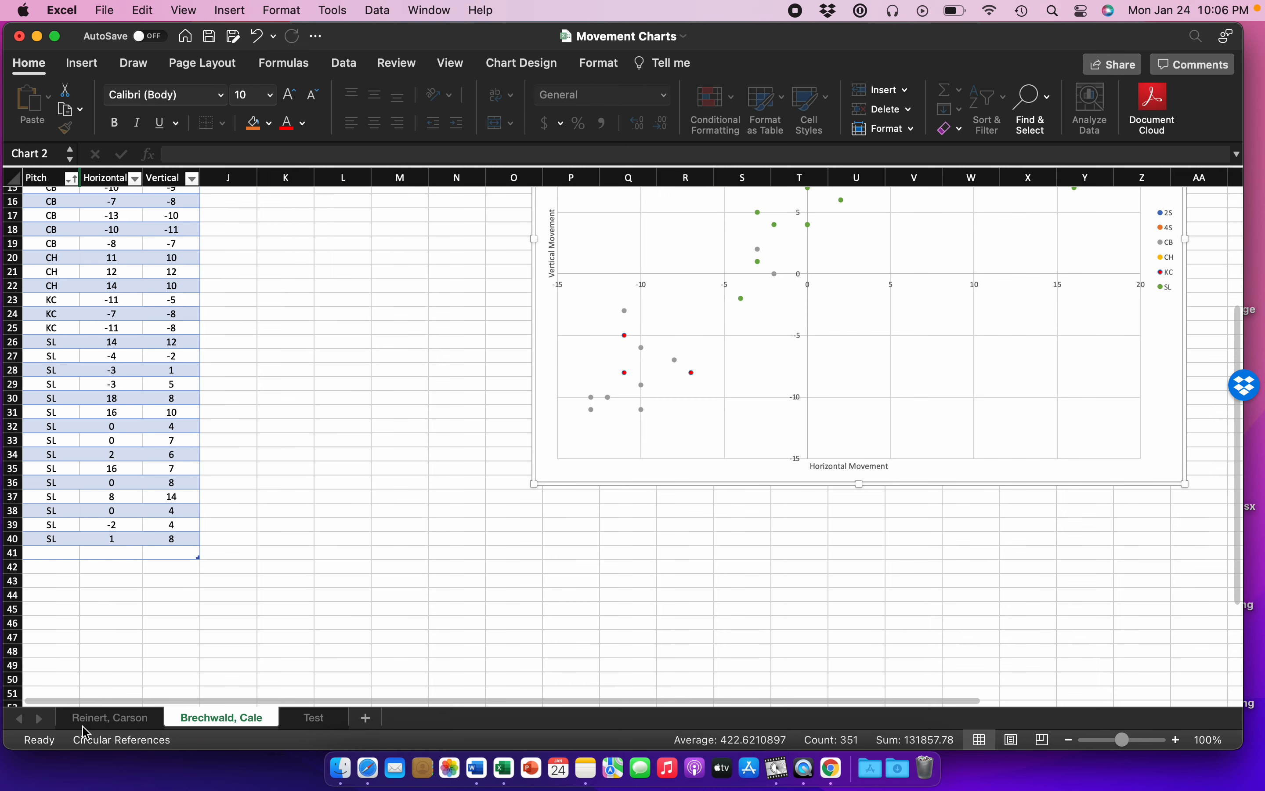
pyautogui.scroll(3, 104, 635)
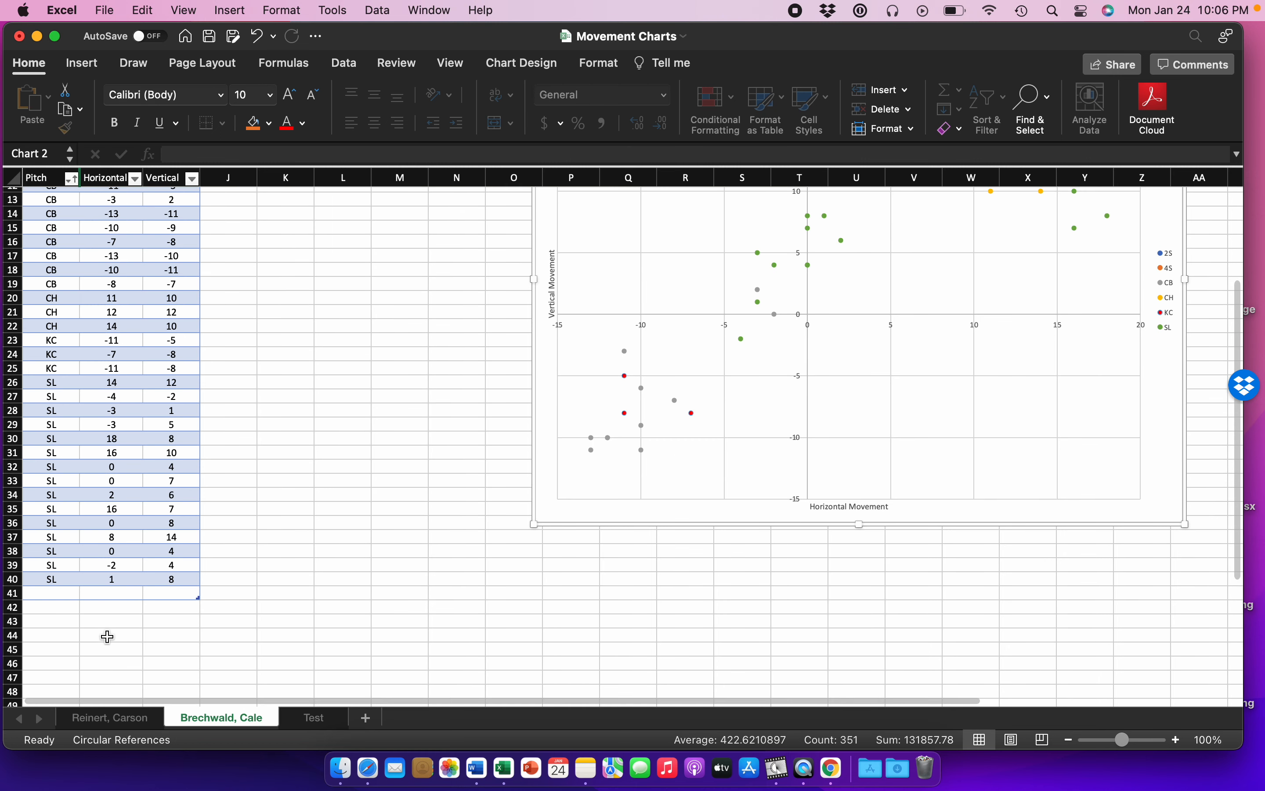
pyautogui.click(222, 595)
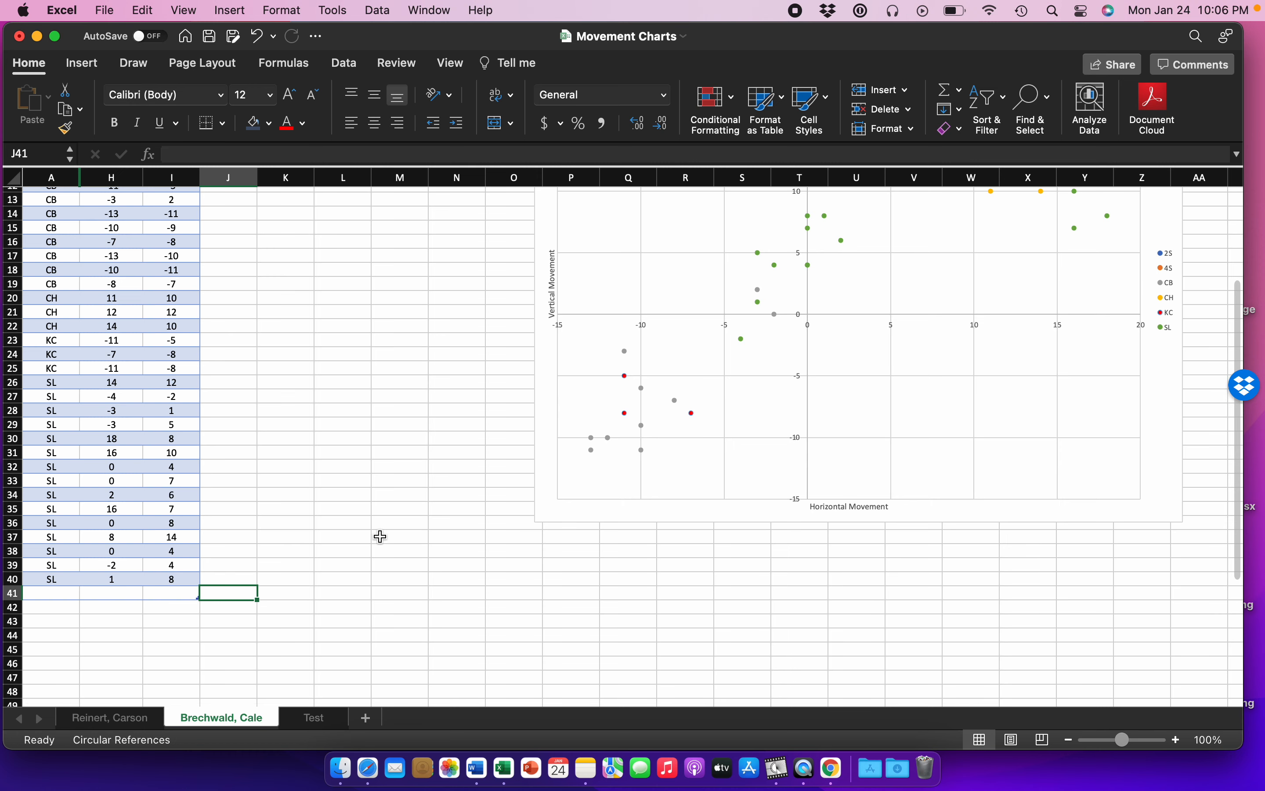
pyautogui.scroll(5, 379, 534)
pyautogui.hscroll(1, 379, 534)
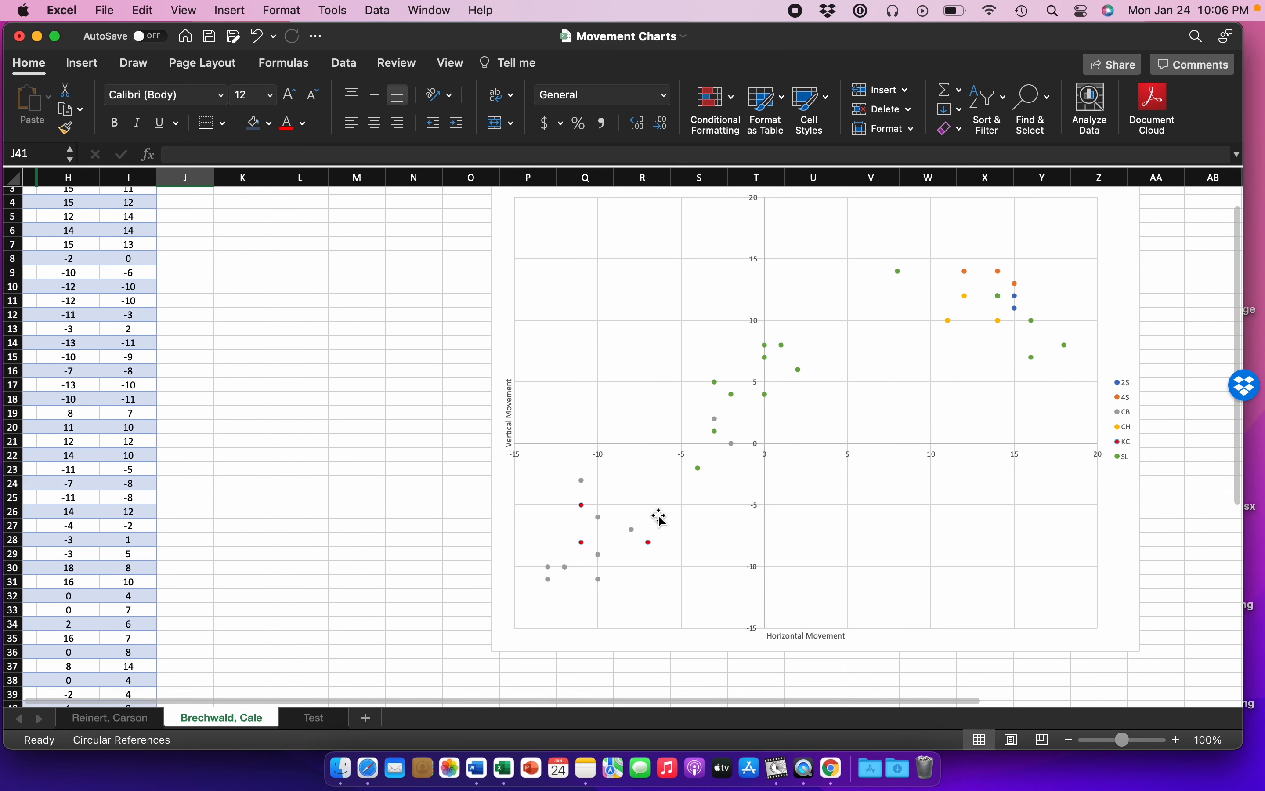
pyautogui.scroll(-2, 230, 537)
pyautogui.hscroll(-1, 231, 537)
pyautogui.scroll(-4, 230, 537)
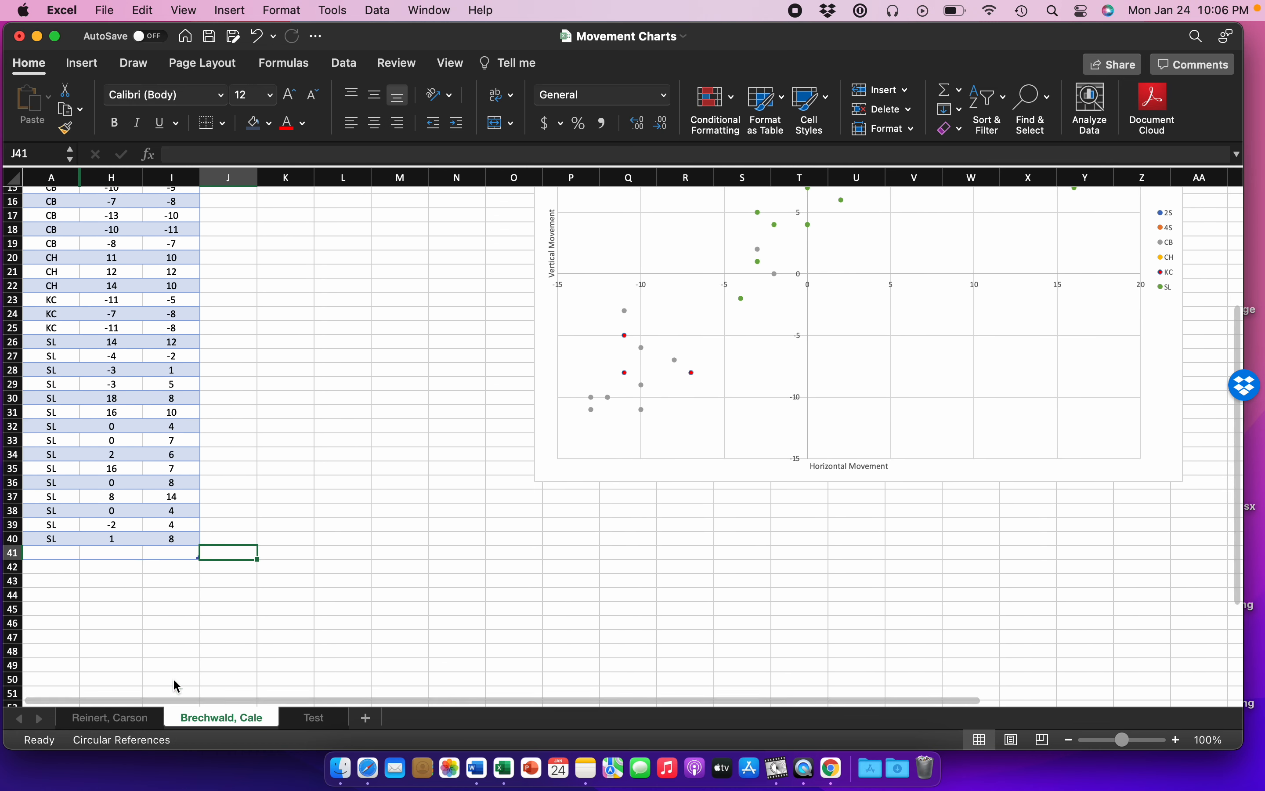
# Step: Move the chart back beside the pitch table so its left edge sits in column J
pyautogui.scroll(6, 412, 426)
pyautogui.scroll(2, 412, 426)
pyautogui.moveTo(689, 223); pyautogui.dragTo(386, 217)
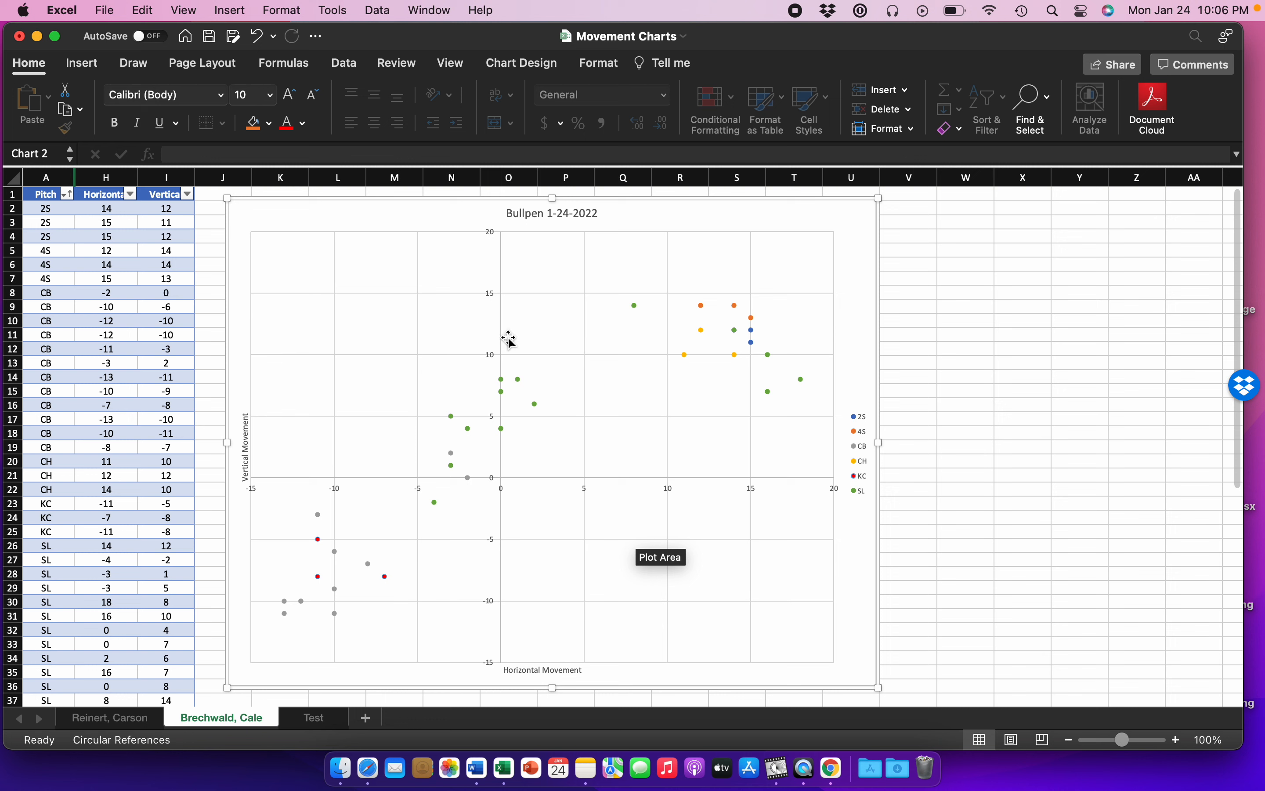